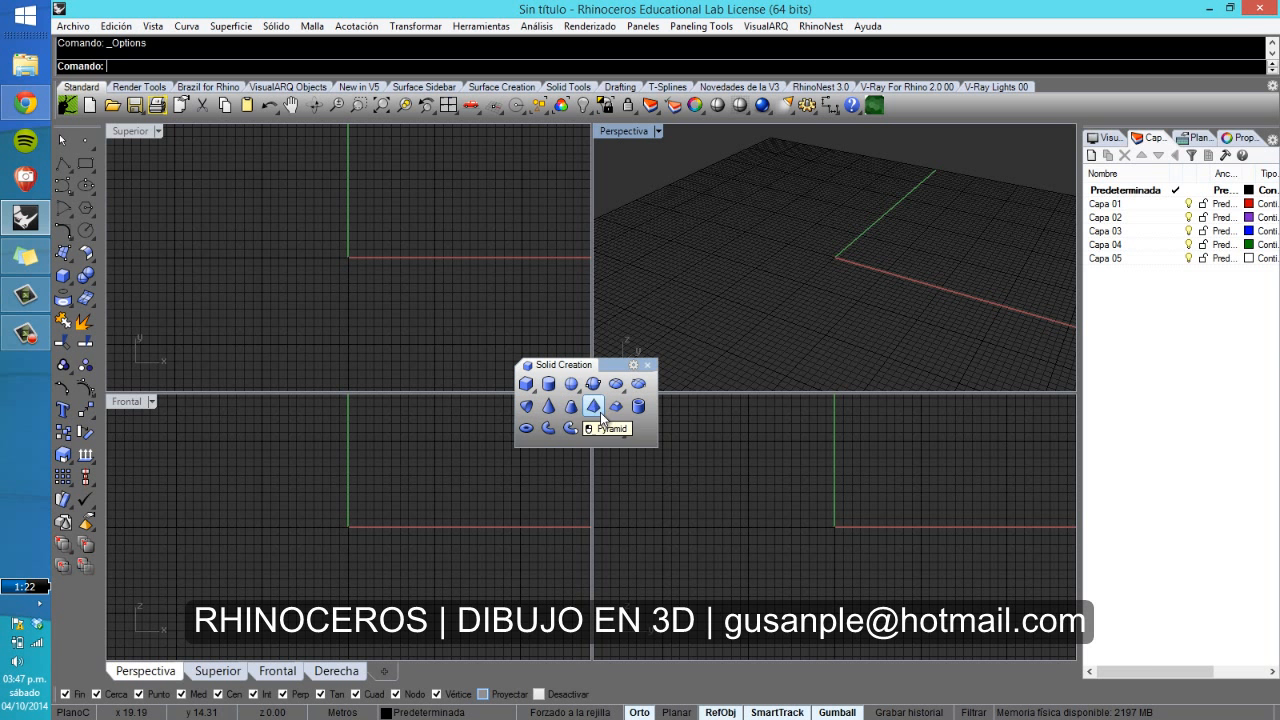
Step: Create a solid box starting at the origin, 10 m long, 5 m wide and 25 m high
{"action": "left_click", "coordinate": [533, 390]}
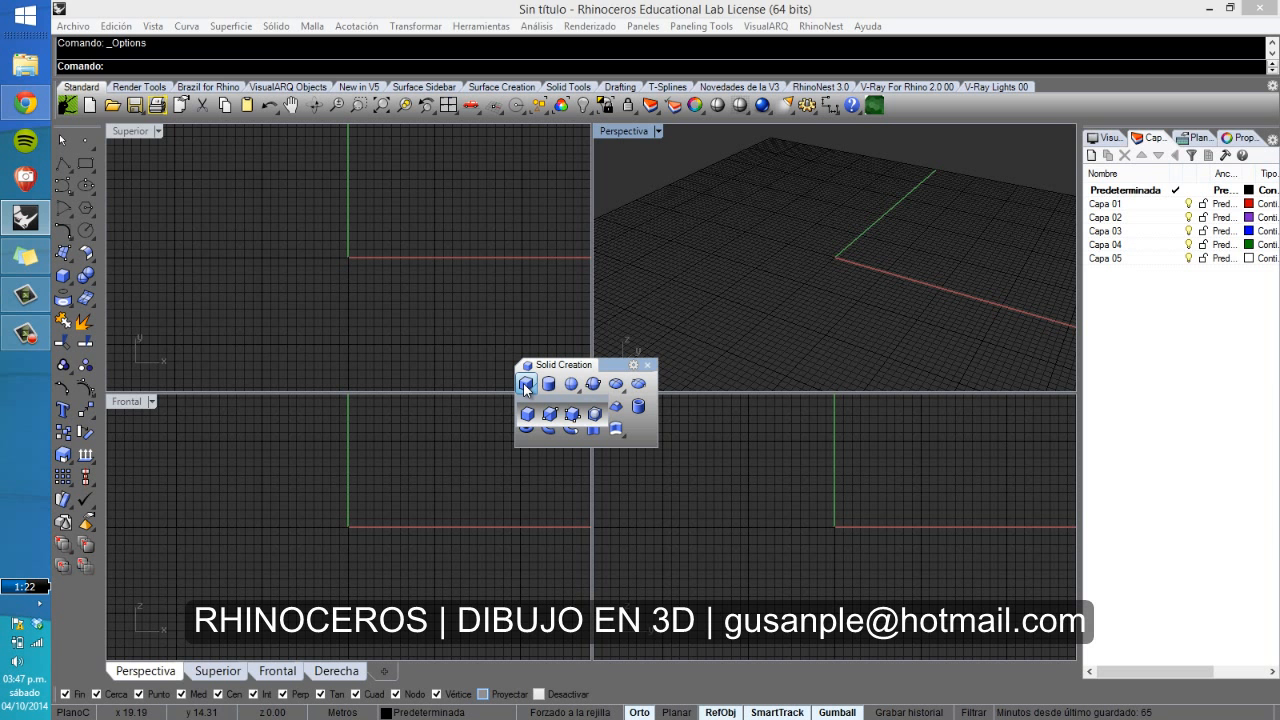
{"action": "left_click", "coordinate": [526, 386]}
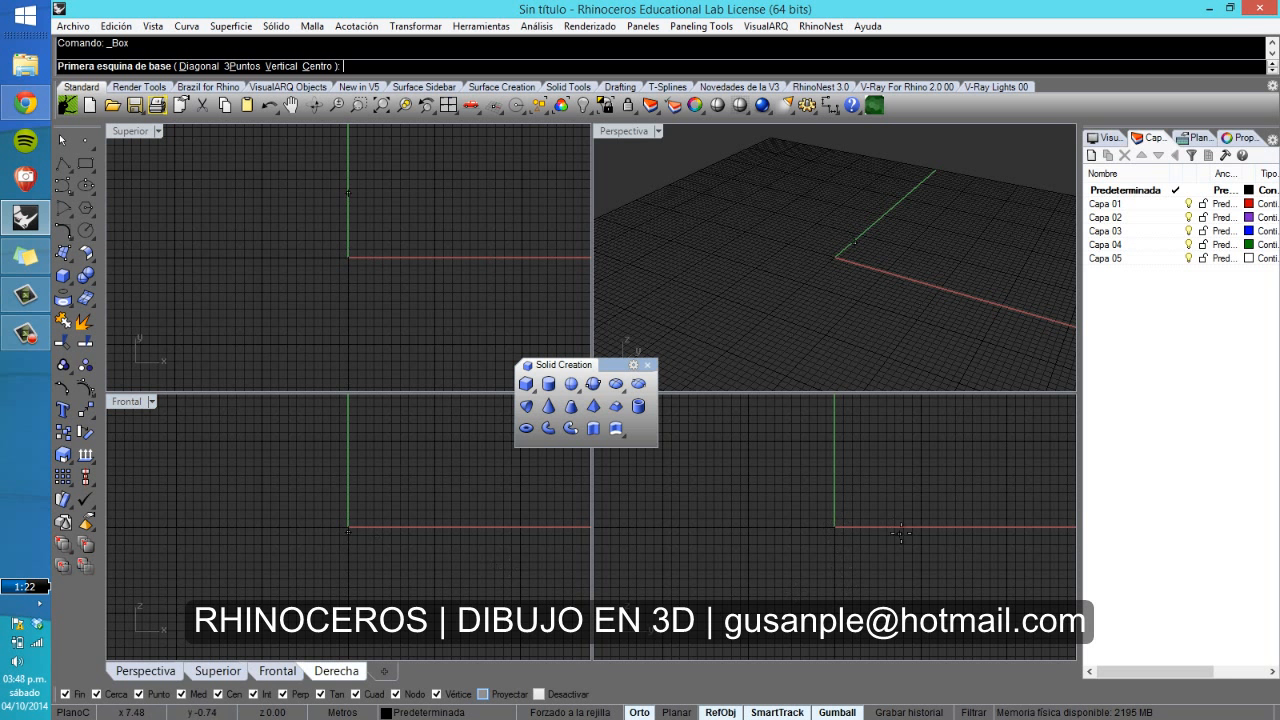
{"action": "right_click_drag", "start_coordinate": [345, 518], "coordinate": [280, 598]}
{"action": "right_click_drag", "start_coordinate": [808, 517], "coordinate": [789, 596]}
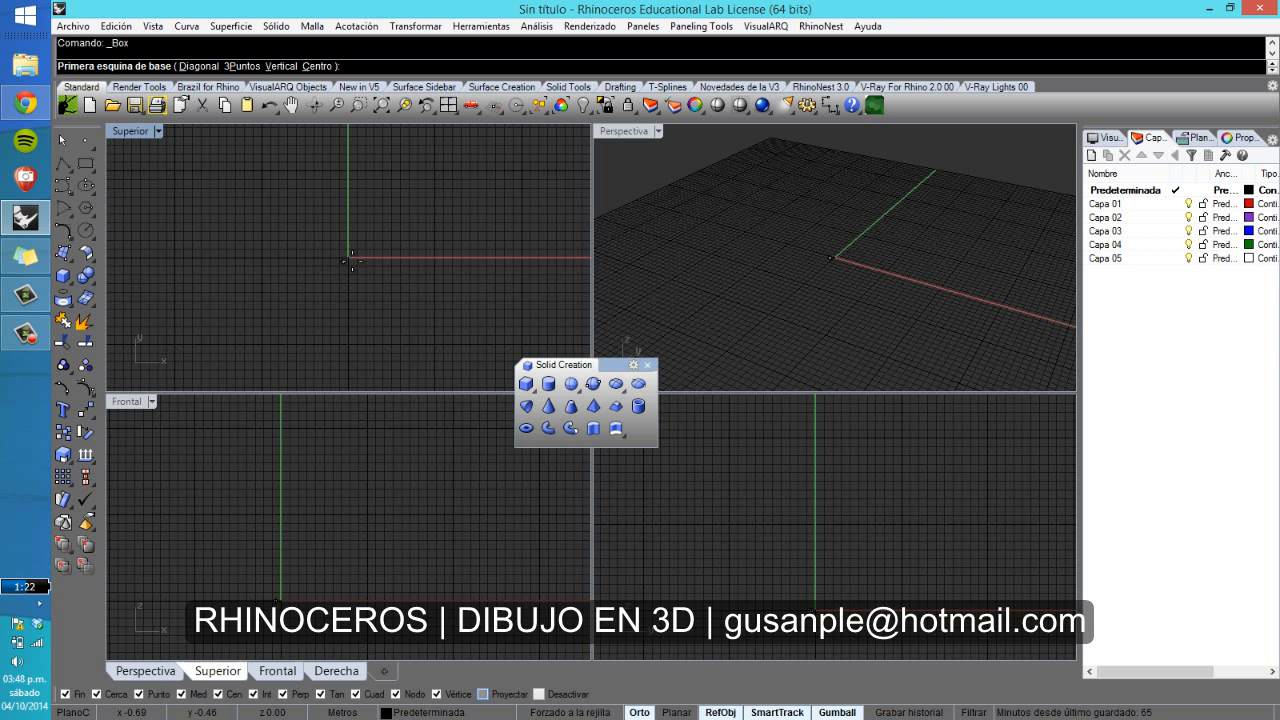
{"action": "type", "text": "0"}
{"action": "key", "text": "Return"}
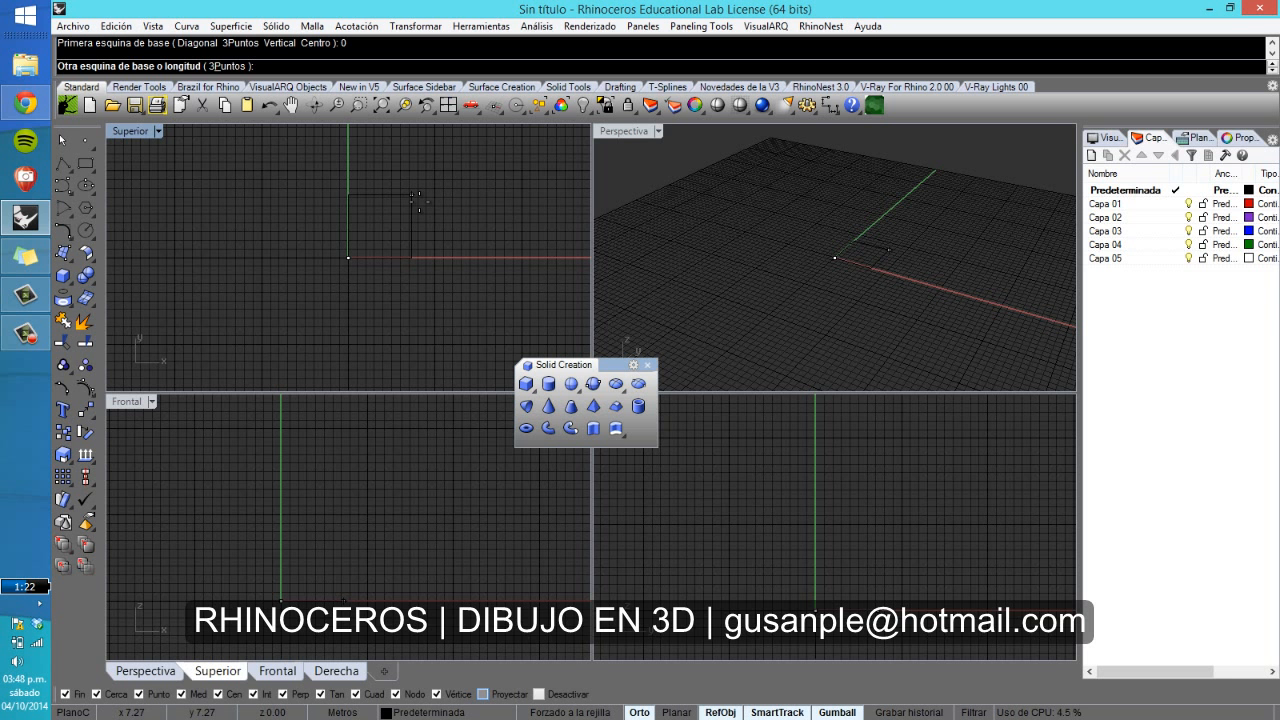
{"action": "type", "text": "10"}
{"action": "key", "text": "Return"}
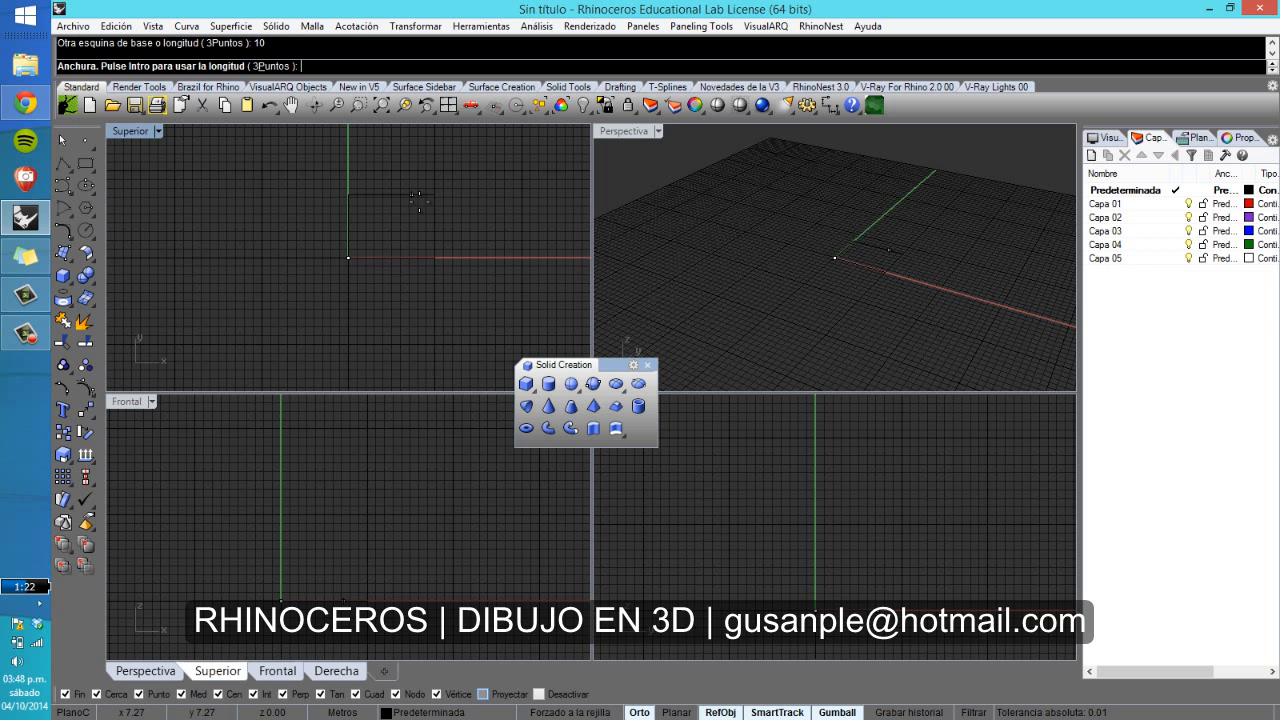
{"action": "key", "text": "Return"}
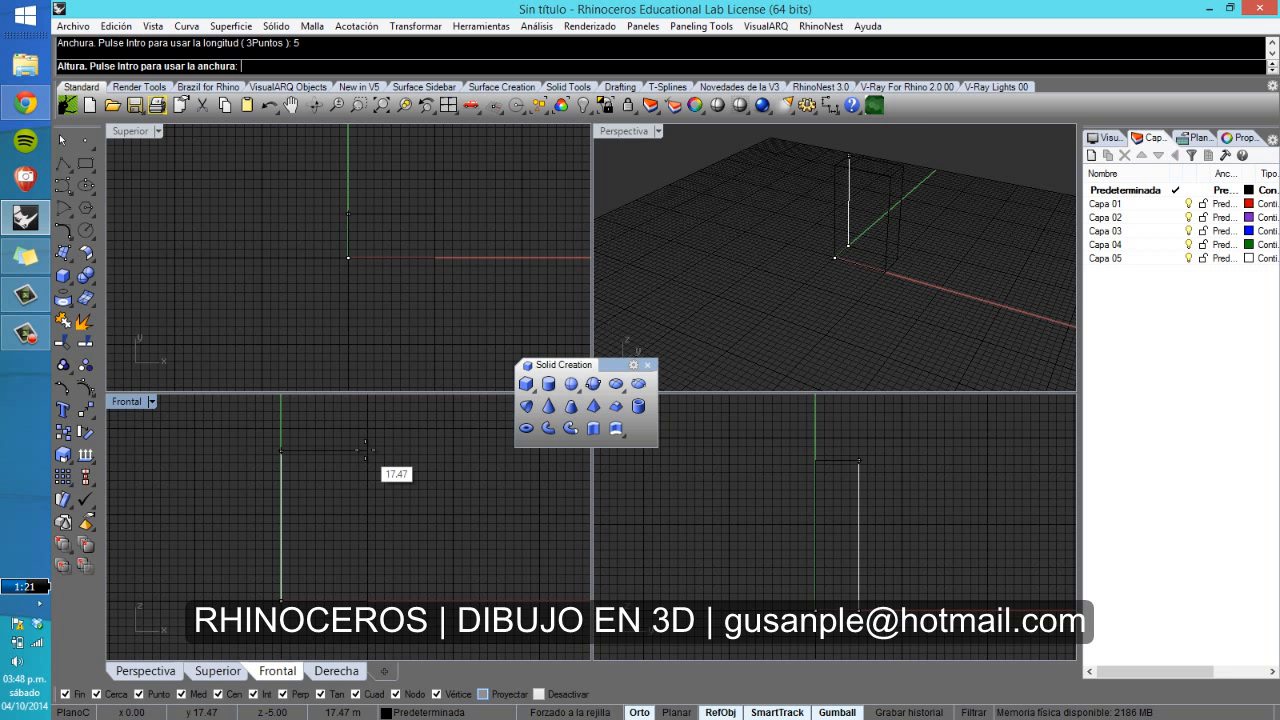
{"action": "key", "text": "Return"}
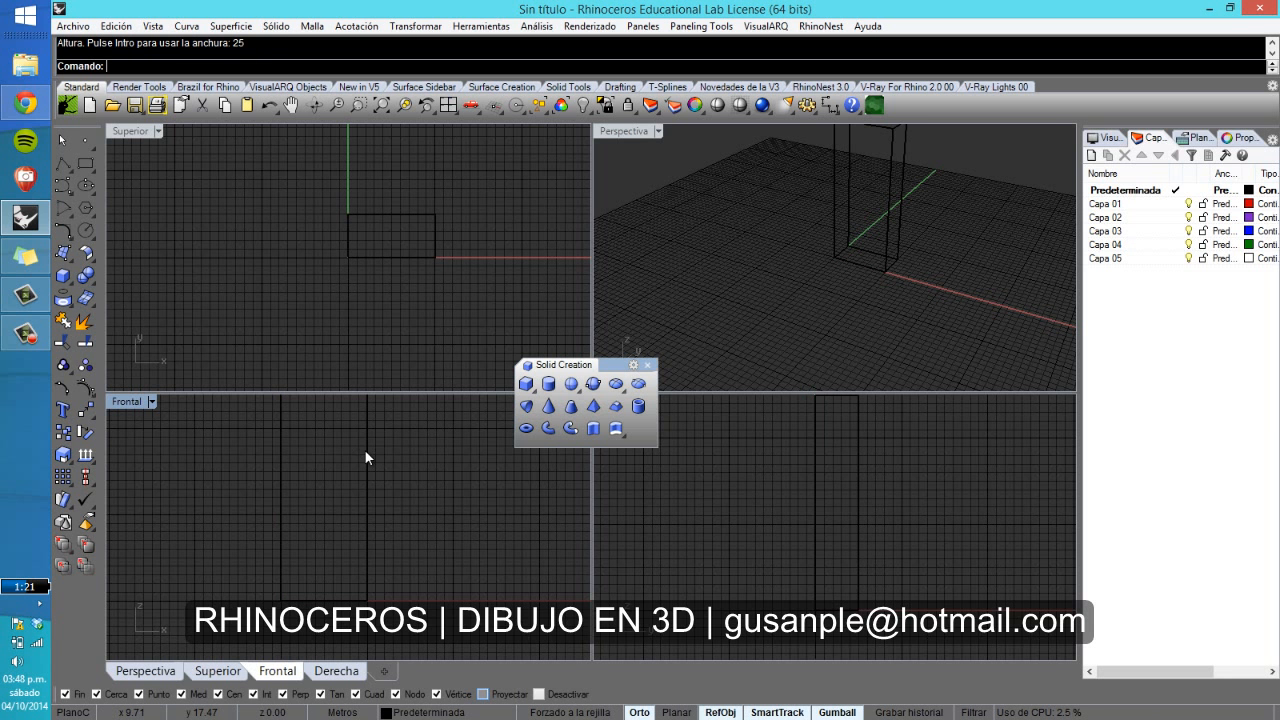
Step: Create a solid cylinder centred on the X axis at about x = 27 m, radius 6 m, as tall as the box
{"action": "scroll", "coordinate": [932, 523], "scroll_direction": "down", "scroll_amount": 2}
{"action": "right_click_drag", "start_coordinate": [903, 529], "coordinate": [844, 561]}
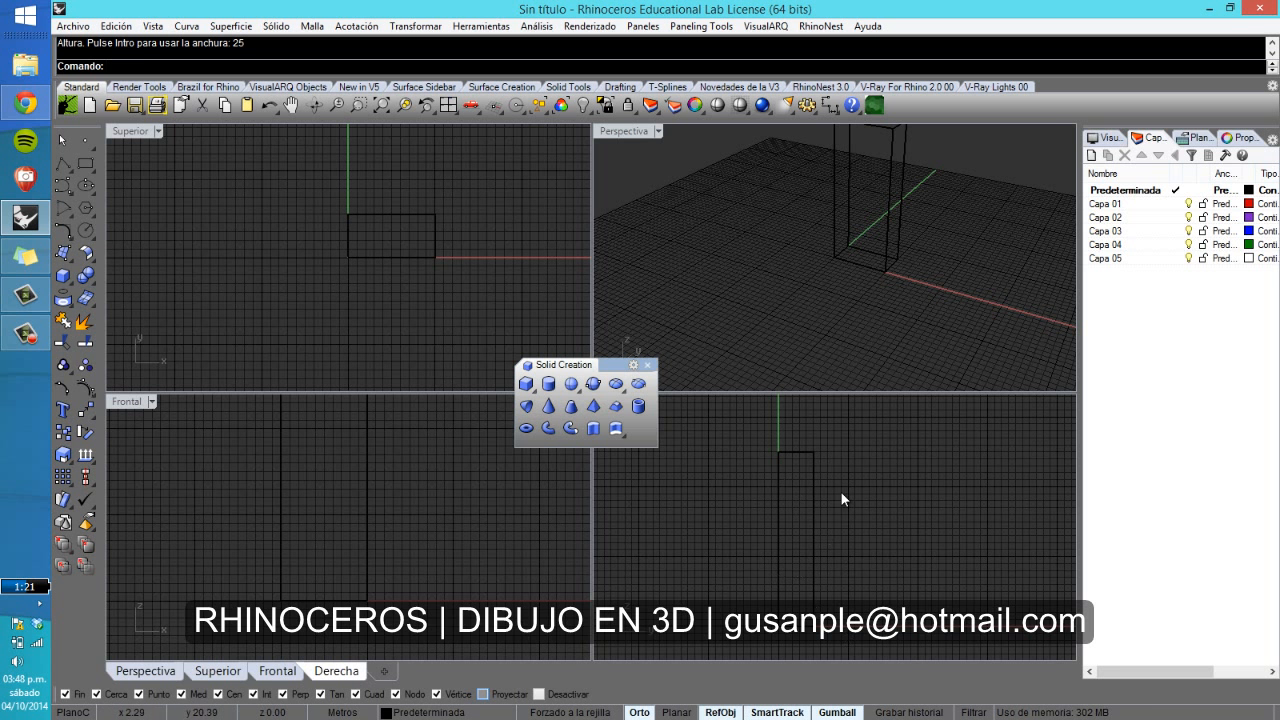
{"action": "right_click_drag", "start_coordinate": [819, 236], "coordinate": [931, 301]}
{"action": "scroll", "coordinate": [895, 303], "scroll_direction": "up", "scroll_amount": 4}
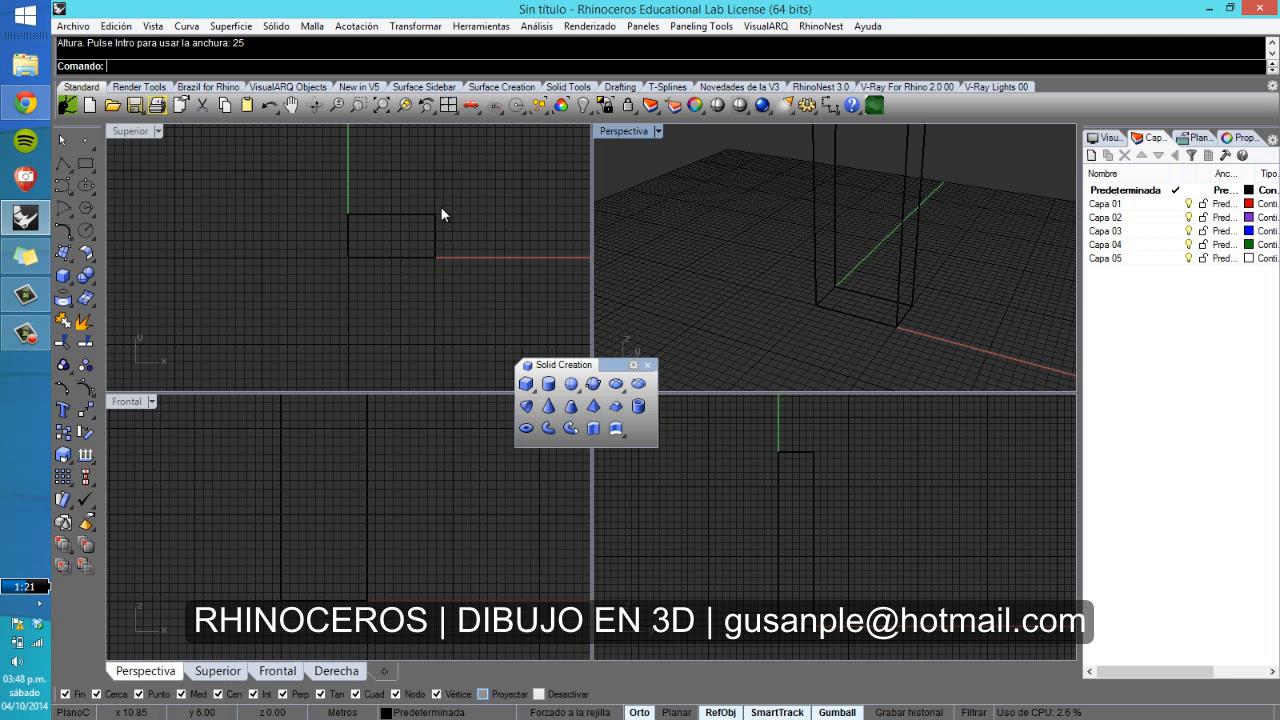
{"action": "right_click_drag", "start_coordinate": [428, 214], "coordinate": [319, 262]}
{"action": "scroll", "coordinate": [379, 268], "scroll_direction": "up", "scroll_amount": 3}
{"action": "scroll", "coordinate": [377, 271], "scroll_direction": "down", "scroll_amount": 6}
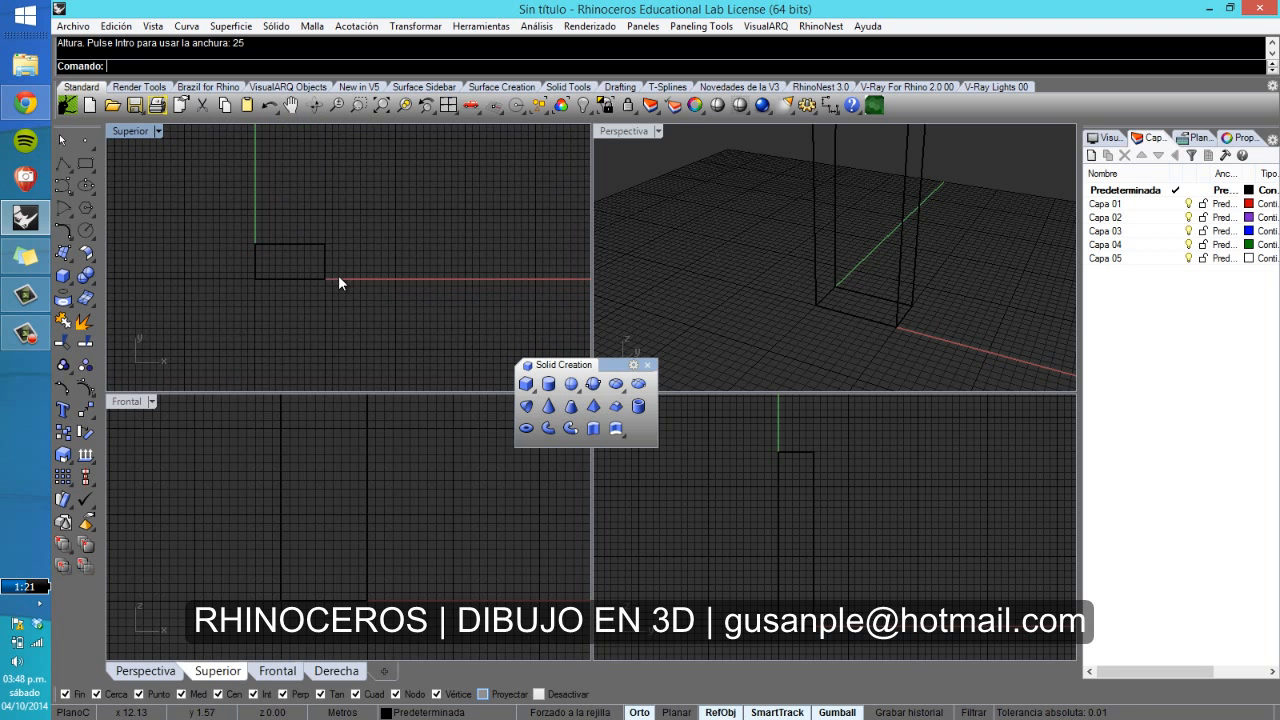
{"action": "left_click", "coordinate": [548, 384]}
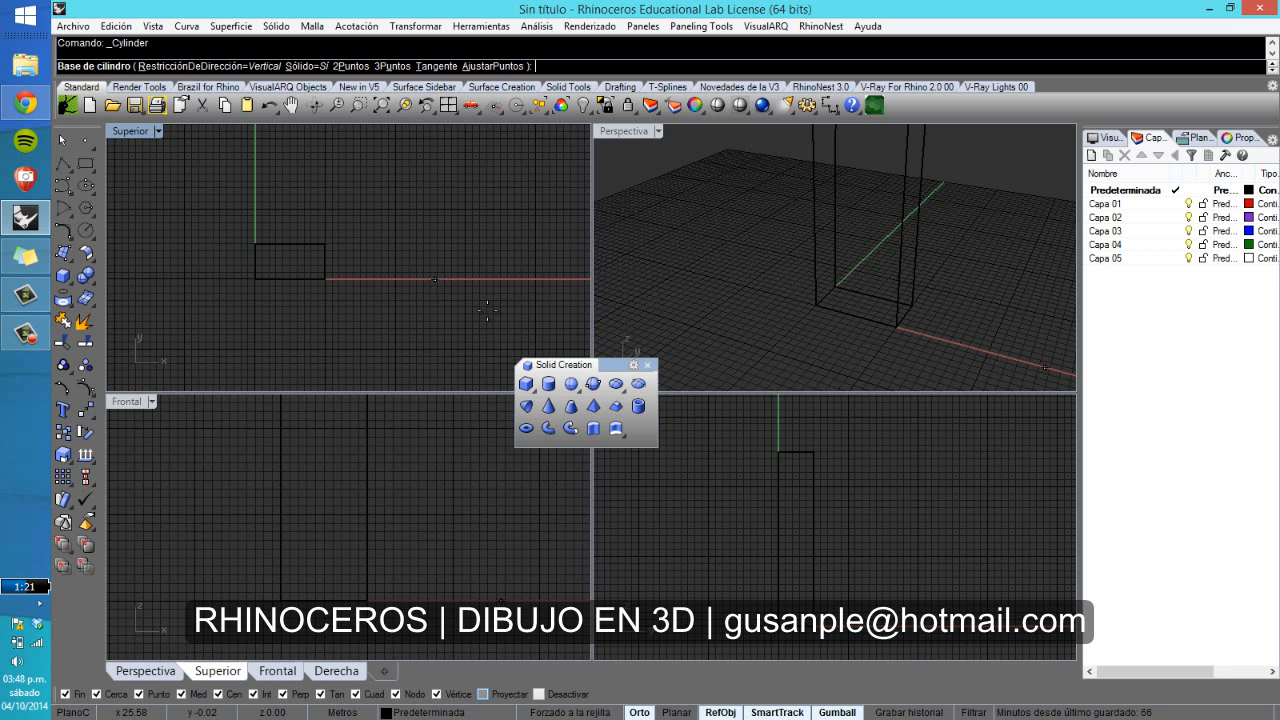
{"action": "left_click", "coordinate": [444, 279]}
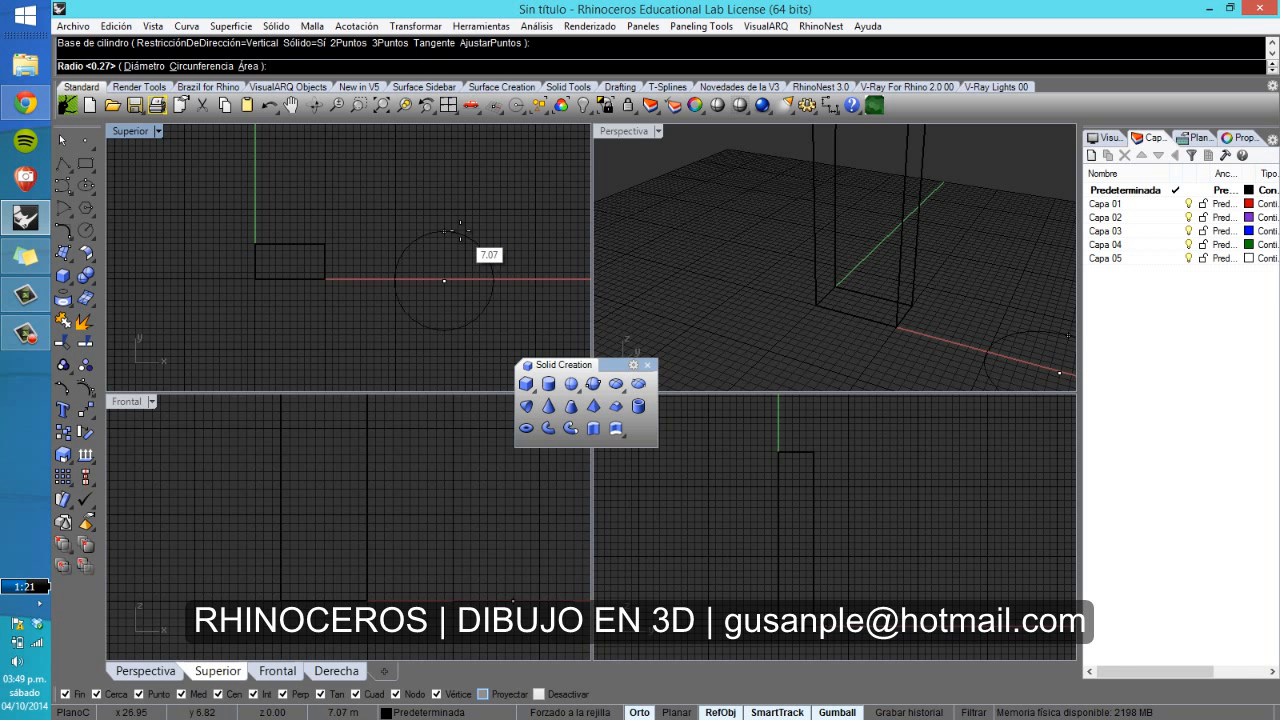
{"action": "type", "text": "6"}
{"action": "key", "text": "Return"}
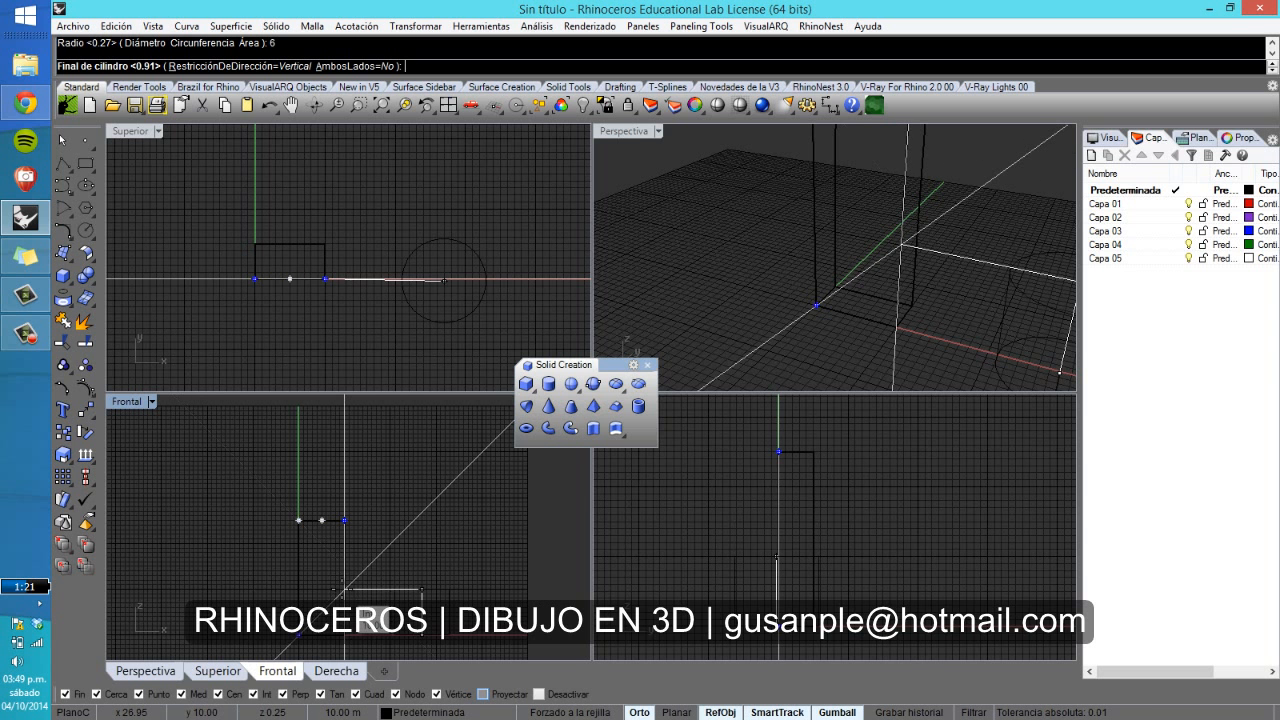
{"action": "scroll", "coordinate": [340, 589], "scroll_direction": "up", "scroll_amount": 3}
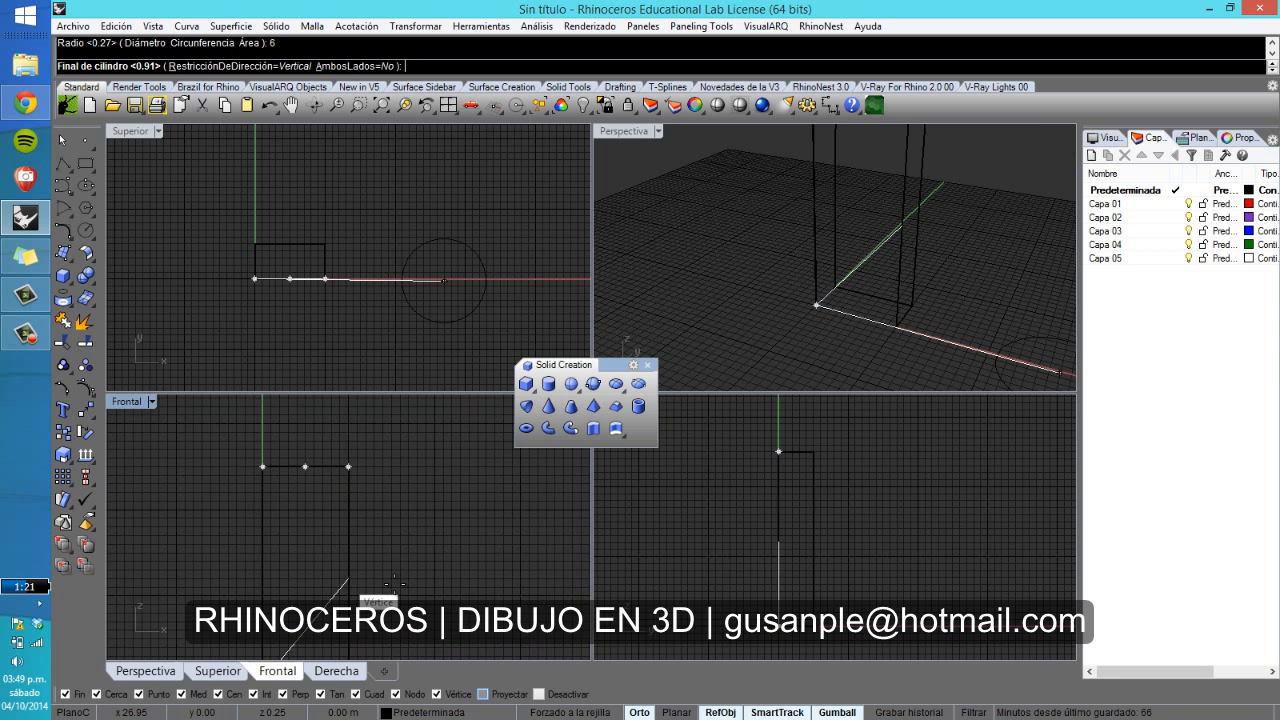
{"action": "scroll", "coordinate": [687, 565], "scroll_direction": "down", "scroll_amount": 2}
{"action": "scroll", "coordinate": [505, 519], "scroll_direction": "down", "scroll_amount": 4}
{"action": "left_click", "coordinate": [401, 484]}
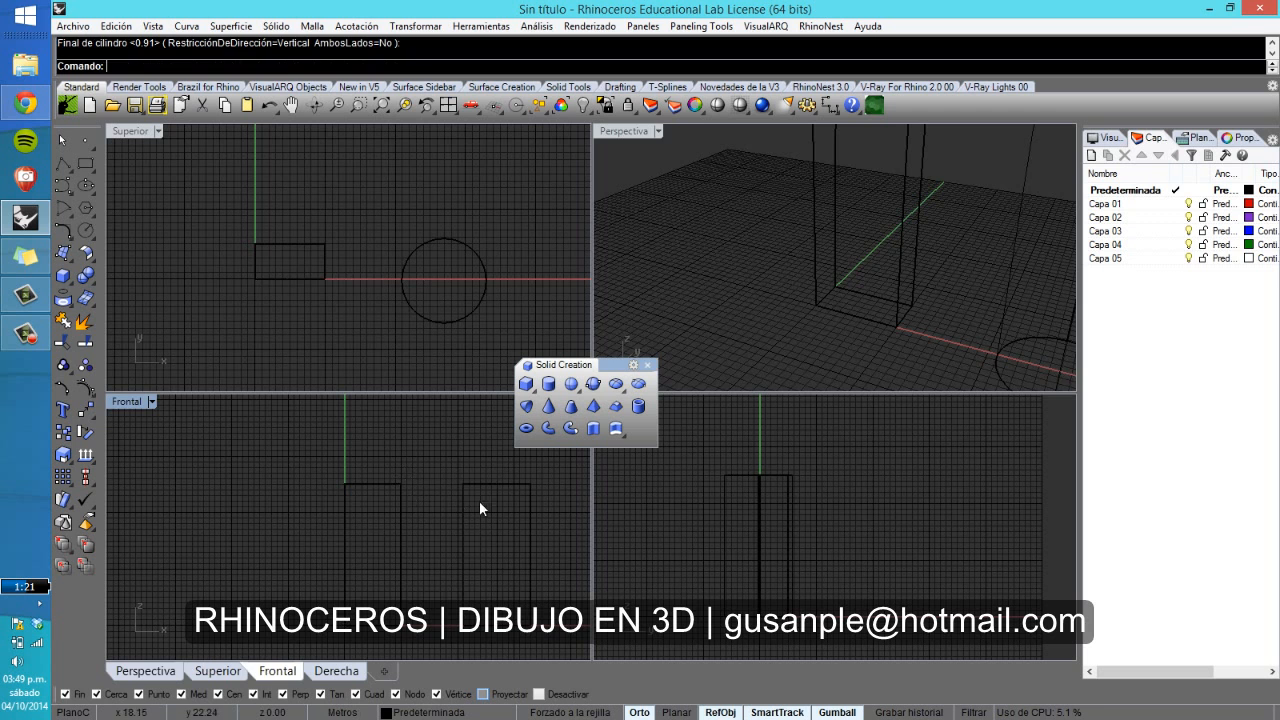
Step: Create a sphere of radius 8 m centred on the Y axis, about 19 m from the origin
{"action": "scroll", "coordinate": [799, 262], "scroll_direction": "down", "scroll_amount": 5}
{"action": "right_click_drag", "start_coordinate": [921, 265], "coordinate": [786, 277]}
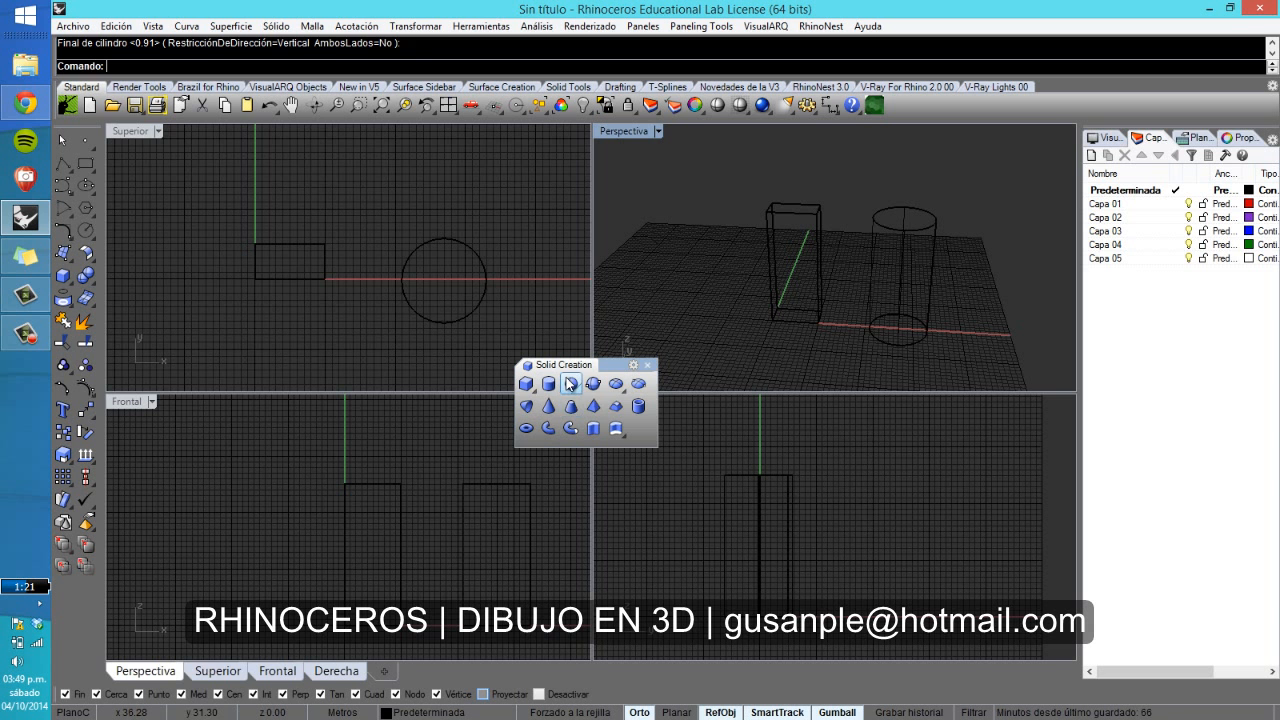
{"action": "left_click", "coordinate": [571, 383]}
{"action": "right_click_drag", "start_coordinate": [427, 291], "coordinate": [376, 348]}
{"action": "scroll", "coordinate": [376, 348], "scroll_direction": "down", "scroll_amount": 2}
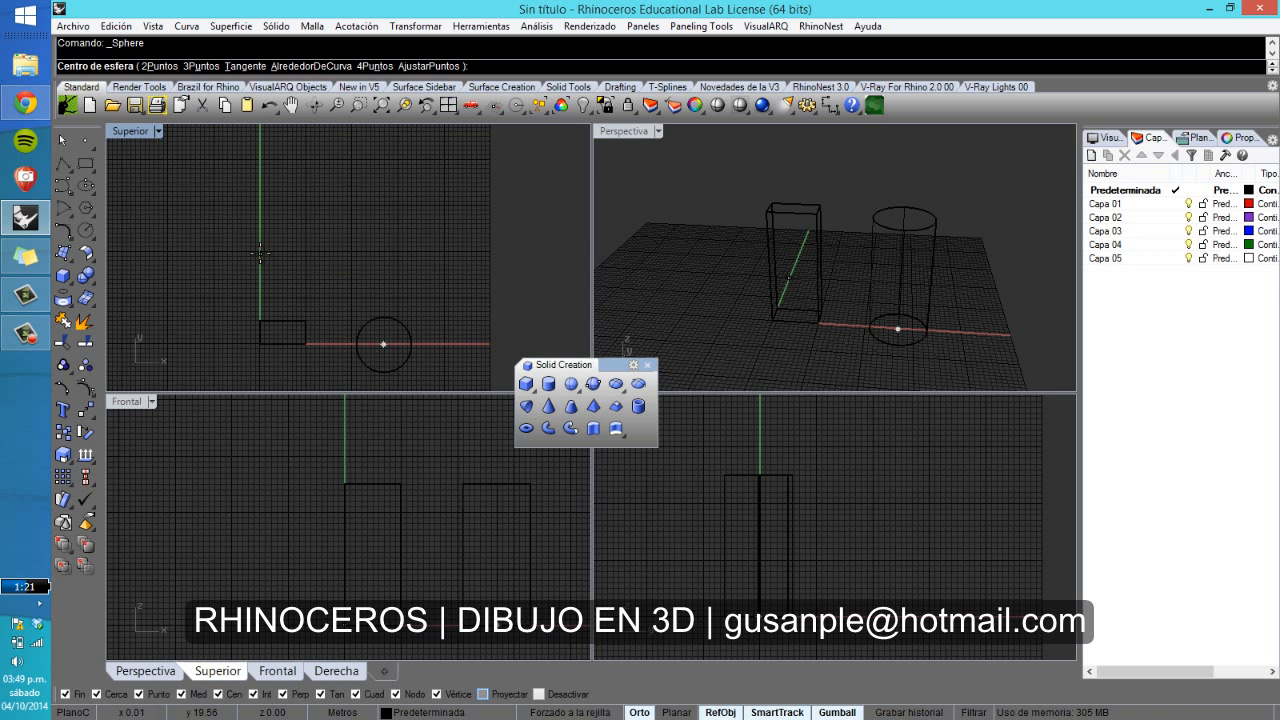
{"action": "left_click", "coordinate": [259, 256]}
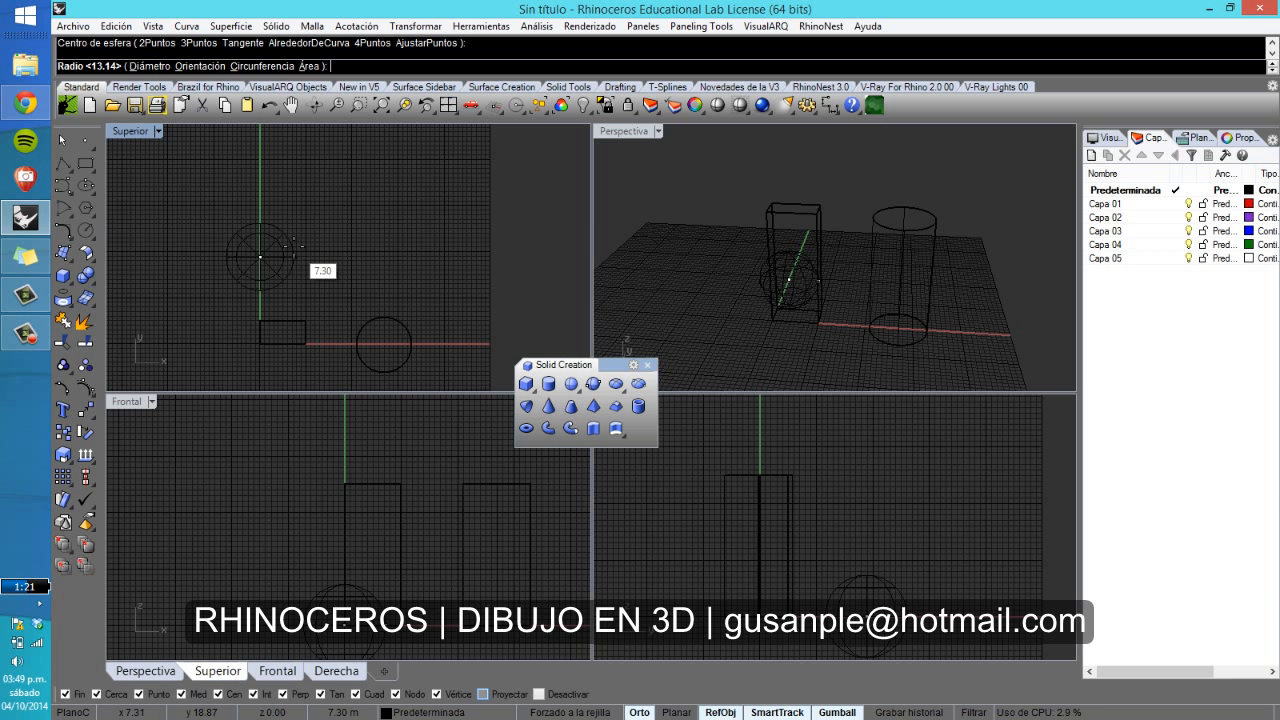
{"action": "left_click", "coordinate": [293, 245]}
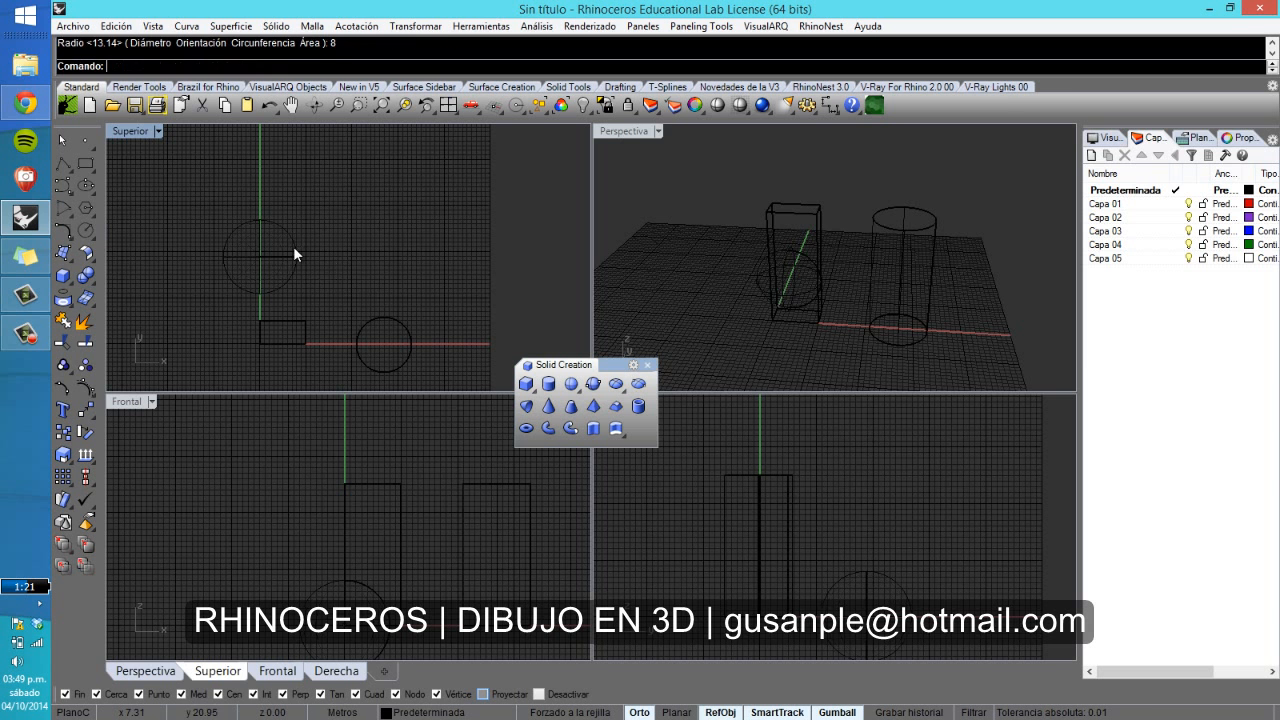
Step: Move the sphere vertically upward by 8 m with the Gumball so it rests on the ground plane
{"action": "right_click_drag", "start_coordinate": [776, 310], "coordinate": [772, 282]}
{"action": "left_click", "coordinate": [772, 284]}
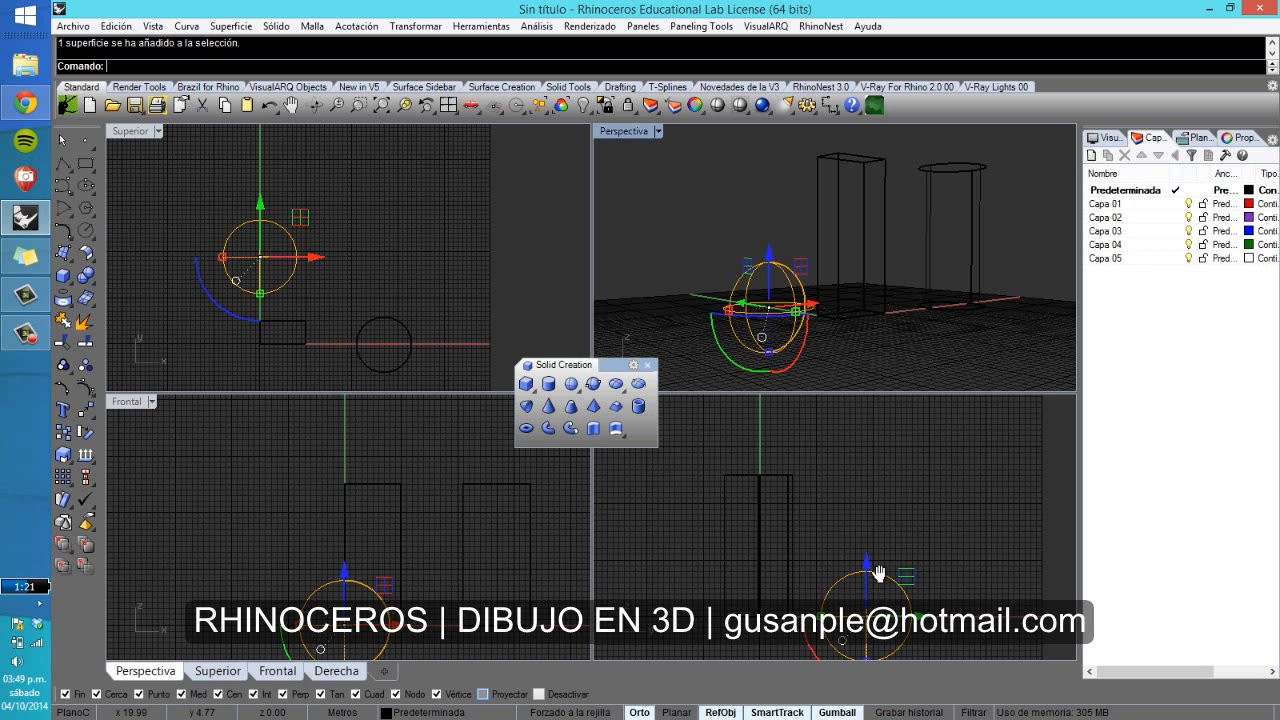
{"action": "right_click_drag", "start_coordinate": [878, 574], "coordinate": [870, 566]}
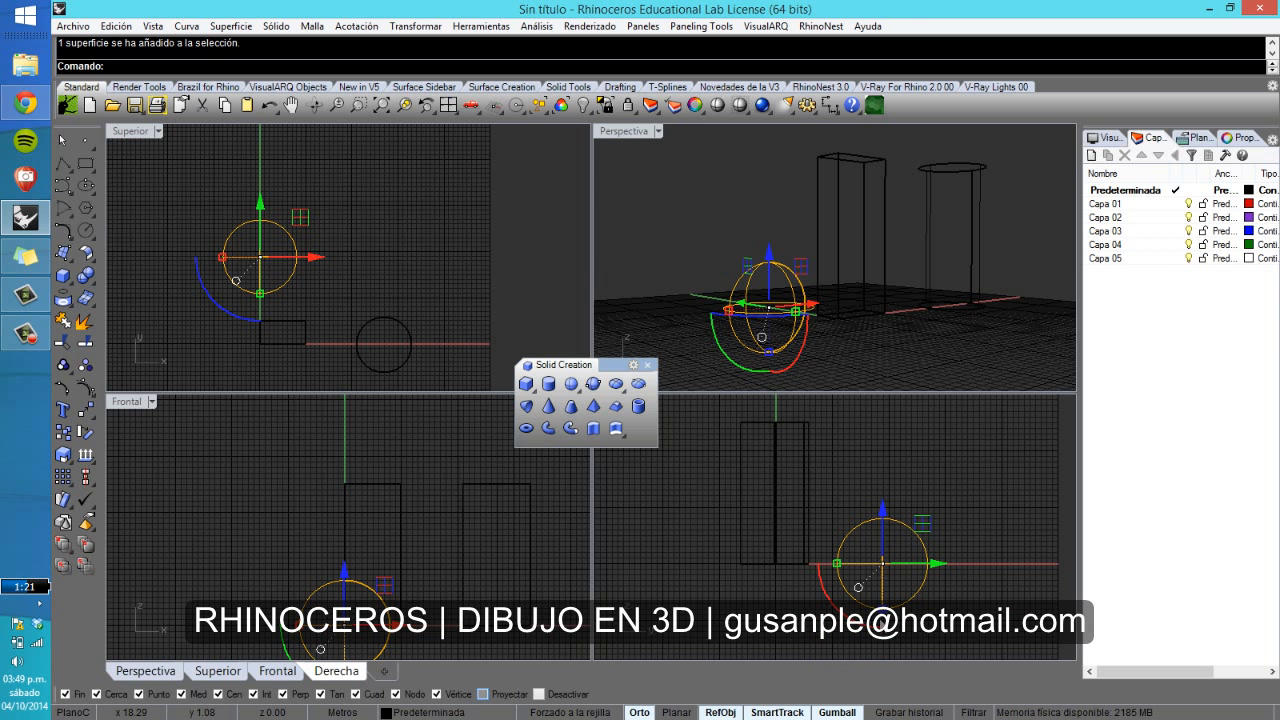
{"action": "left_click_drag", "start_coordinate": [885, 540], "coordinate": [898, 480]}
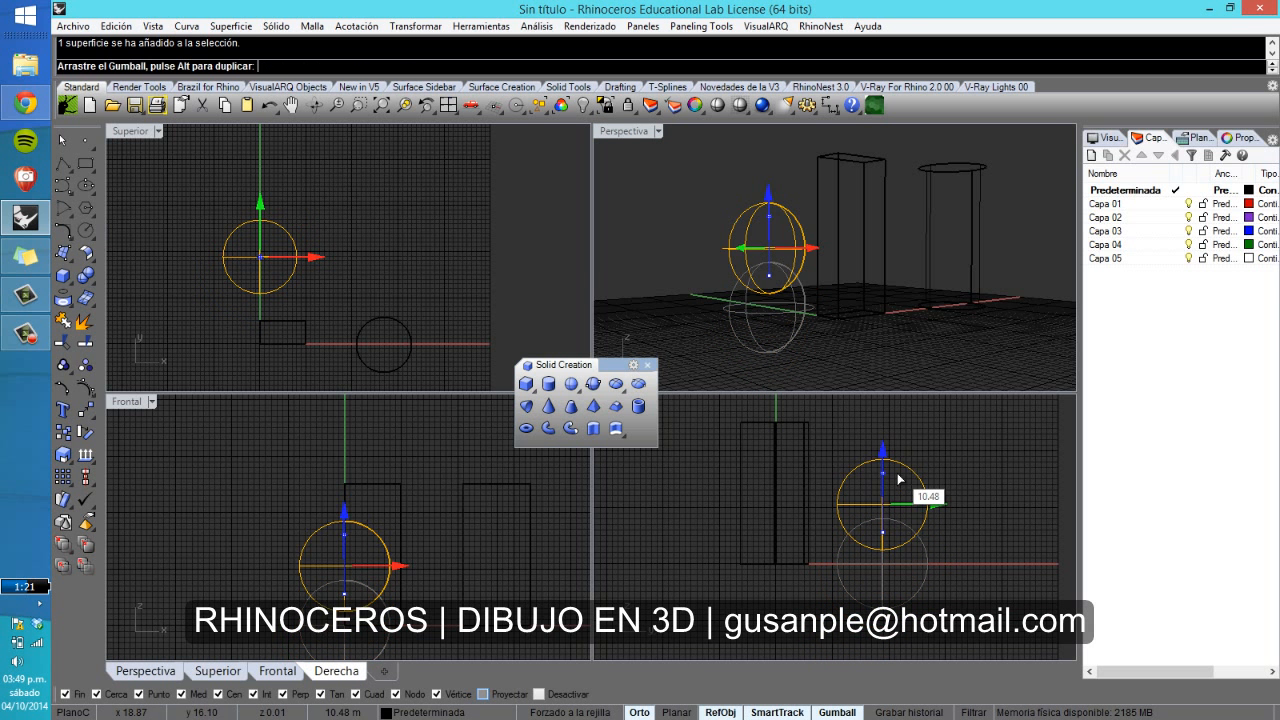
{"action": "type", "text": "4"}
{"action": "key", "text": "Return"}
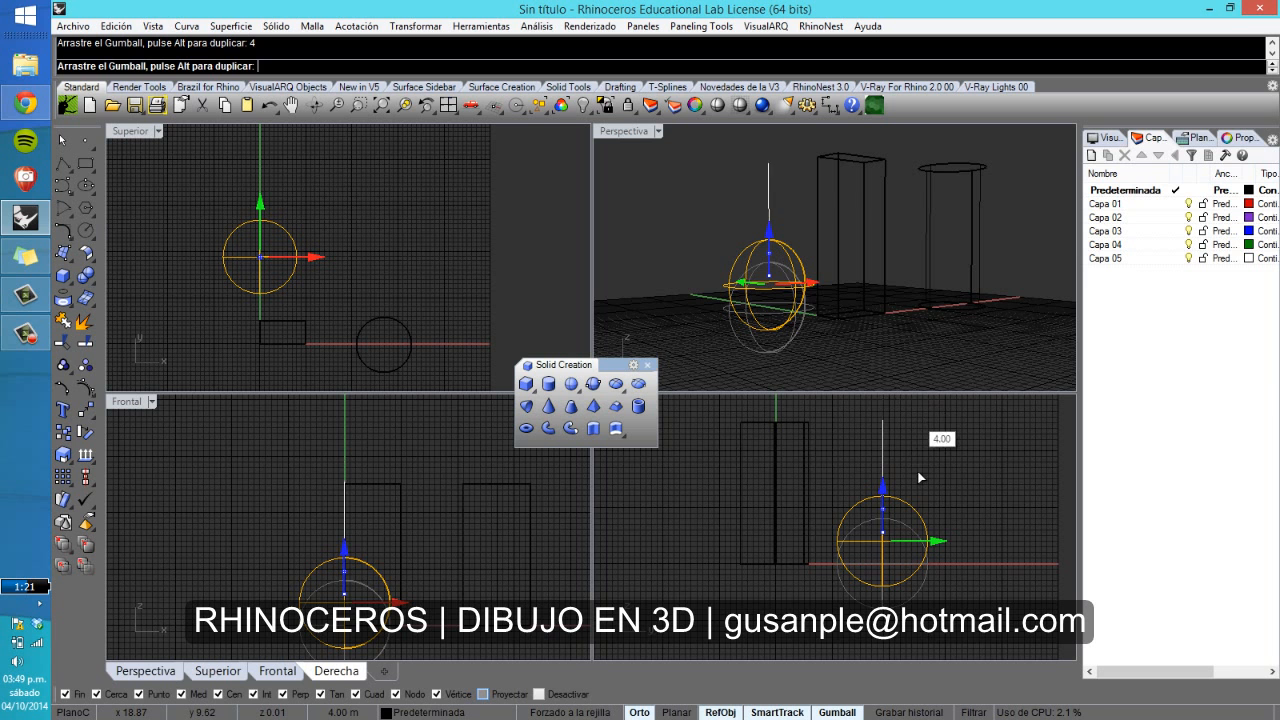
{"action": "left_click_drag", "start_coordinate": [907, 478], "coordinate": [895, 457]}
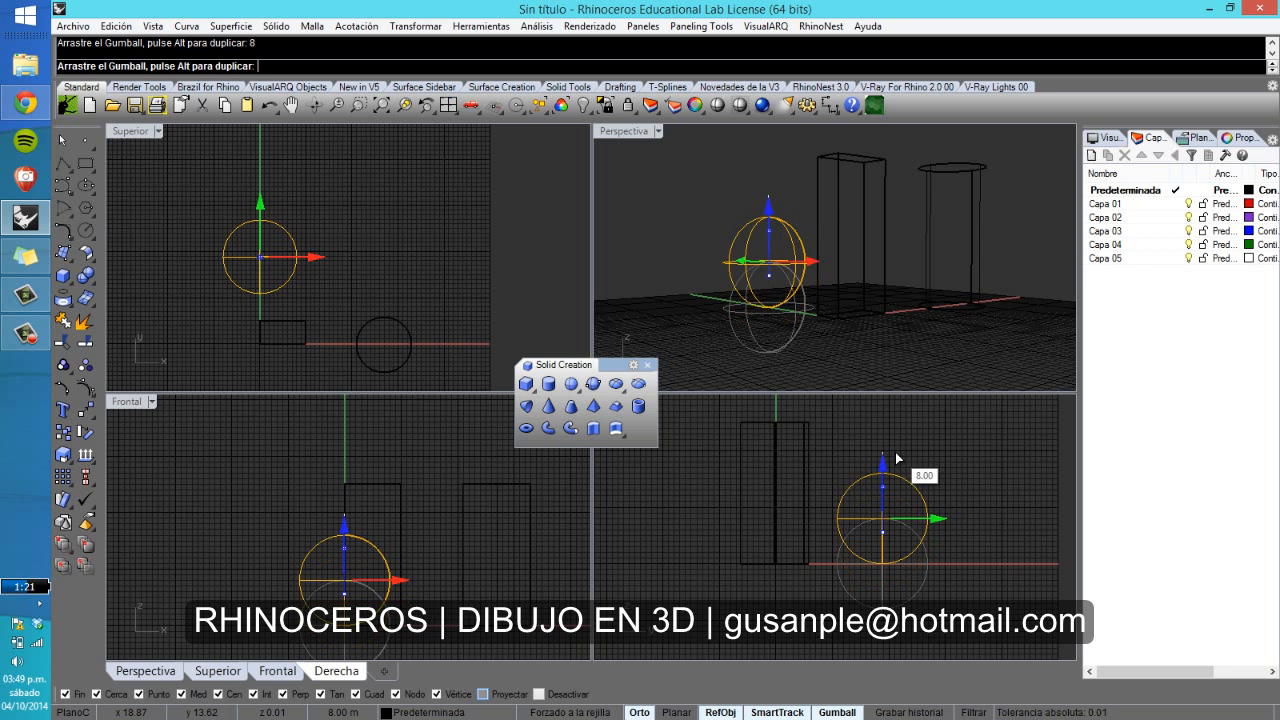
{"action": "left_click", "coordinate": [1002, 470]}
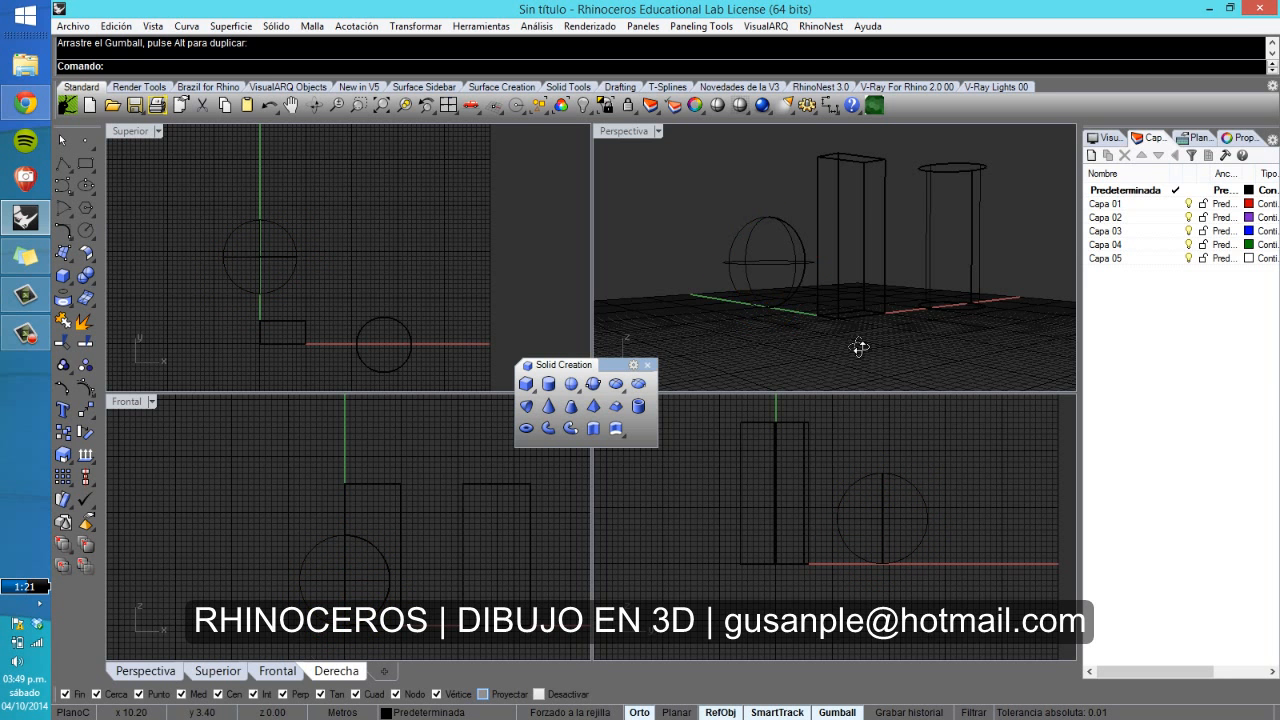
Step: Set the perspective viewport's display mode to Renderizado
{"action": "right_click_drag", "start_coordinate": [857, 349], "coordinate": [900, 381]}
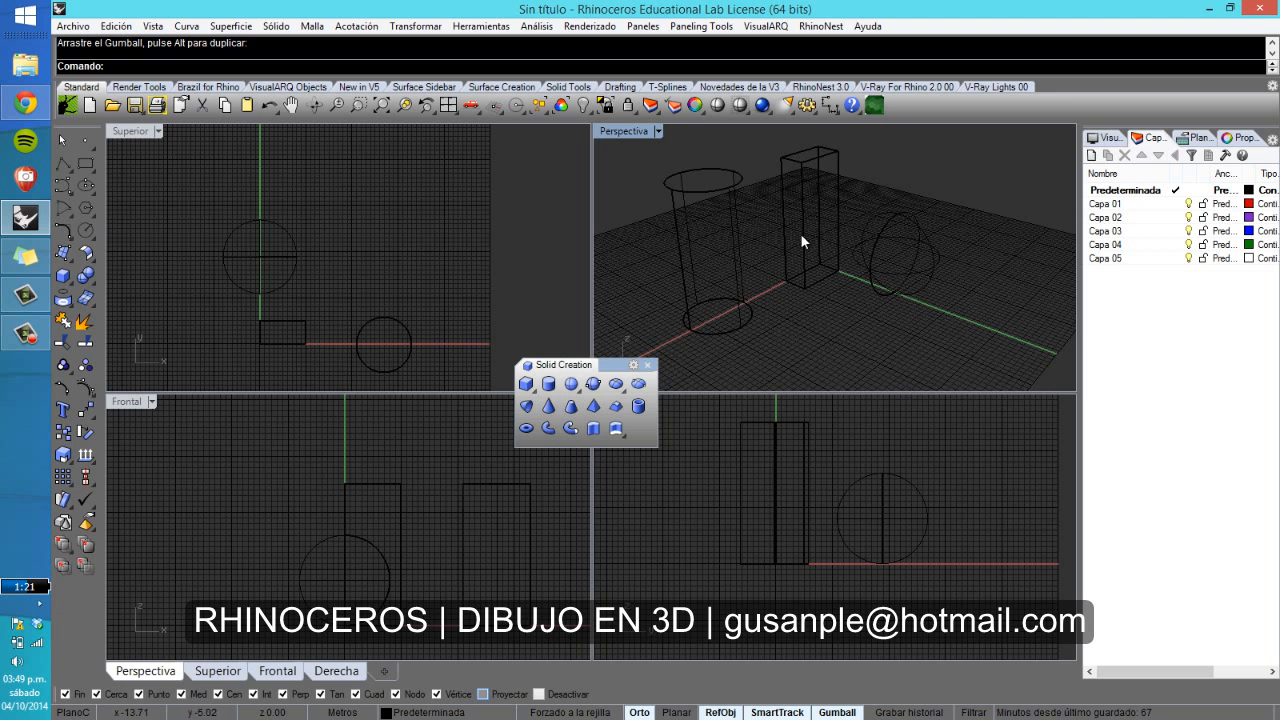
{"action": "scroll", "coordinate": [731, 247], "scroll_direction": "down", "scroll_amount": 6}
{"action": "scroll", "coordinate": [677, 235], "scroll_direction": "up", "scroll_amount": 8}
{"action": "right_click_drag", "start_coordinate": [839, 302], "coordinate": [828, 271]}
{"action": "scroll", "coordinate": [828, 271], "scroll_direction": "down", "scroll_amount": 2}
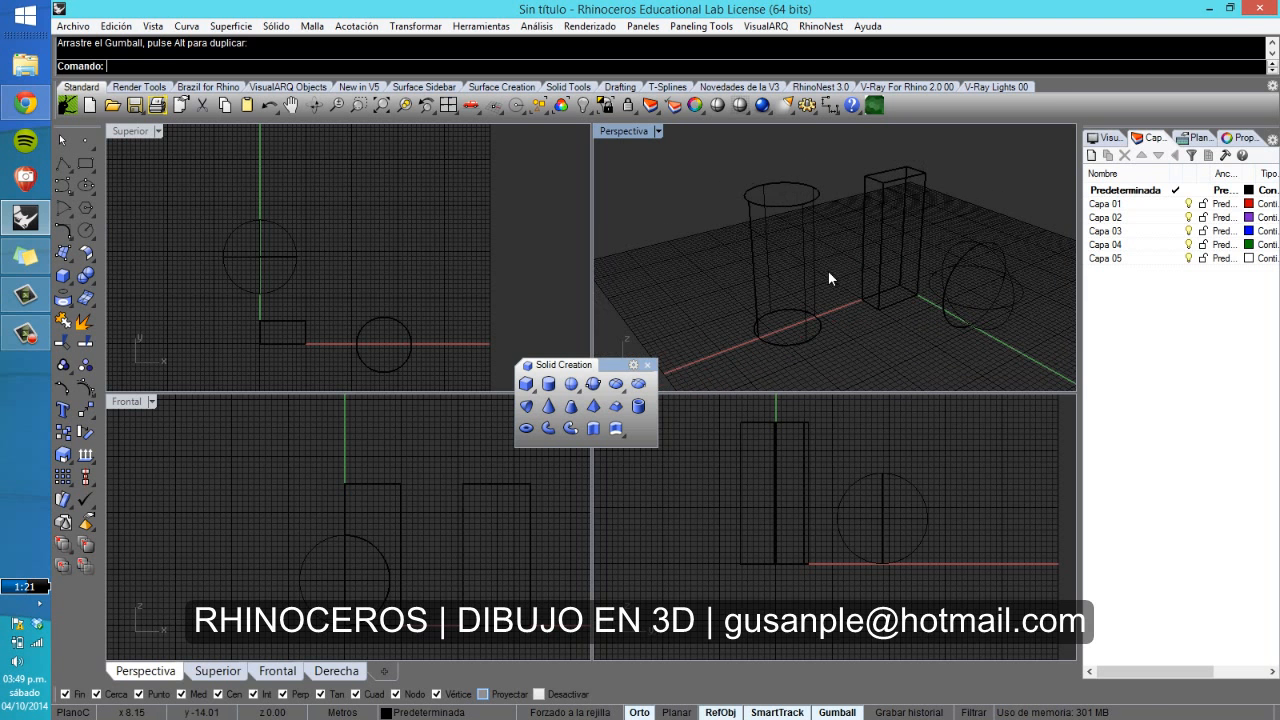
{"action": "left_click", "coordinate": [658, 132]}
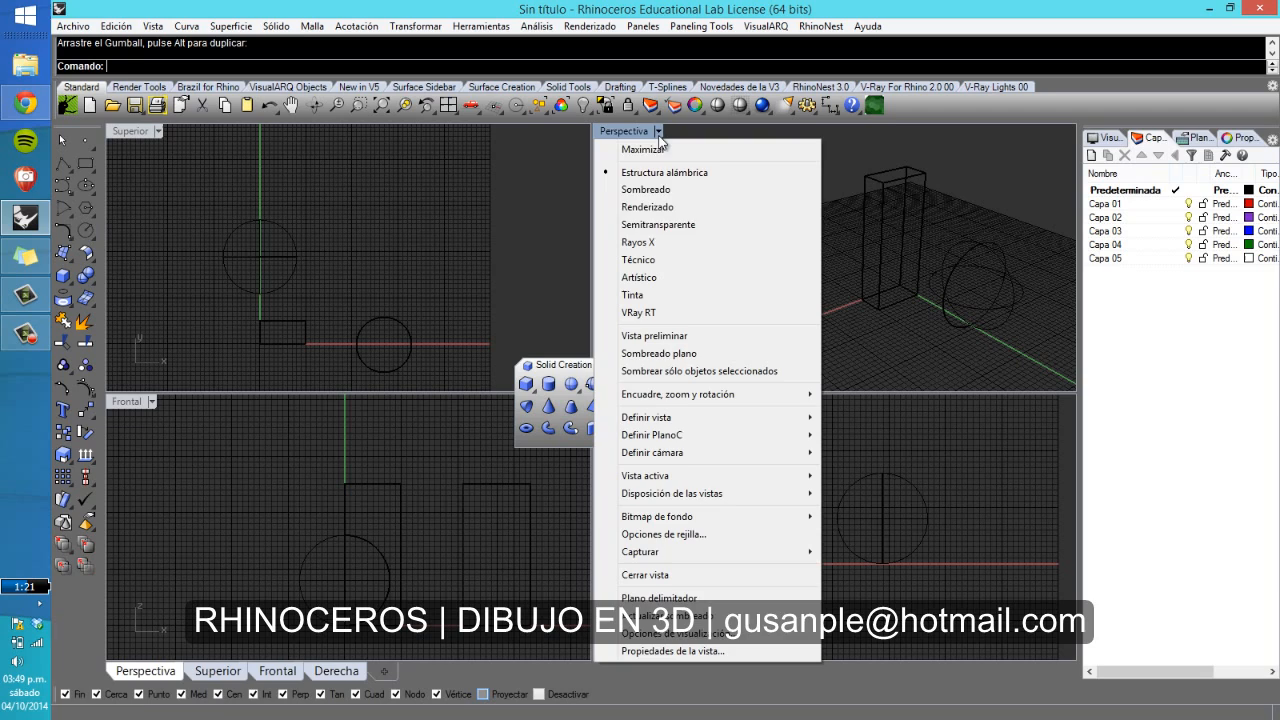
{"action": "left_click", "coordinate": [640, 207]}
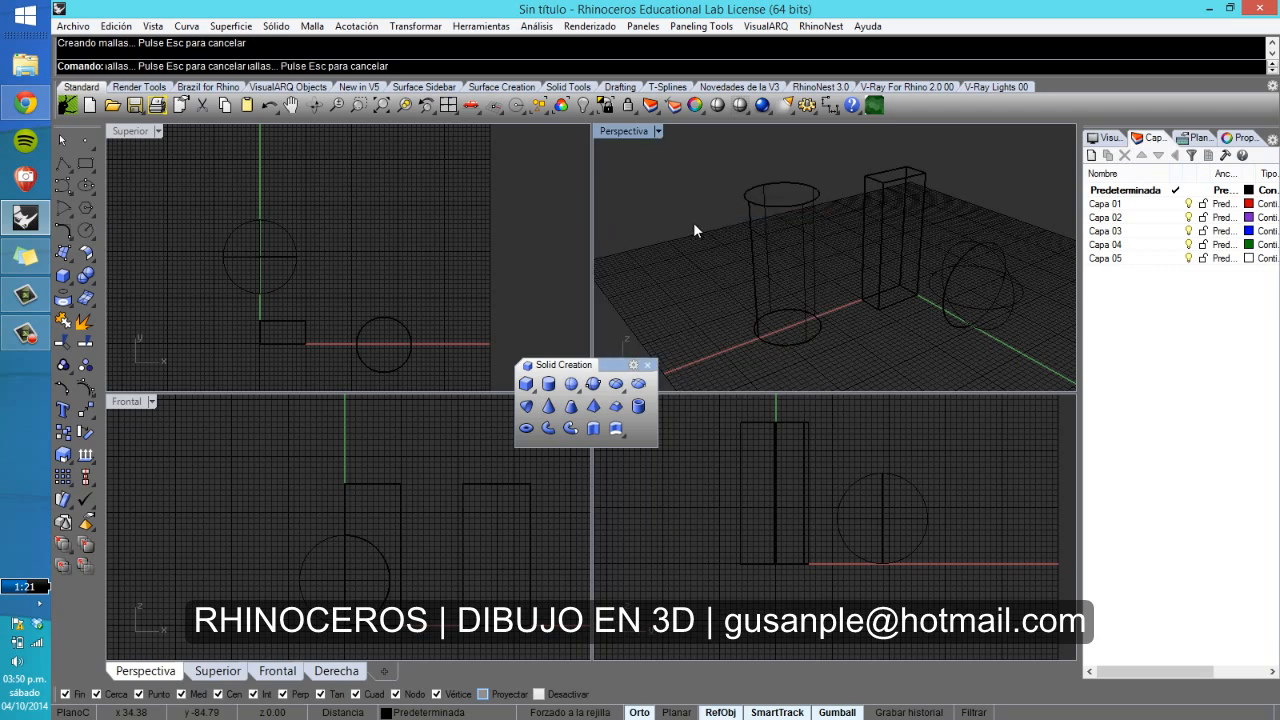
Step: Create a large rectangular base slab under all three solids, extending about 4 m below the ground plane
{"action": "right_click_drag", "start_coordinate": [744, 271], "coordinate": [922, 298]}
{"action": "scroll", "coordinate": [889, 316], "scroll_direction": "up", "scroll_amount": 5}
{"action": "scroll", "coordinate": [831, 273], "scroll_direction": "down", "scroll_amount": 6}
{"action": "scroll", "coordinate": [946, 319], "scroll_direction": "up", "scroll_amount": 3}
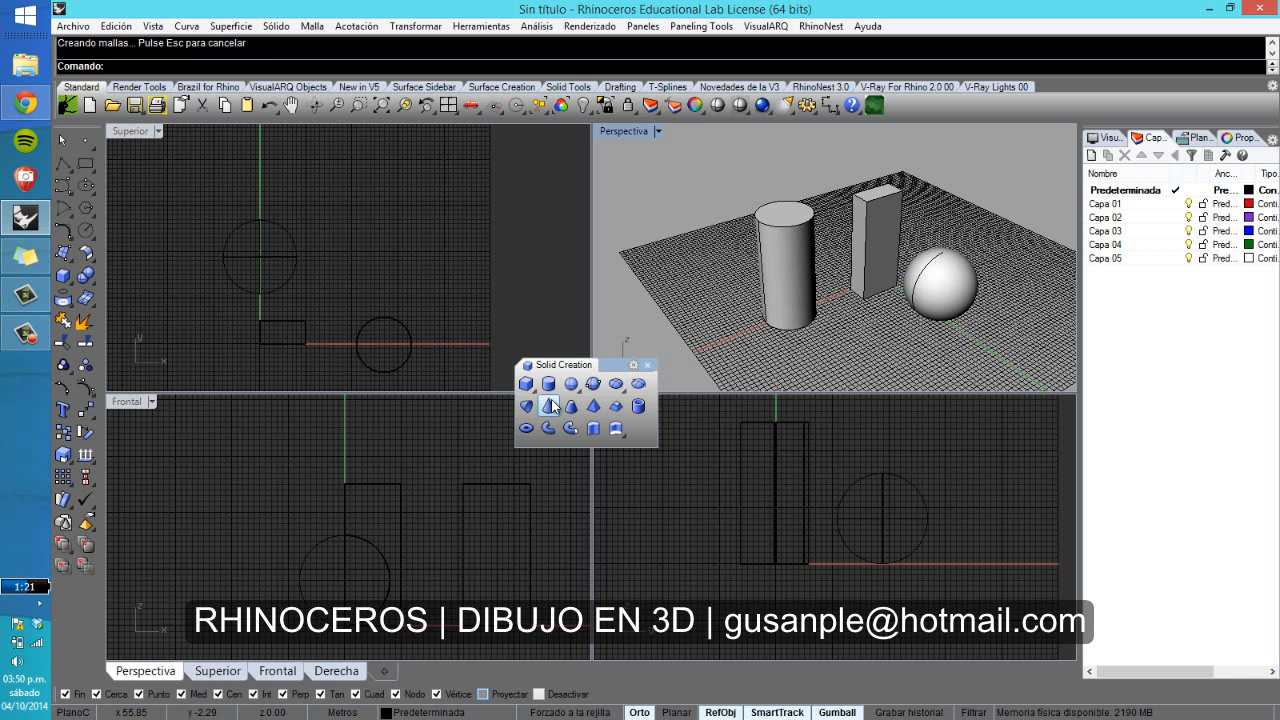
{"action": "left_click", "coordinate": [526, 384]}
{"action": "scroll", "coordinate": [307, 237], "scroll_direction": "down", "scroll_amount": 4}
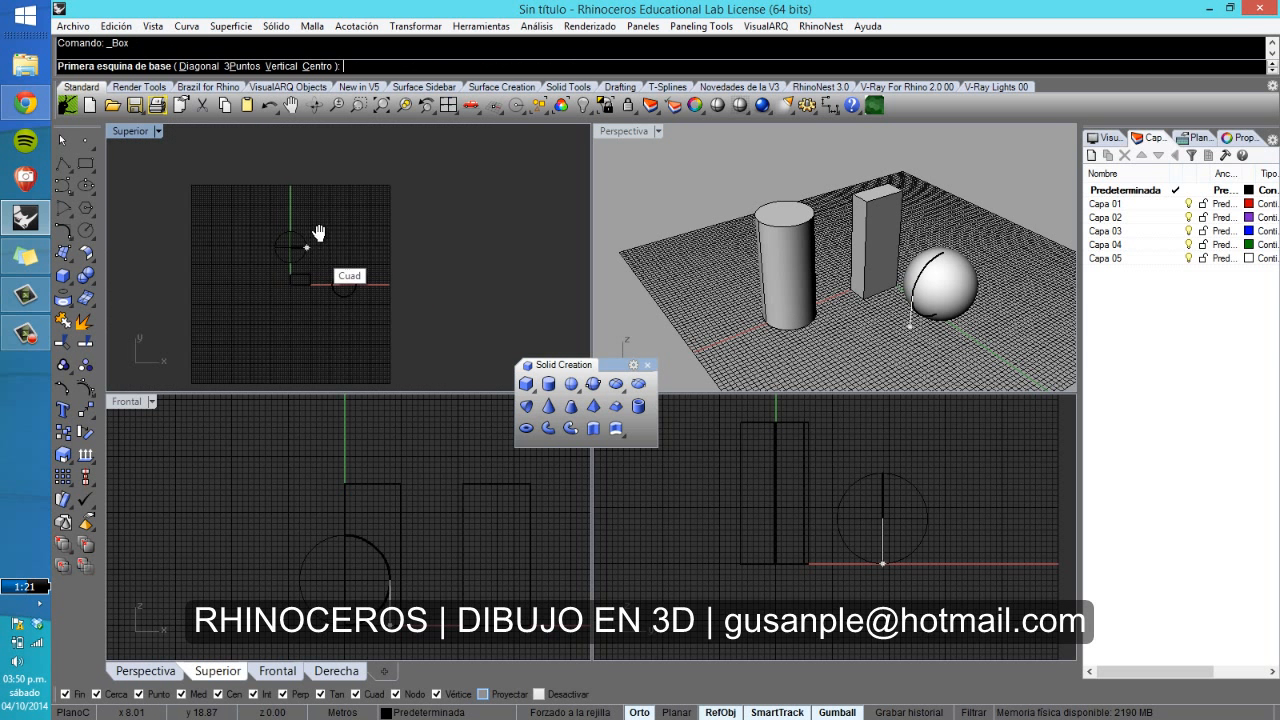
{"action": "left_click", "coordinate": [233, 180]}
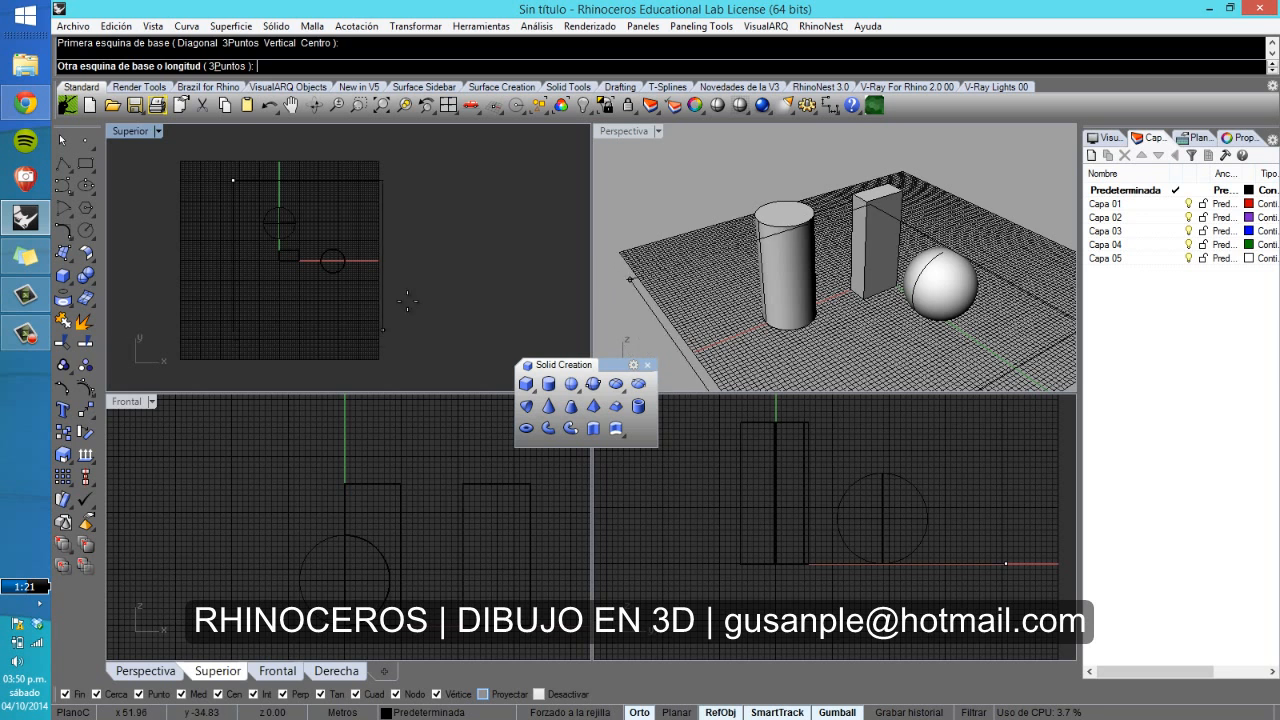
{"action": "left_click", "coordinate": [367, 314]}
{"action": "right_click_drag", "start_coordinate": [345, 624], "coordinate": [367, 518]}
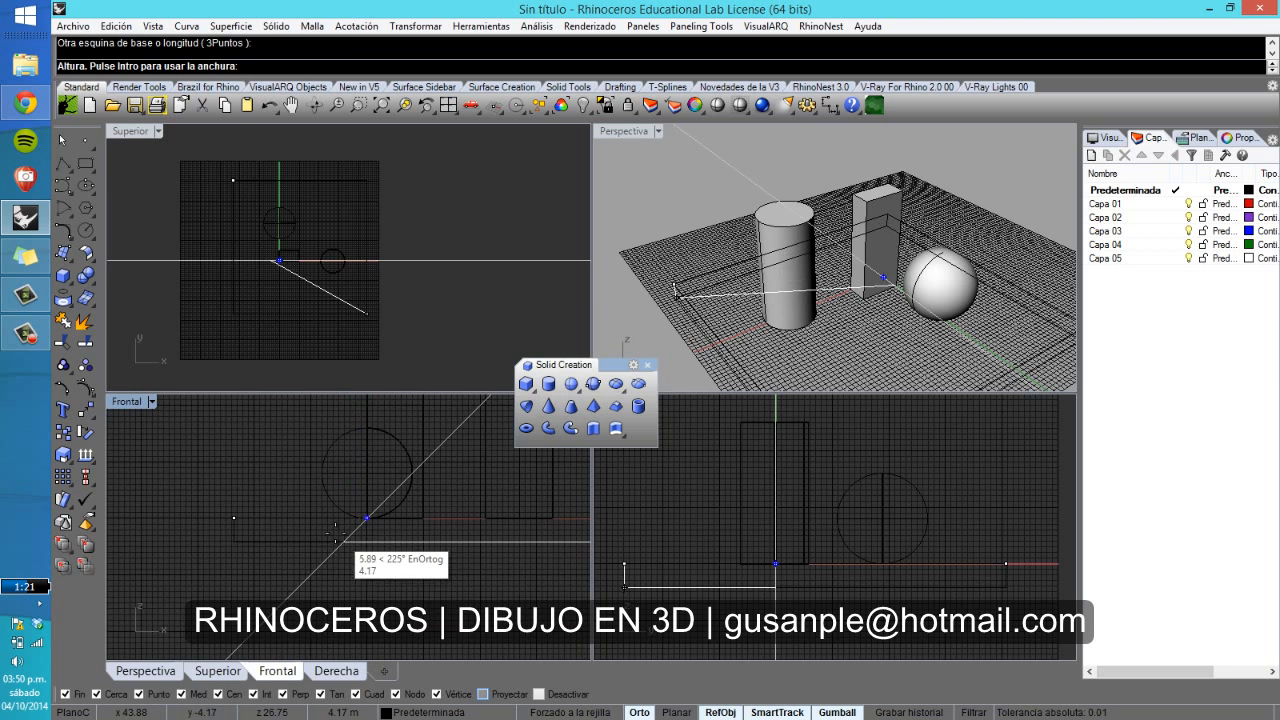
{"action": "left_click", "coordinate": [338, 538]}
Step: Close the floating Solid Creation palette
{"action": "right_click_drag", "start_coordinate": [922, 277], "coordinate": [889, 270]}
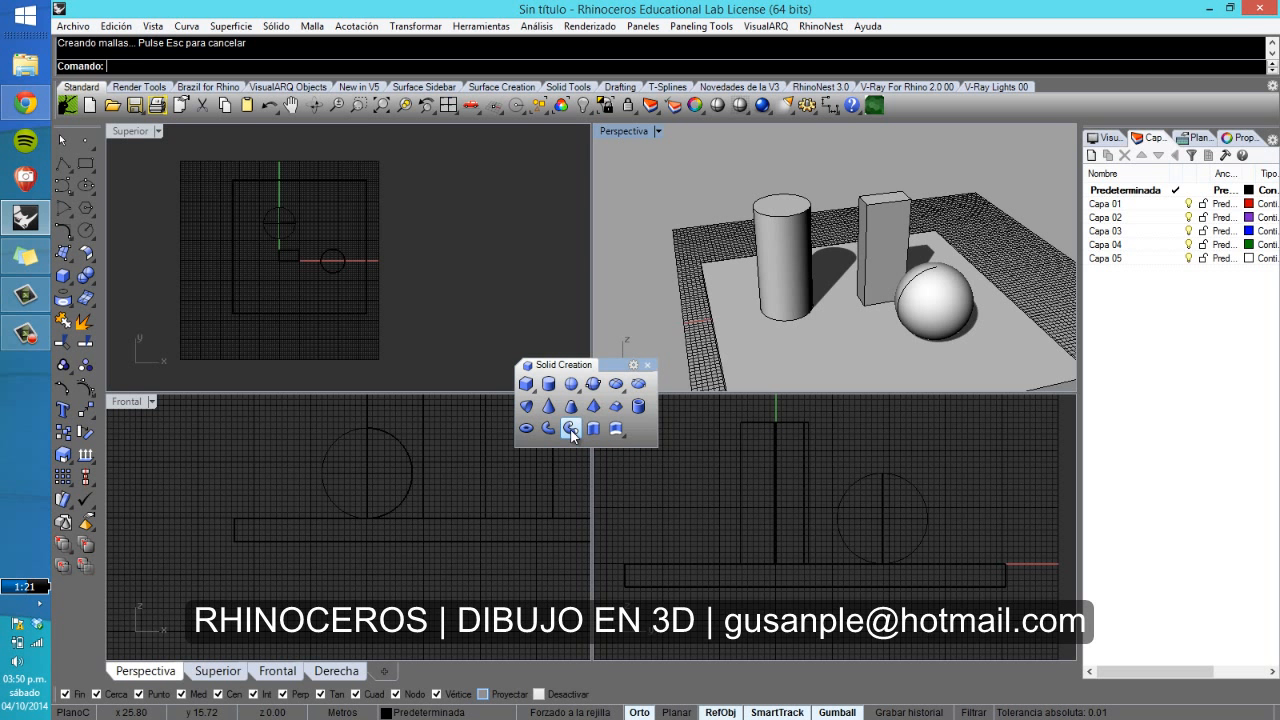
{"action": "left_click", "coordinate": [647, 366]}
{"action": "right_click_drag", "start_coordinate": [767, 324], "coordinate": [882, 307]}
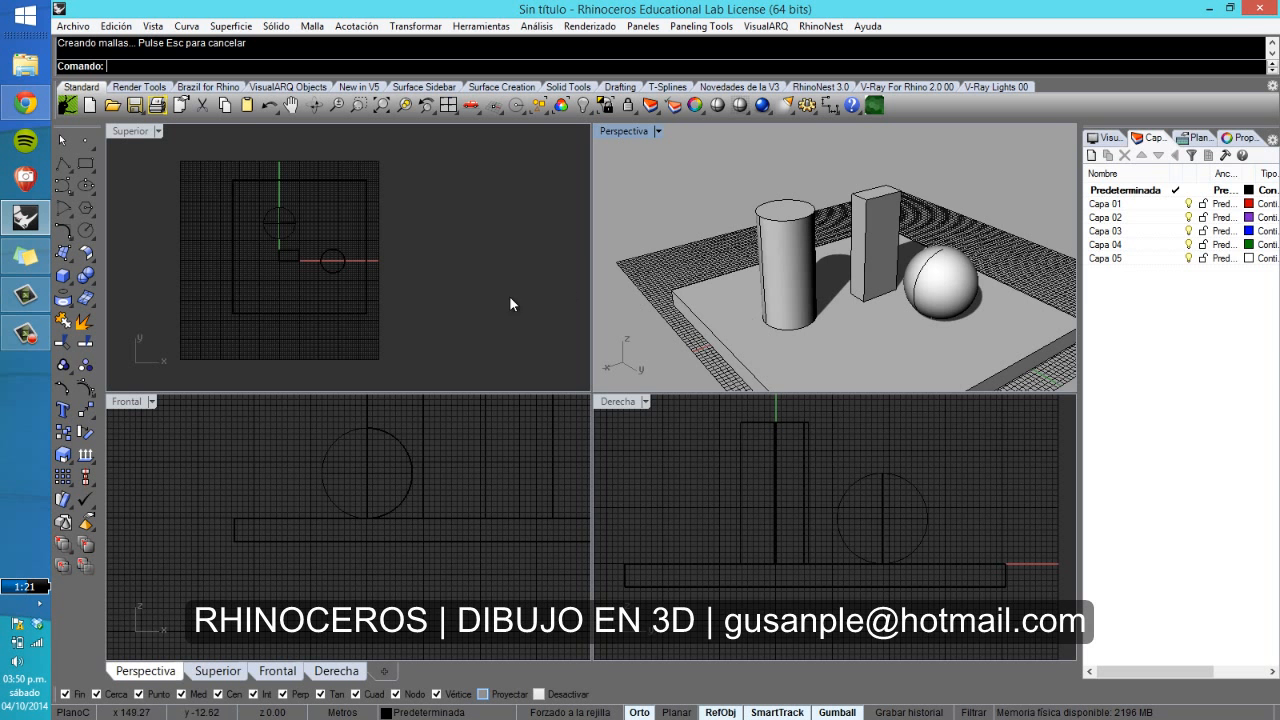
Step: Bend the cylinder sideways, away from the box, using its outer vertical edge from base to top as the spine, with Ortho off
{"action": "right_click_drag", "start_coordinate": [972, 279], "coordinate": [925, 263]}
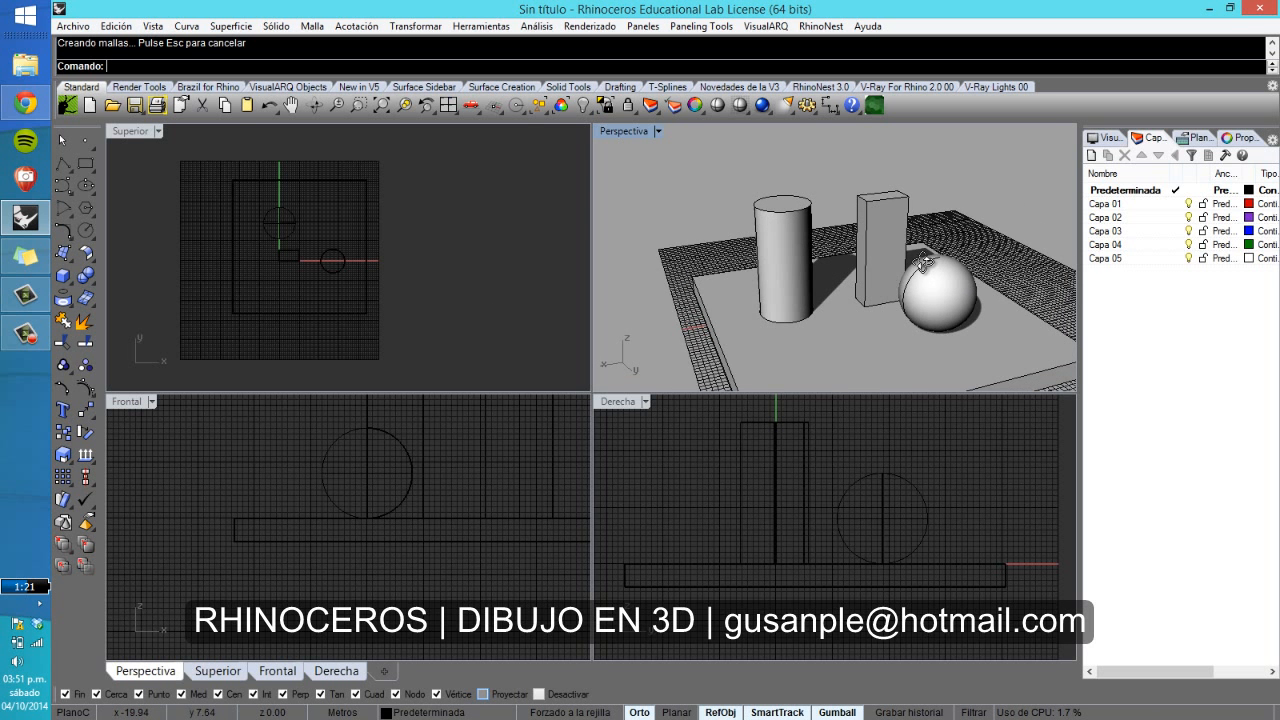
{"action": "left_click", "coordinate": [804, 209]}
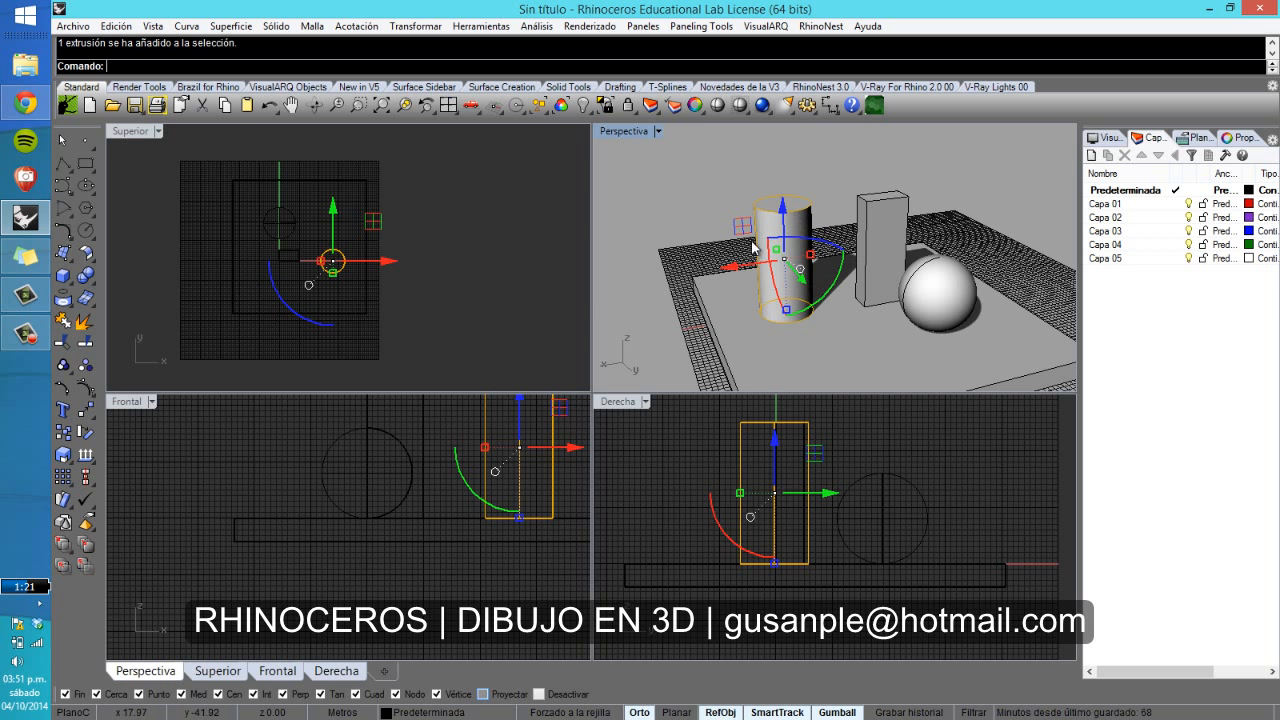
{"action": "right_click_drag", "start_coordinate": [507, 475], "coordinate": [423, 551]}
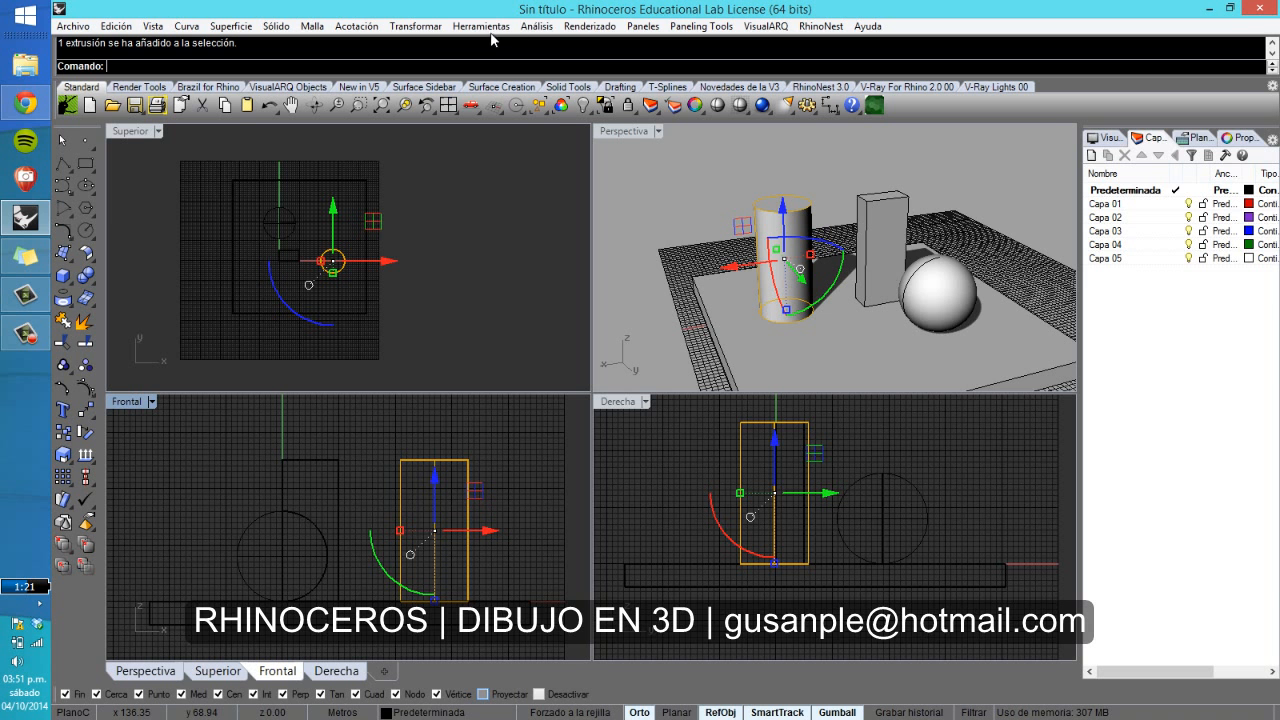
{"action": "left_click", "coordinate": [415, 26]}
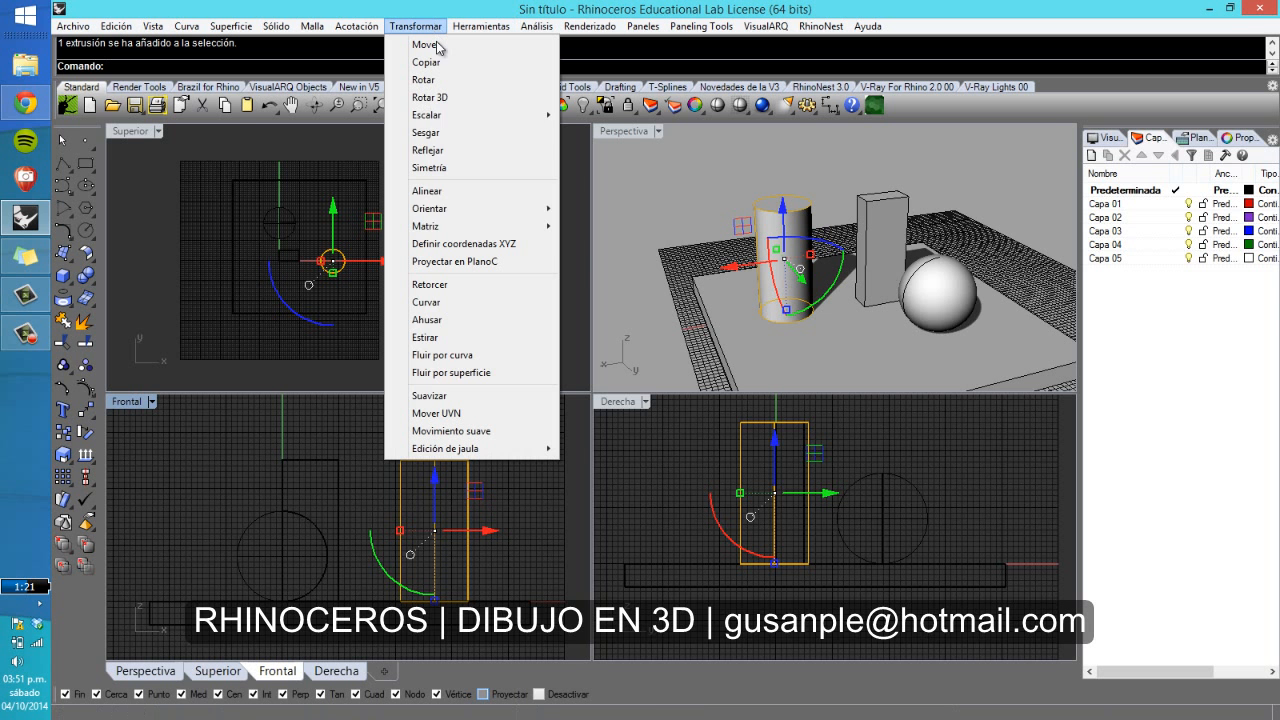
{"action": "left_click", "coordinate": [425, 302]}
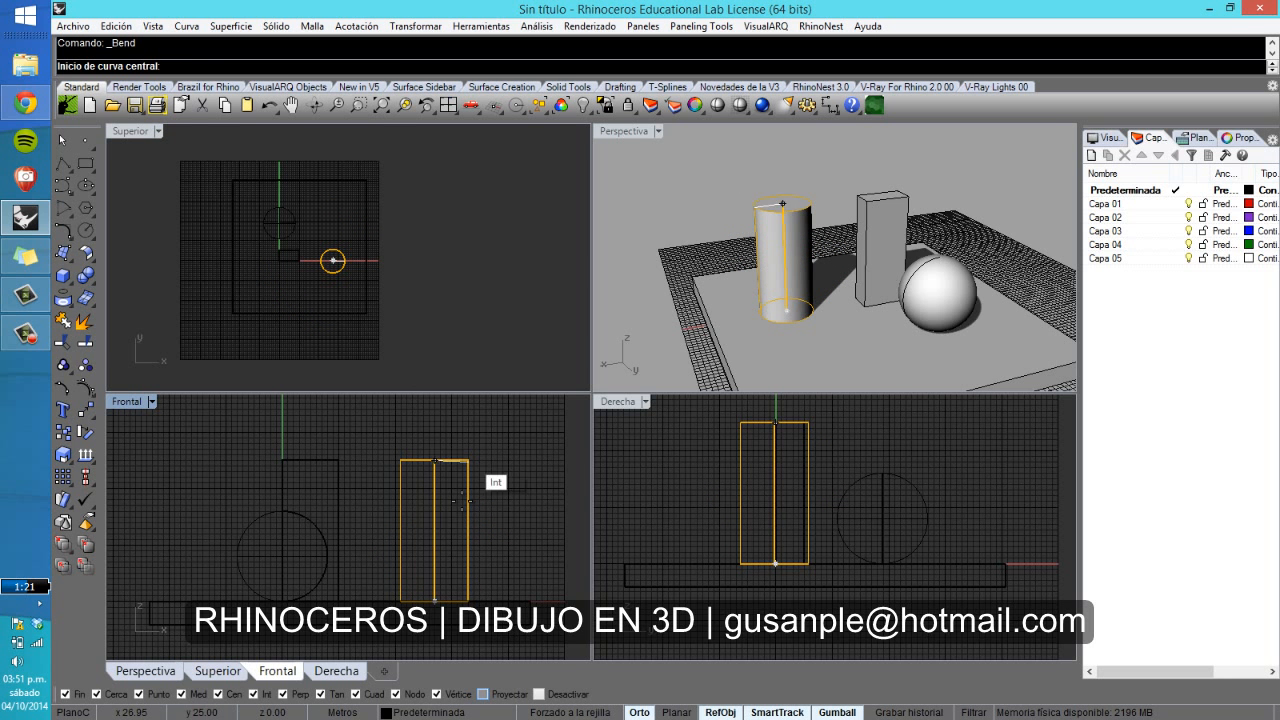
{"action": "left_click", "coordinate": [468, 599]}
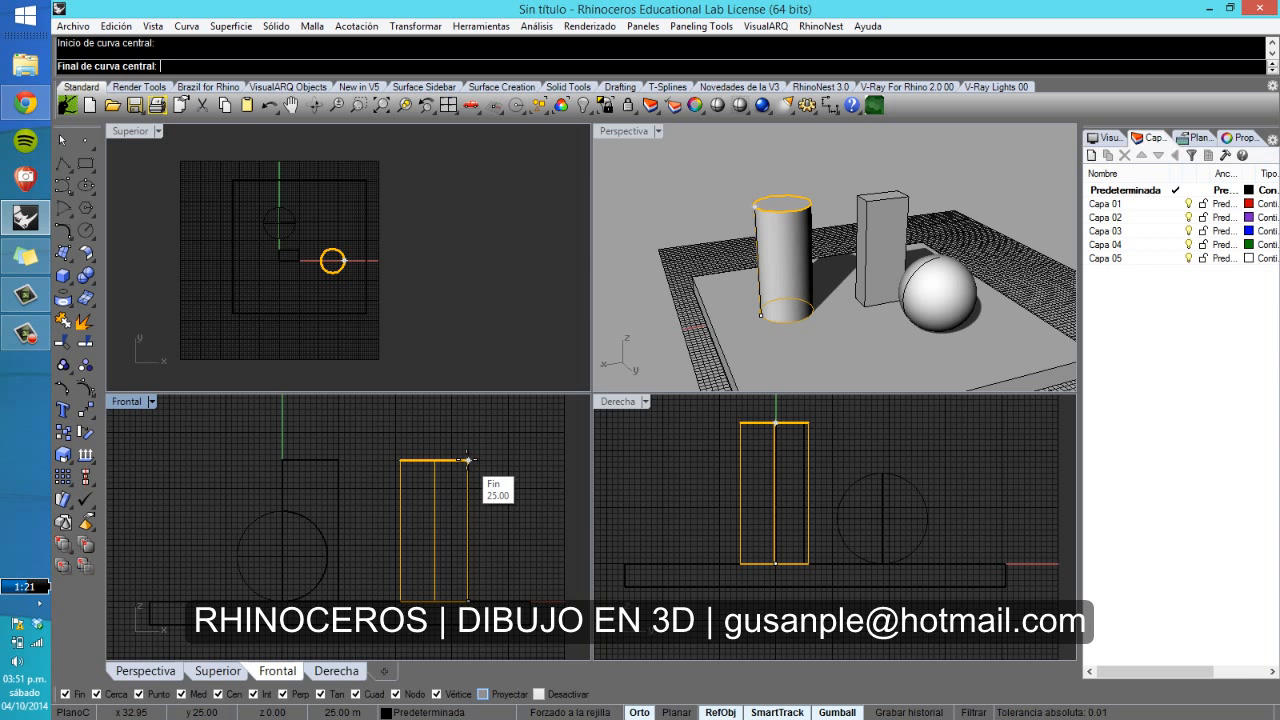
{"action": "left_click", "coordinate": [468, 460]}
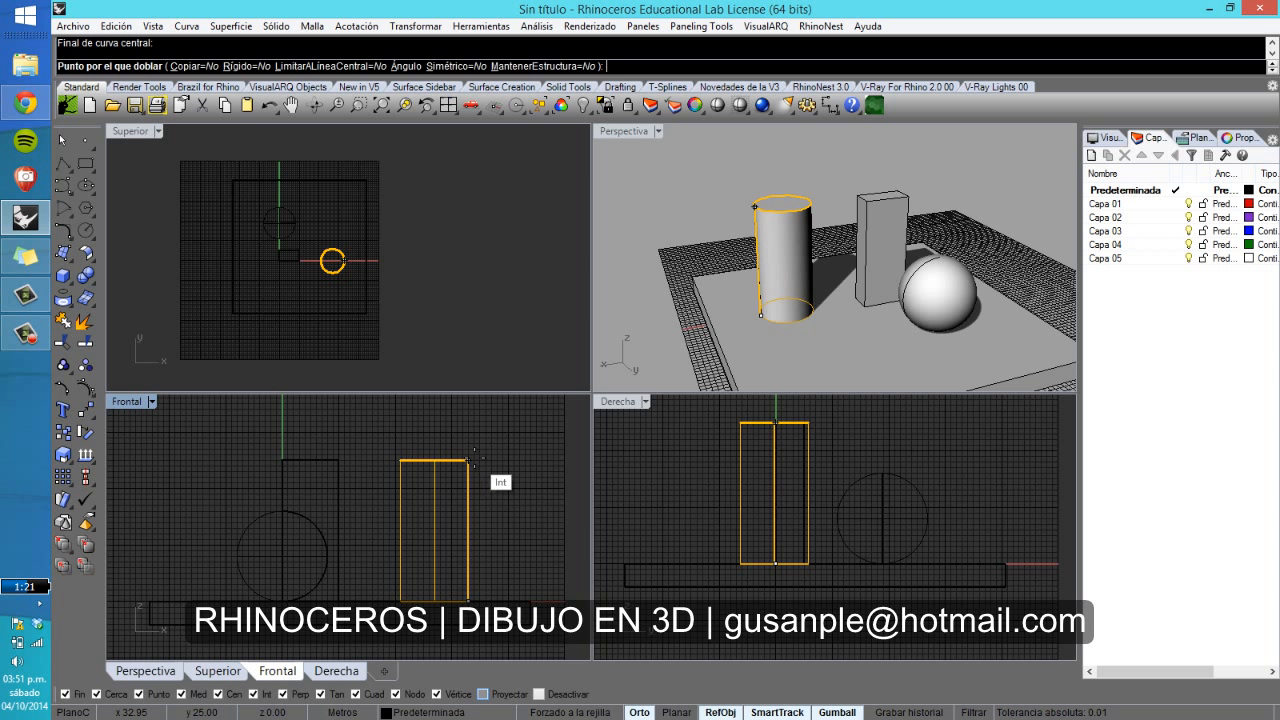
{"action": "key", "text": "F8"}
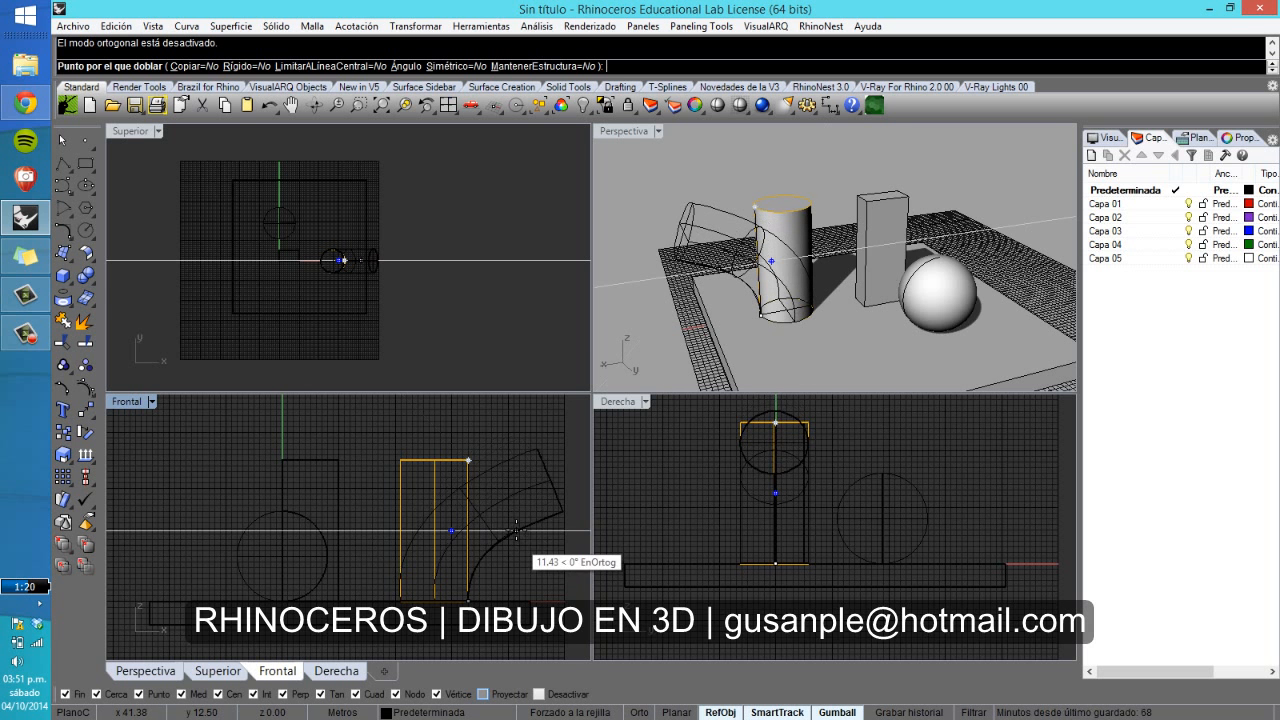
{"action": "right_click_drag", "start_coordinate": [528, 522], "coordinate": [410, 528]}
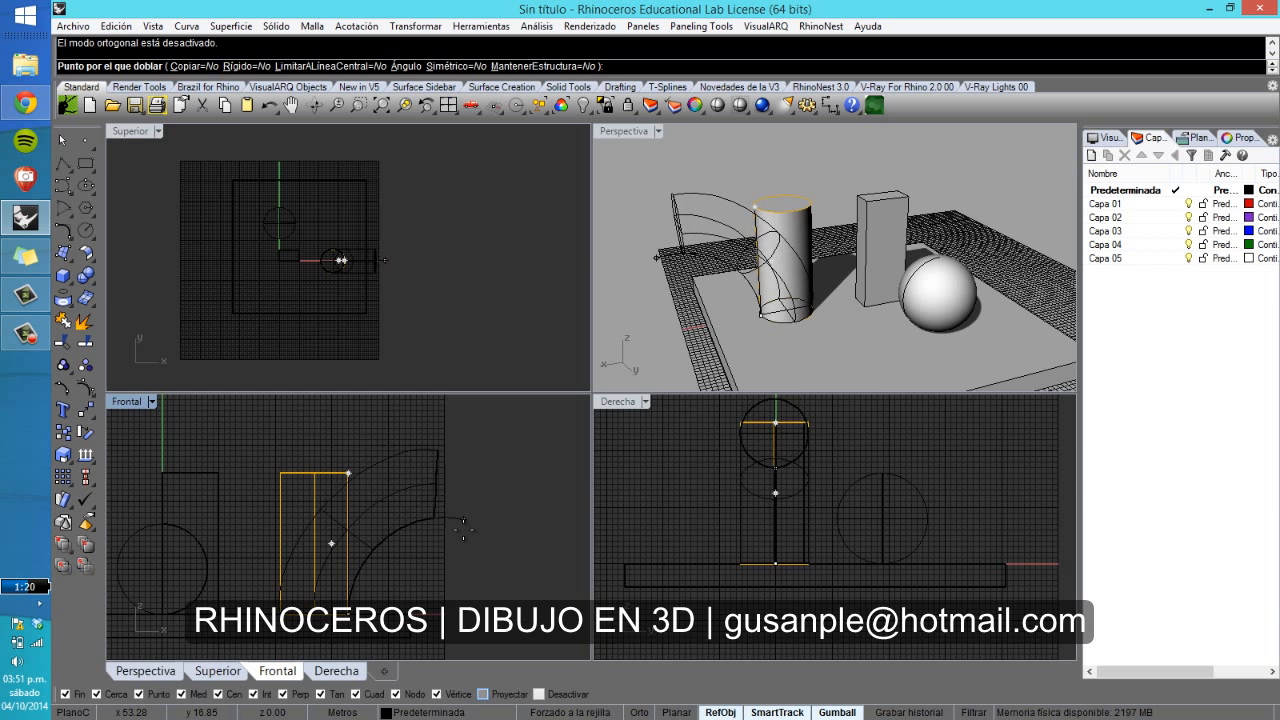
{"action": "left_click", "coordinate": [461, 498]}
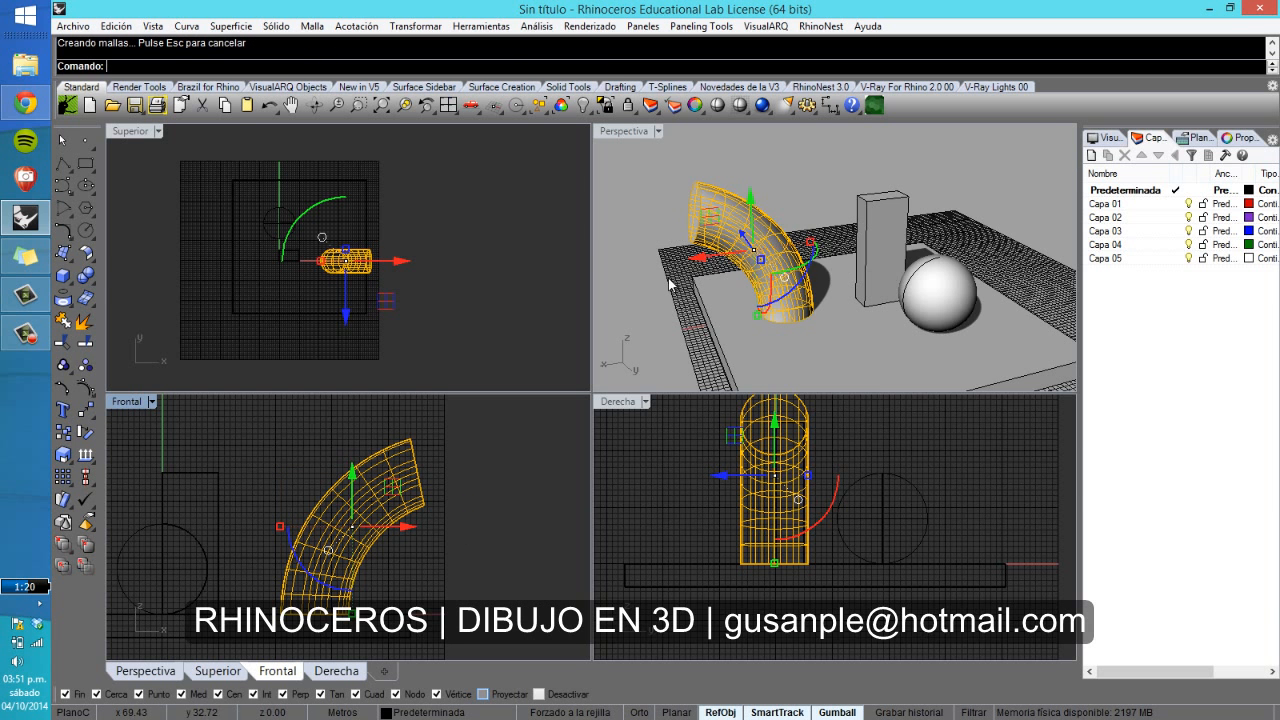
{"action": "right_click_drag", "start_coordinate": [640, 230], "coordinate": [673, 174]}
{"action": "left_click", "coordinate": [711, 215]}
{"action": "right_click_drag", "start_coordinate": [711, 215], "coordinate": [640, 238]}
Step: Twist the original rectangular box by 90° around a vertical axis through the midpoint of its front base edge, with Ortho on
{"action": "scroll", "coordinate": [277, 265], "scroll_direction": "up", "scroll_amount": 3}
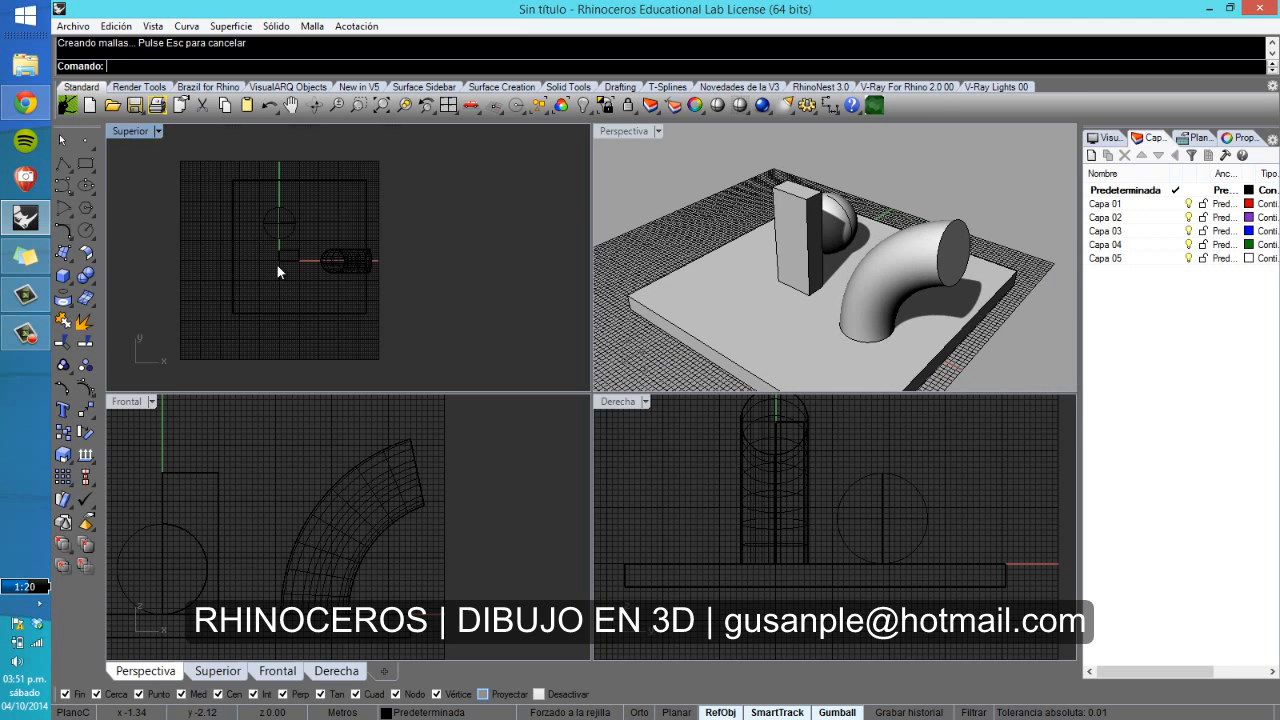
{"action": "left_click", "coordinate": [318, 245]}
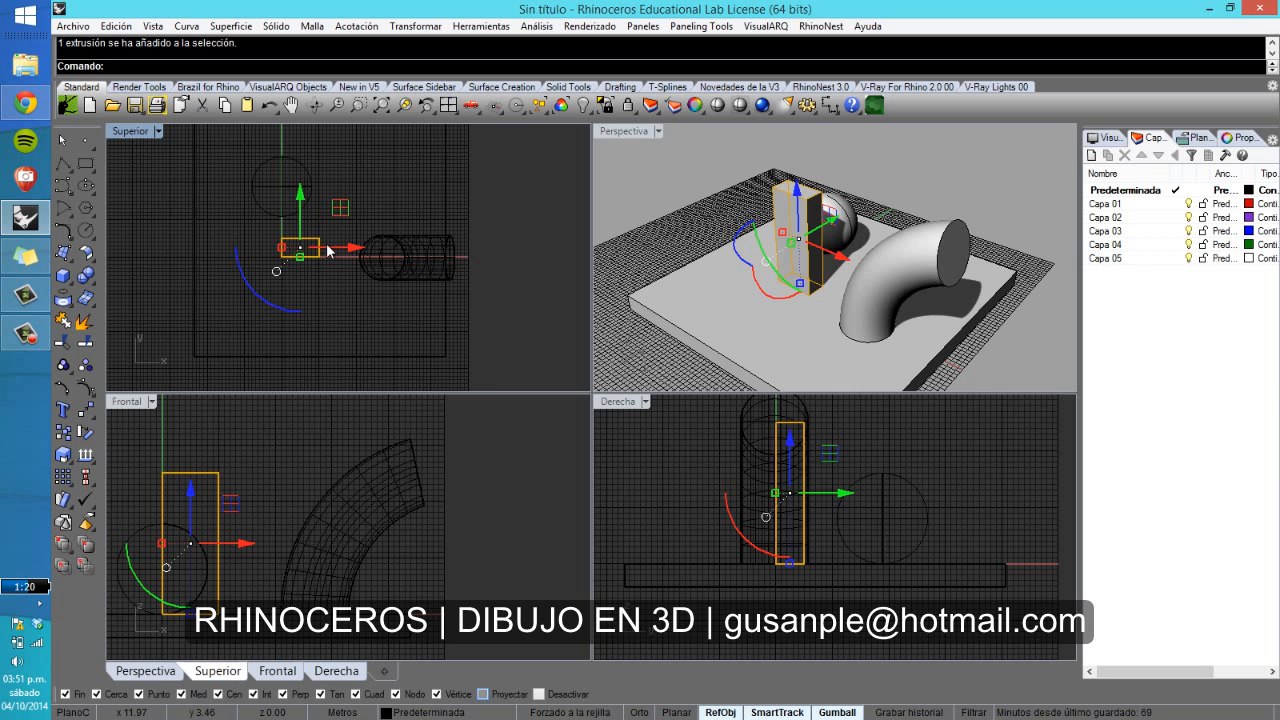
{"action": "right_click_drag", "start_coordinate": [353, 290], "coordinate": [385, 308]}
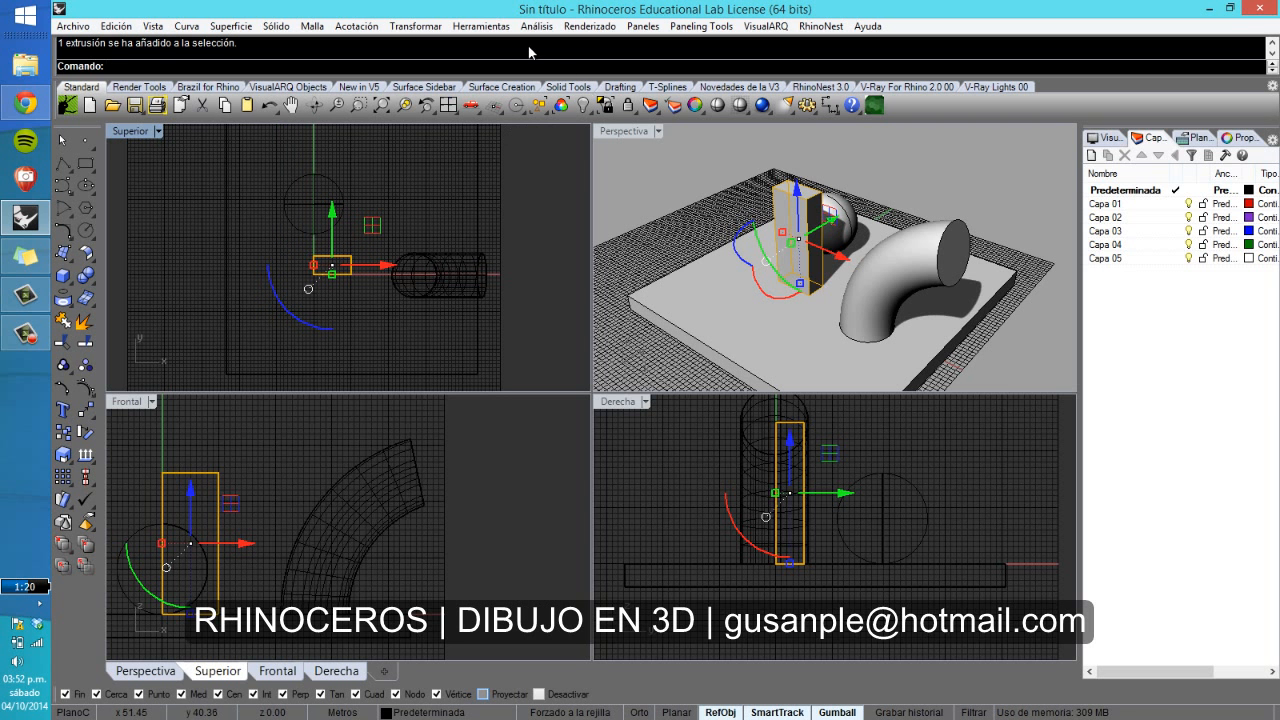
{"action": "left_click", "coordinate": [416, 26]}
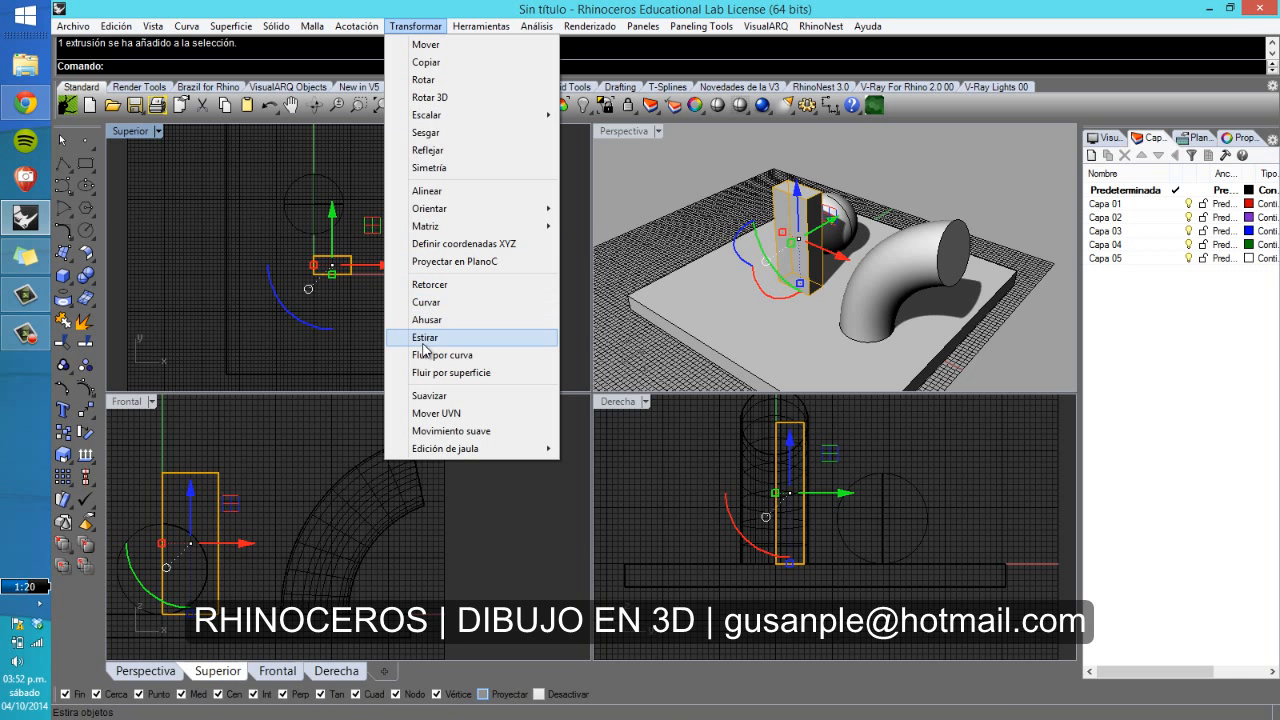
{"action": "left_click", "coordinate": [429, 284]}
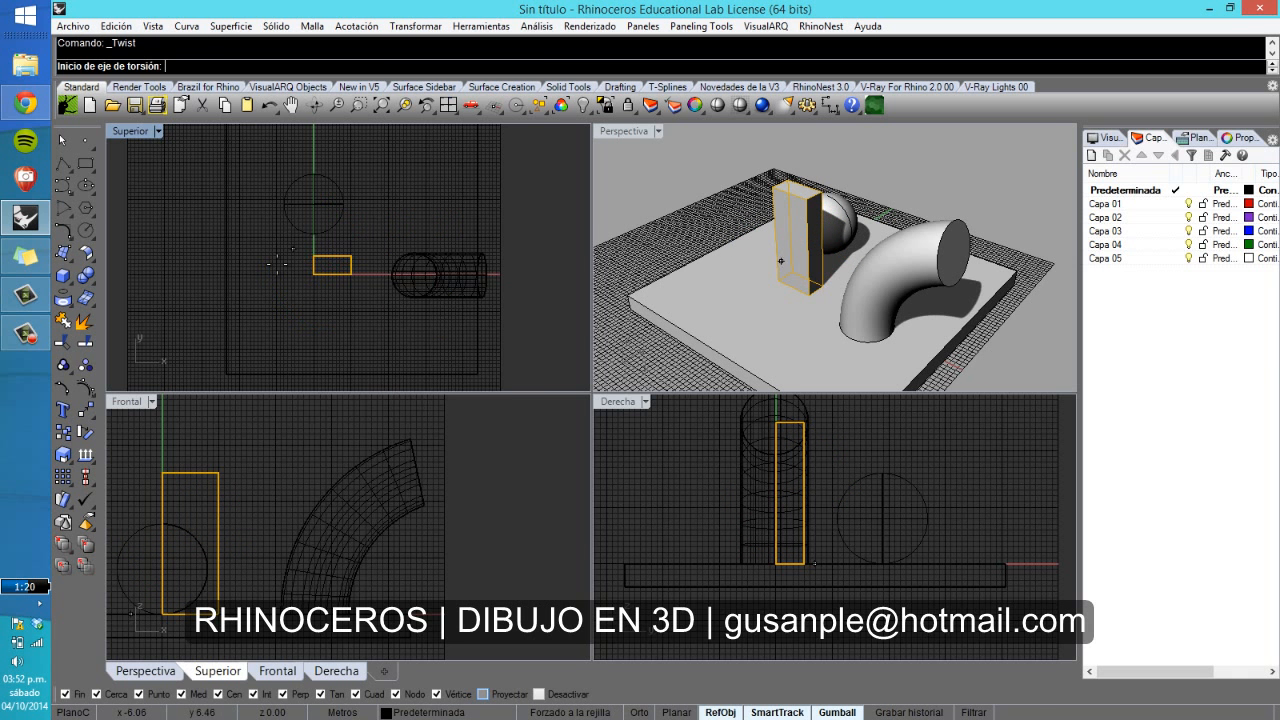
{"action": "scroll", "coordinate": [288, 266], "scroll_direction": "up", "scroll_amount": 2}
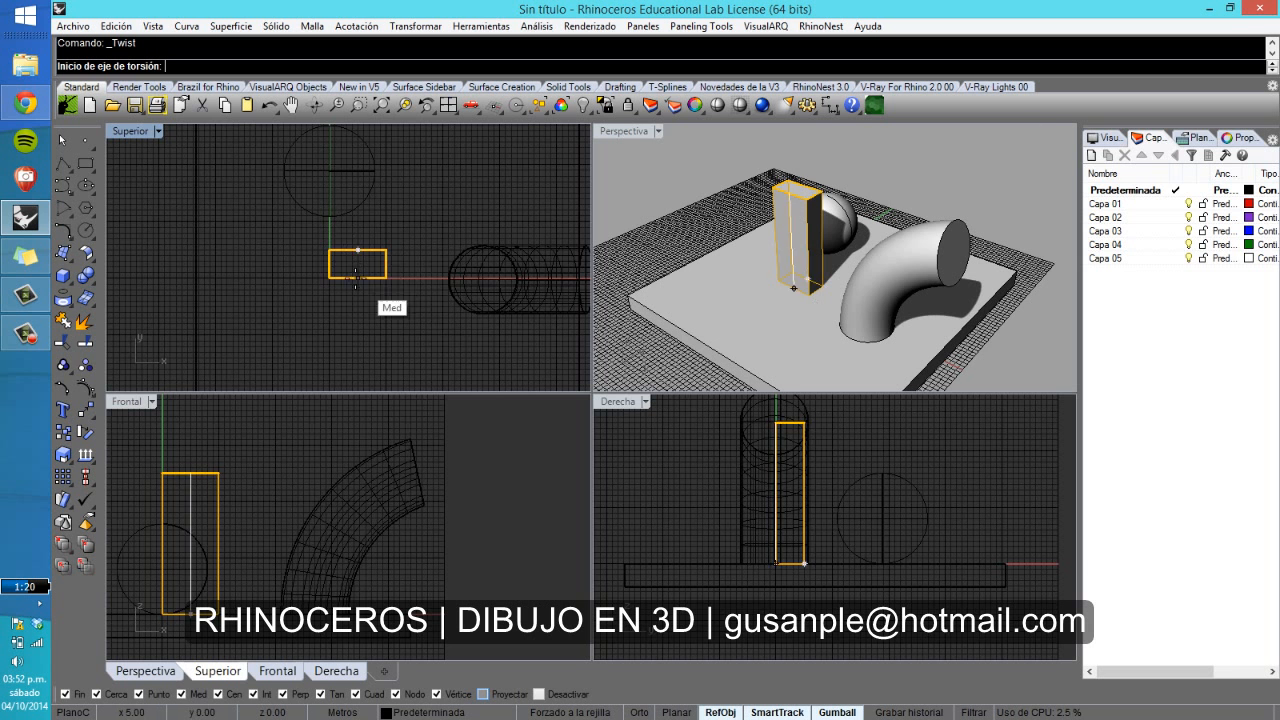
{"action": "scroll", "coordinate": [352, 266], "scroll_direction": "up", "scroll_amount": 3}
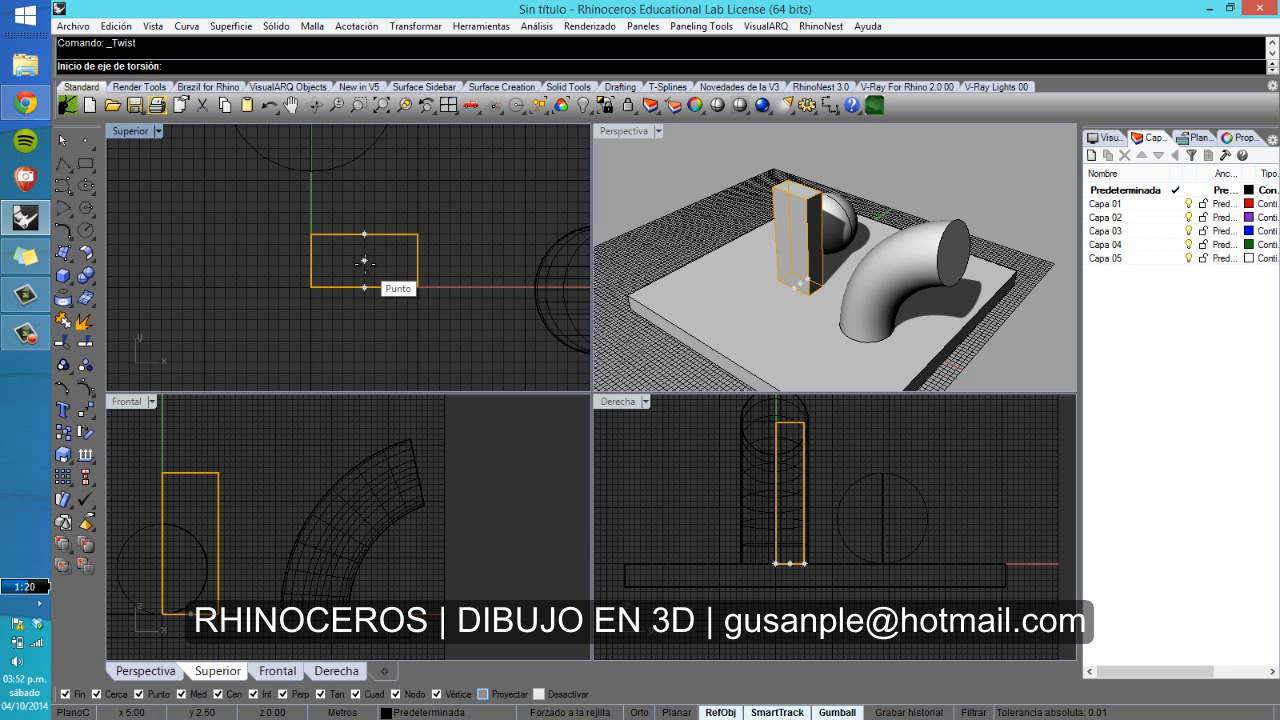
{"action": "left_click", "coordinate": [364, 262]}
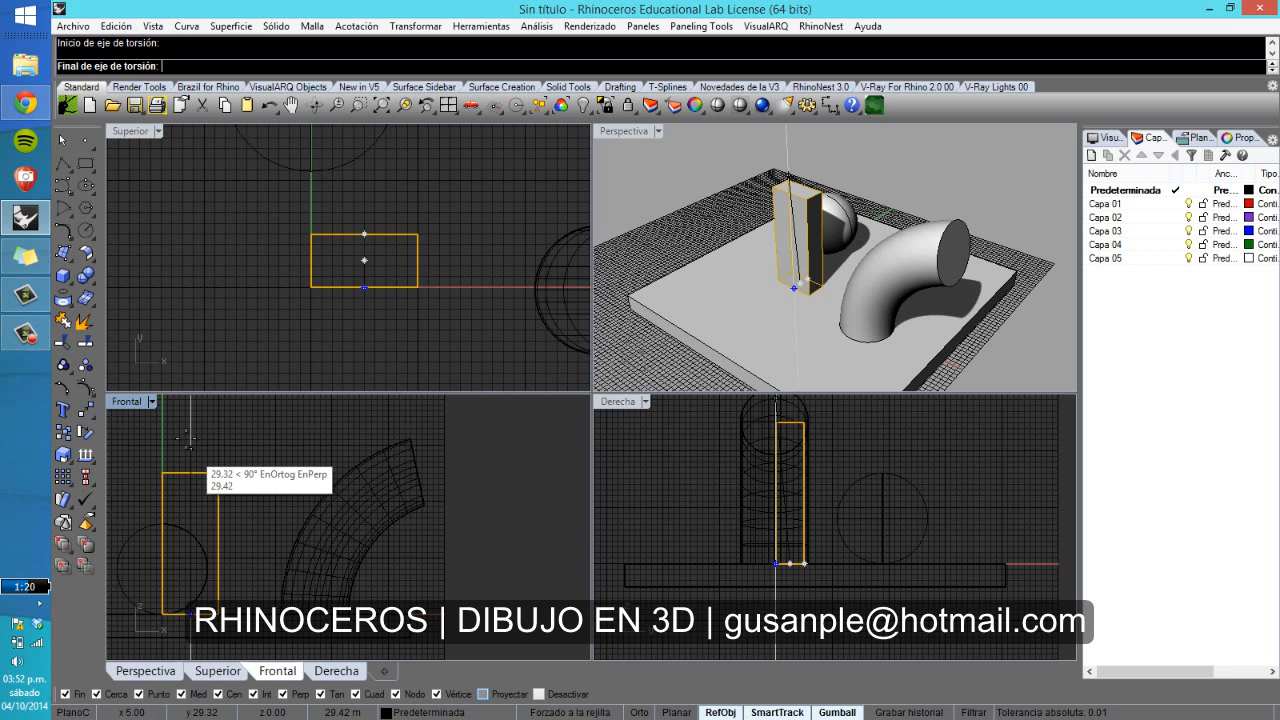
{"action": "right_click_drag", "start_coordinate": [197, 437], "coordinate": [257, 436]}
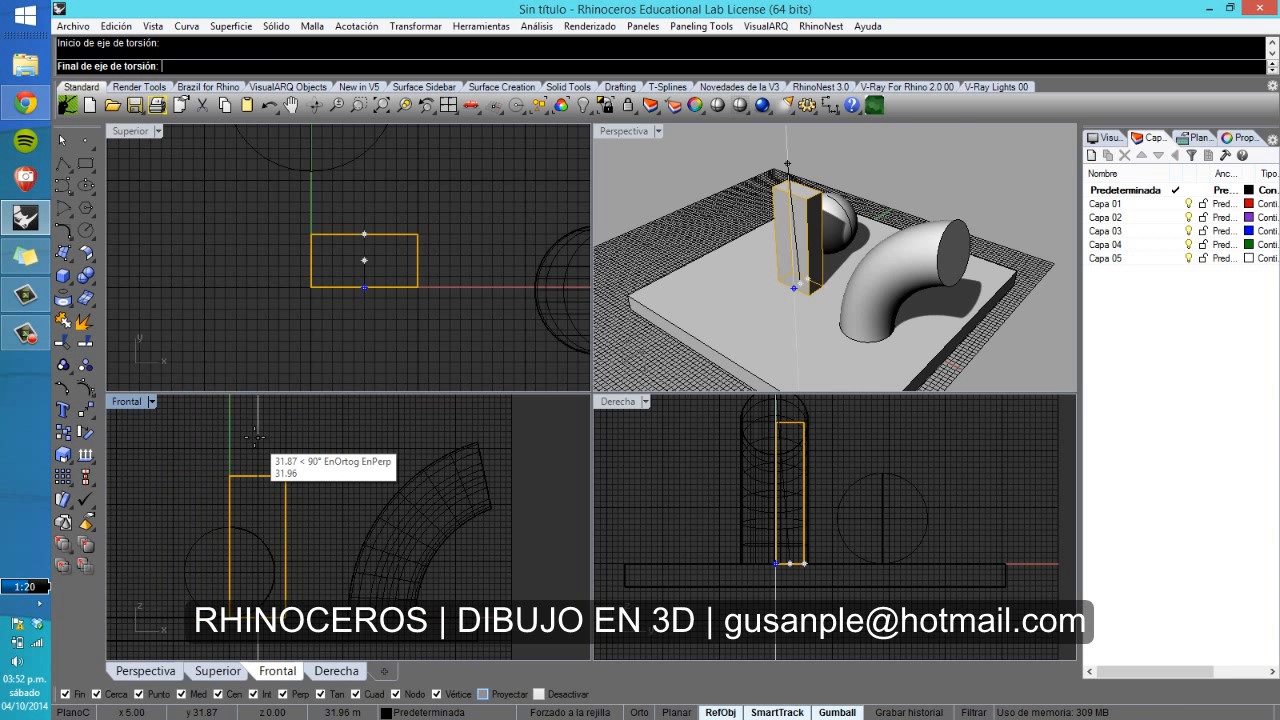
{"action": "left_click", "coordinate": [257, 436]}
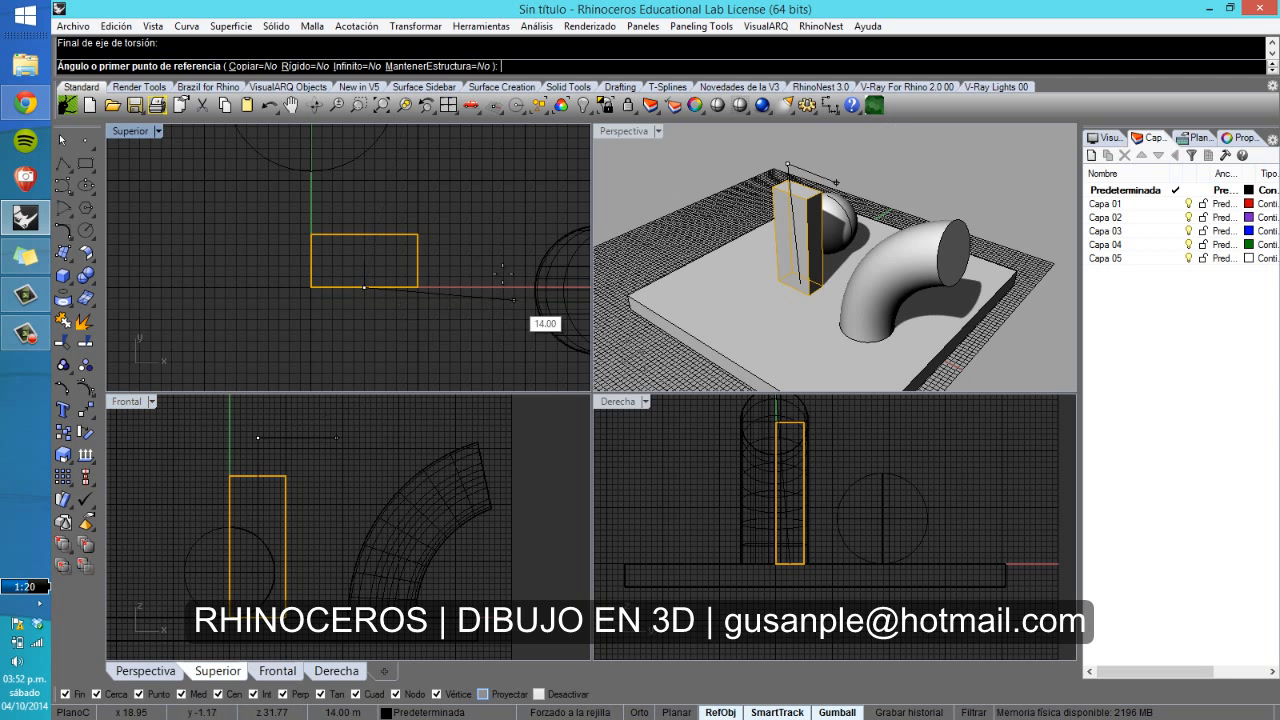
{"action": "key", "text": "F8"}
{"action": "left_click", "coordinate": [461, 302]}
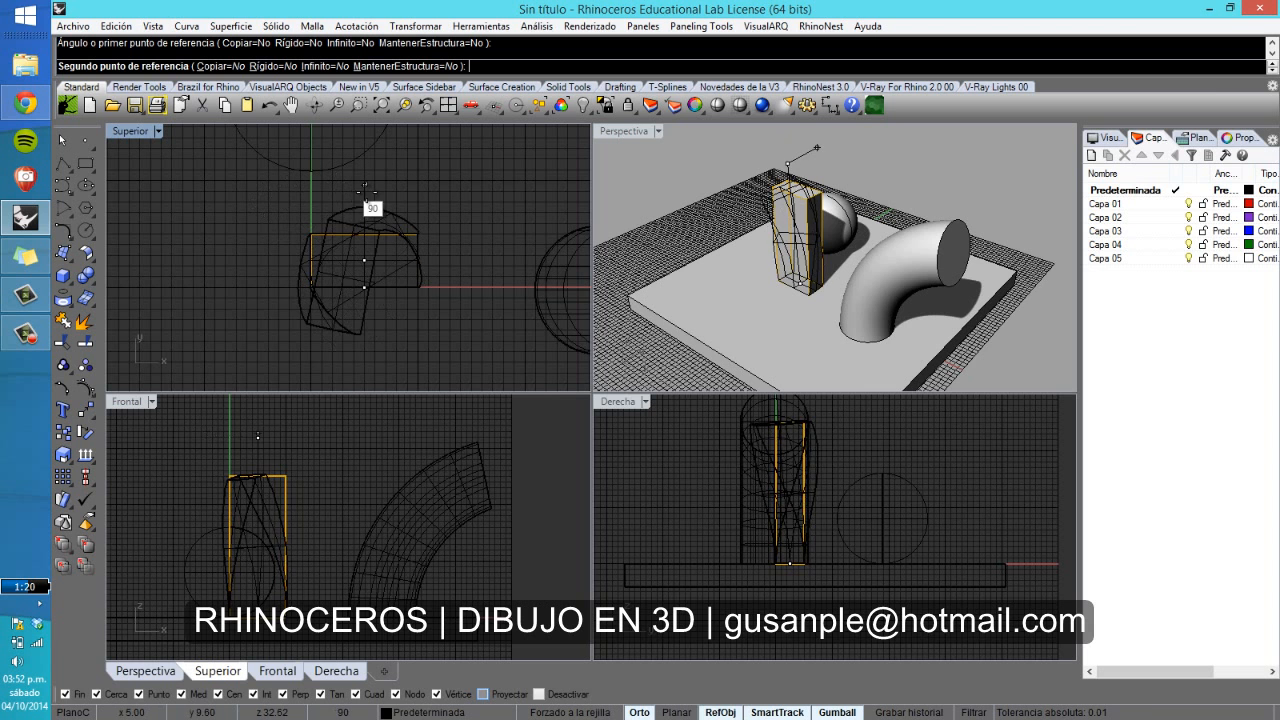
{"action": "left_click", "coordinate": [388, 214]}
{"action": "right_click_drag", "start_coordinate": [762, 252], "coordinate": [778, 355]}
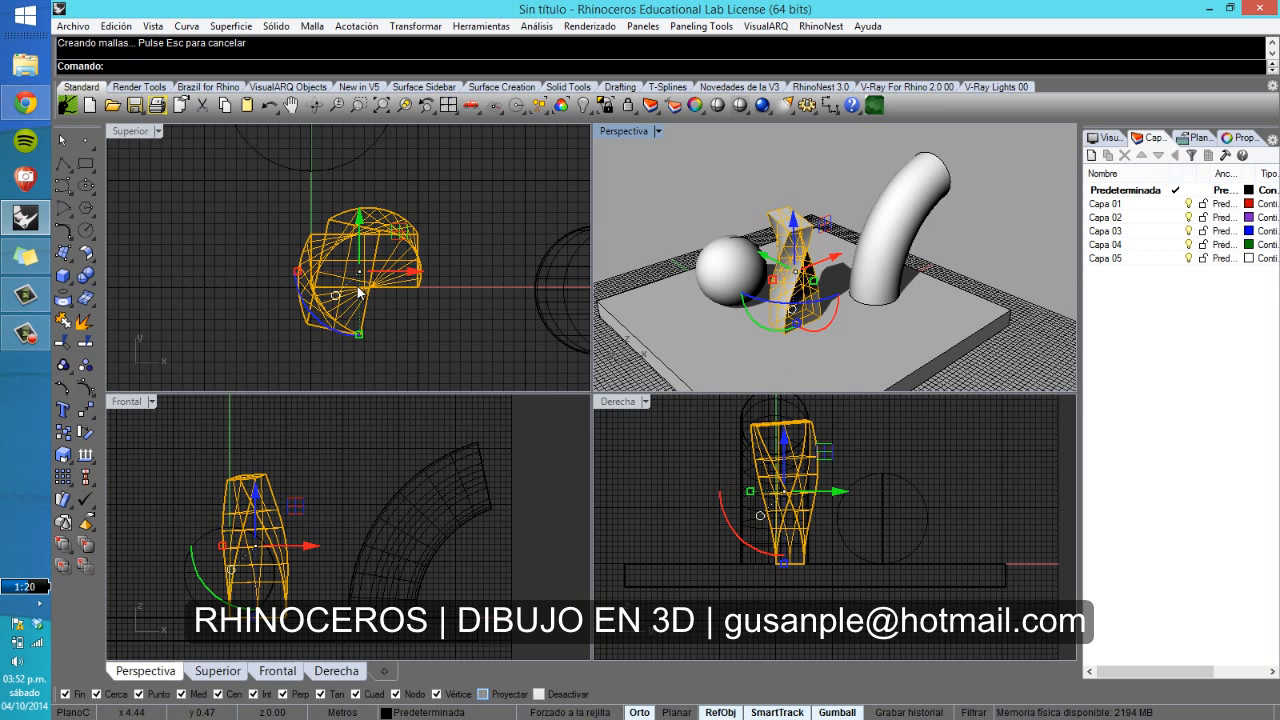
Step: Create a tall square-based box on the slab, beside the sphere and behind the bent cylinder, rising above the other solids
{"action": "scroll", "coordinate": [357, 283], "scroll_direction": "down", "scroll_amount": 6}
{"action": "right_click_drag", "start_coordinate": [438, 233], "coordinate": [323, 244]}
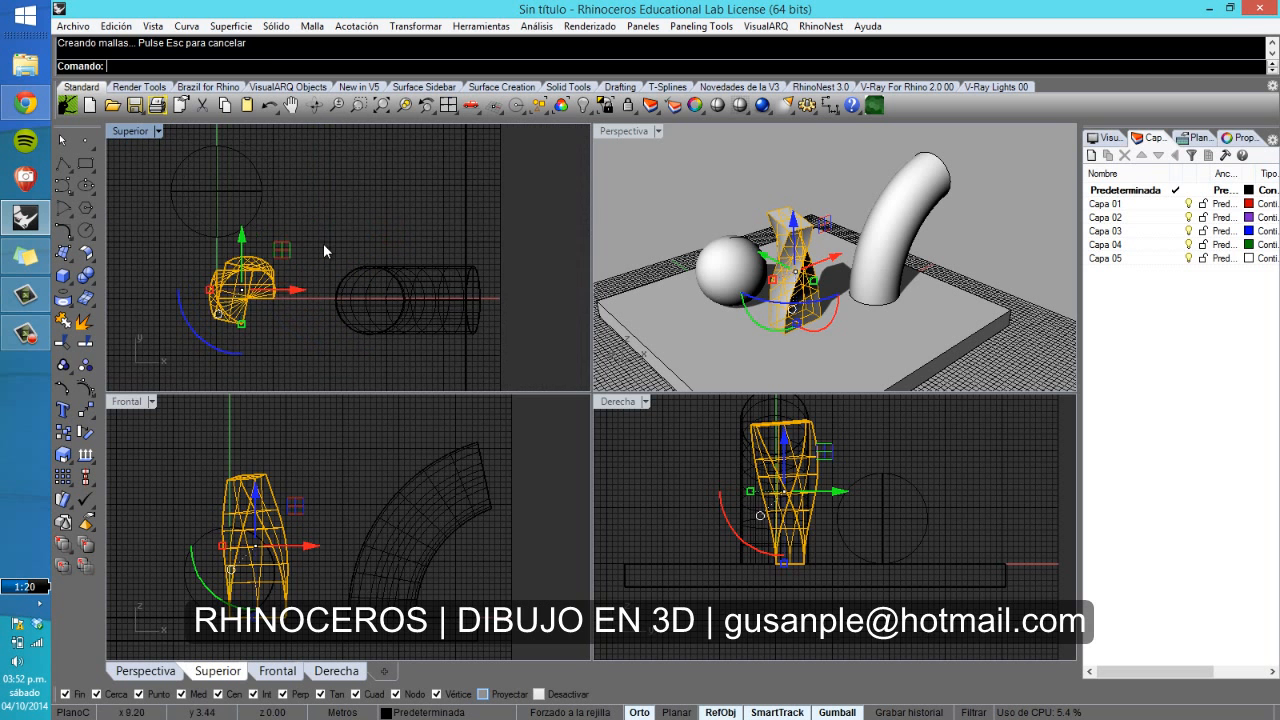
{"action": "left_click", "coordinate": [173, 244]}
{"action": "left_click", "coordinate": [62, 277]}
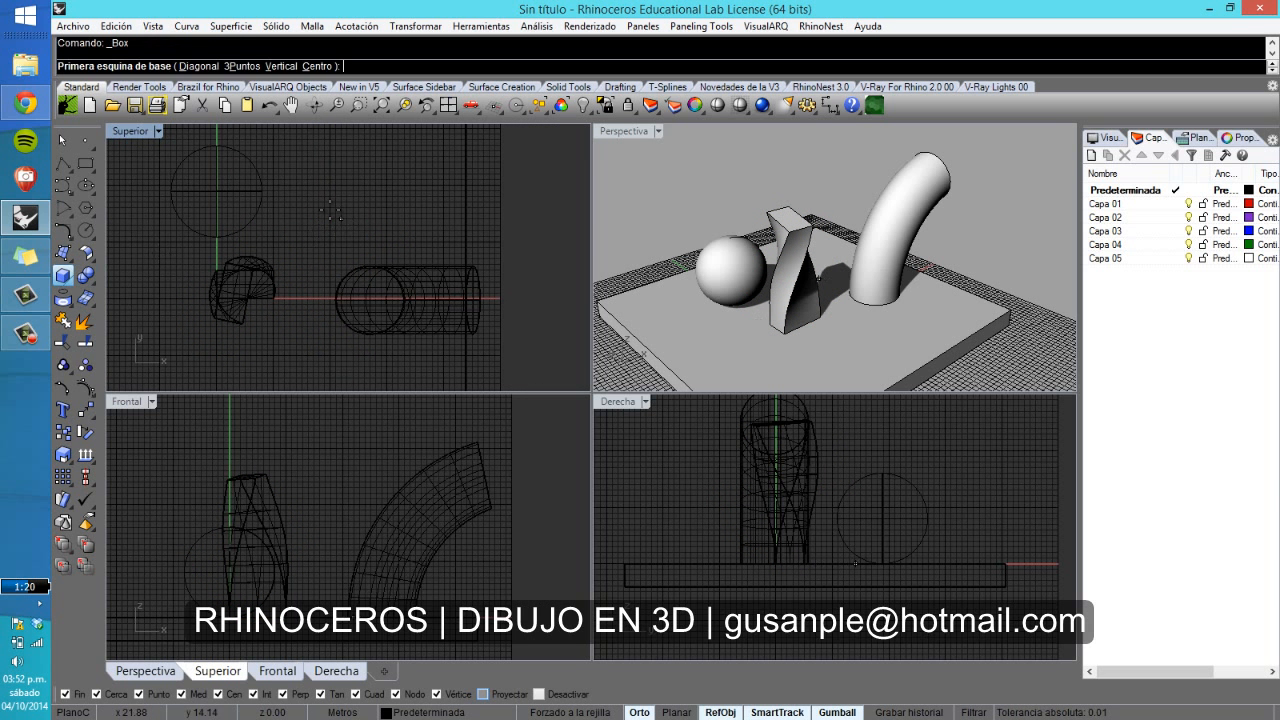
{"action": "left_click", "coordinate": [330, 210]}
{"action": "left_click", "coordinate": [393, 149]}
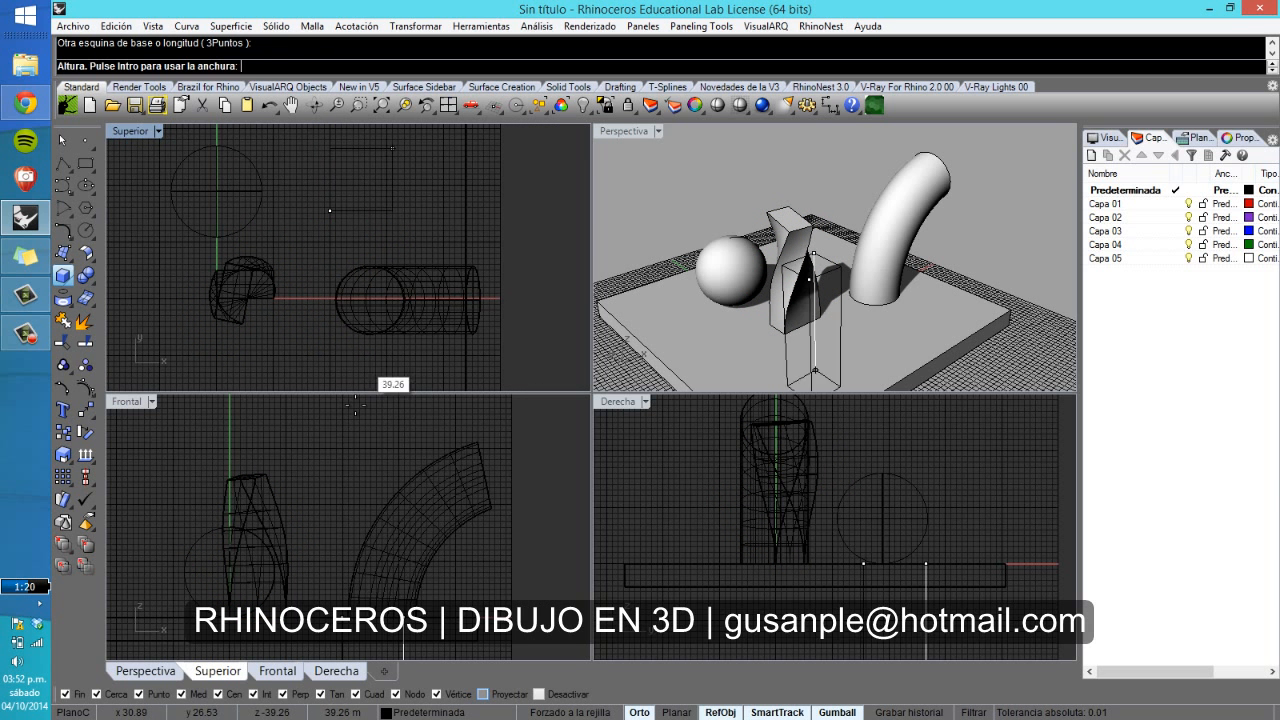
{"action": "right_click_drag", "start_coordinate": [375, 406], "coordinate": [380, 508]}
{"action": "left_click", "coordinate": [372, 481]}
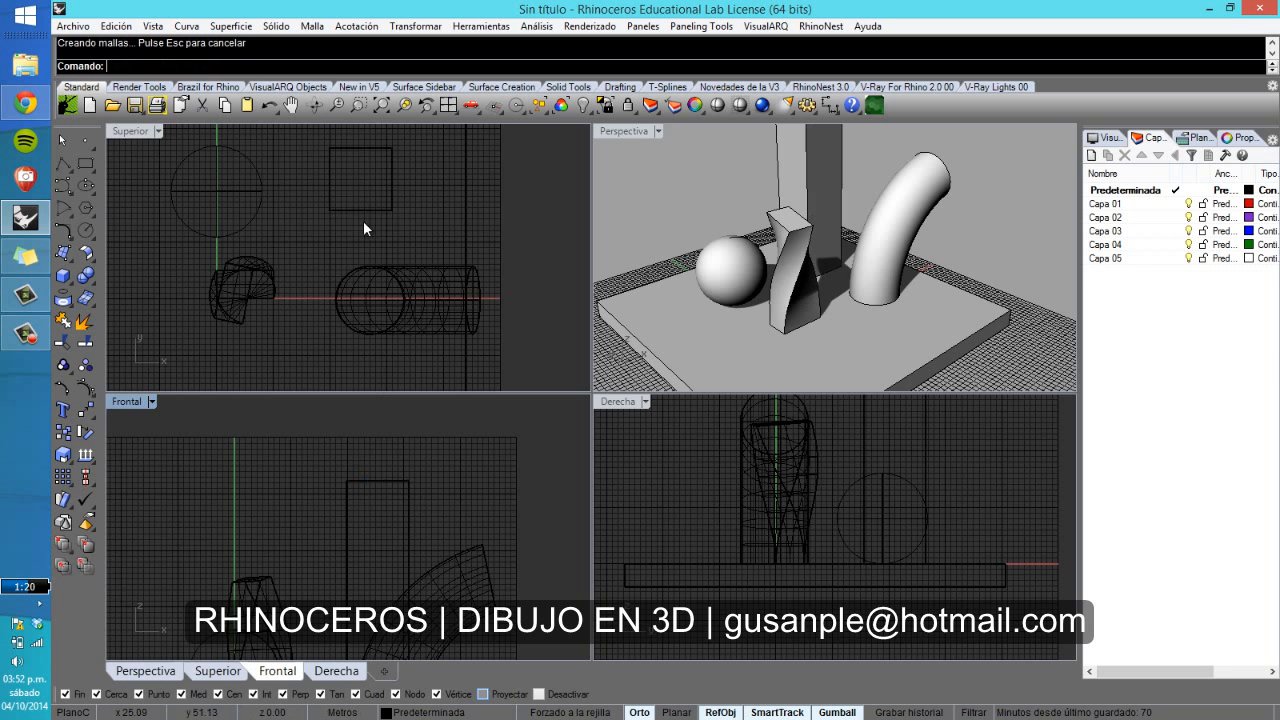
{"action": "right_click", "coordinate": [367, 205]}
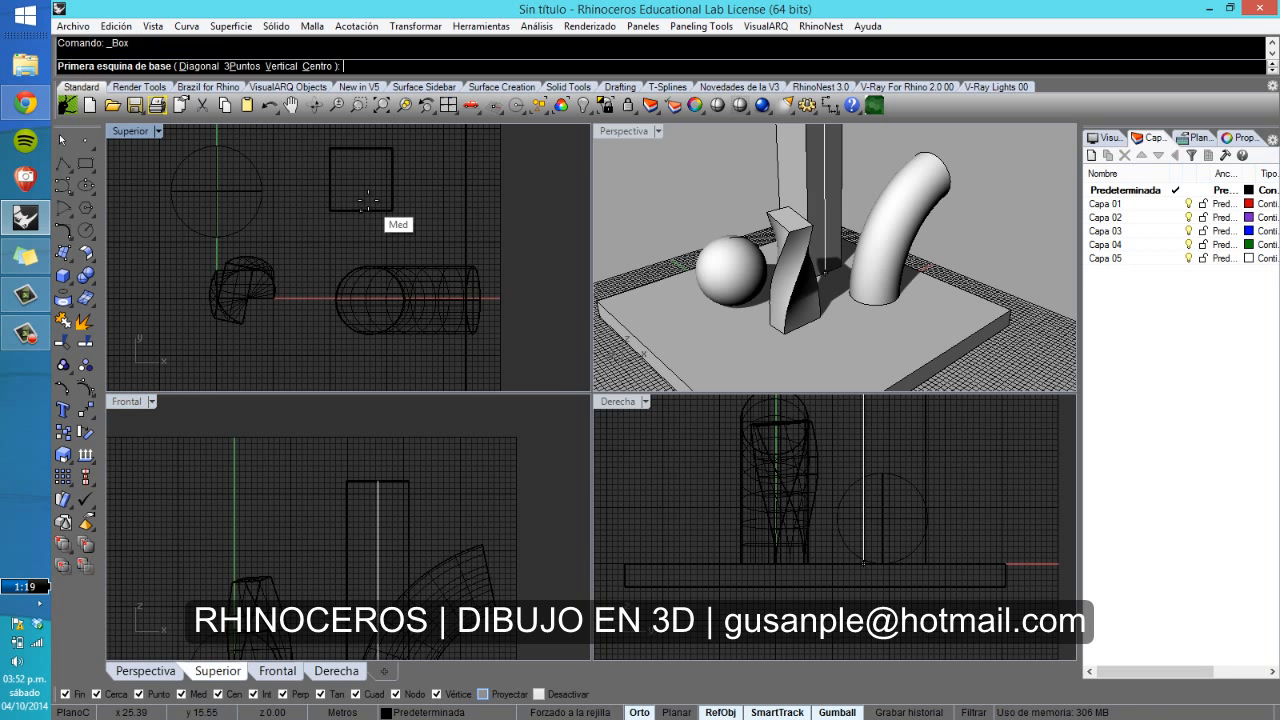
{"action": "key", "text": "Escape"}
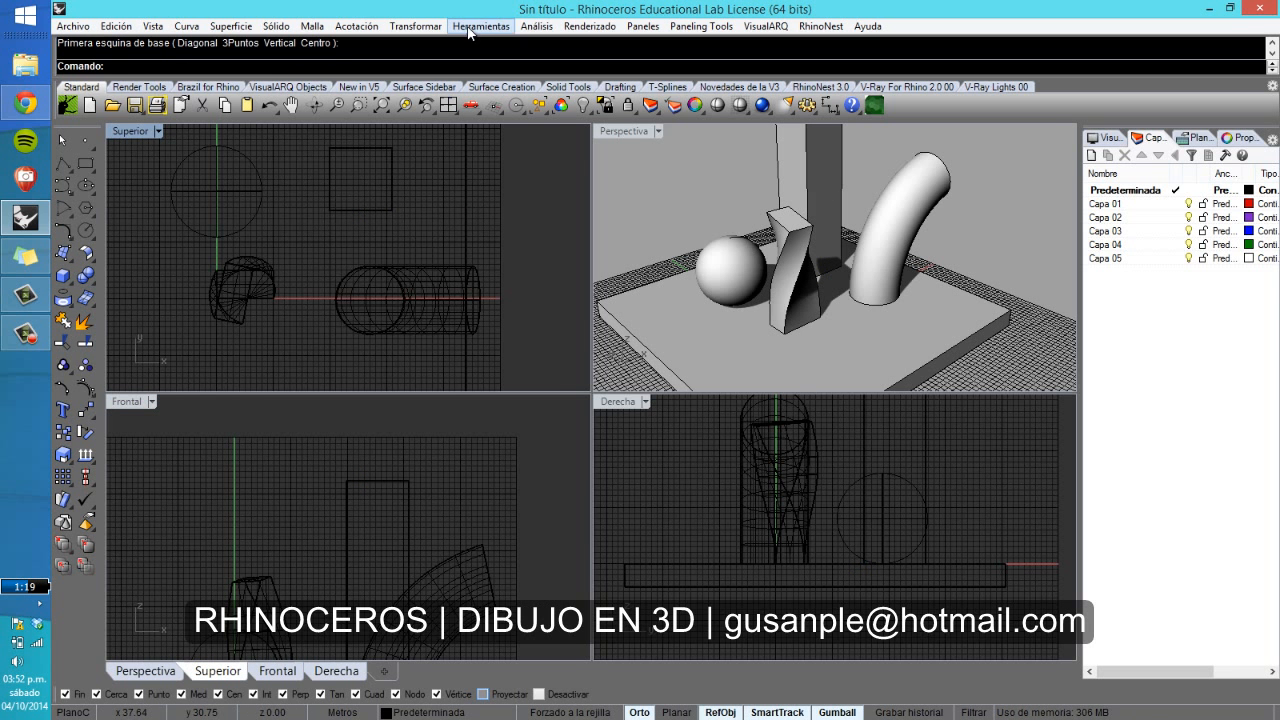
Step: Twist the tall square box around a vertical axis through the centre of its base, setting the final twist angle freehand with Ortho off
{"action": "left_click", "coordinate": [415, 26]}
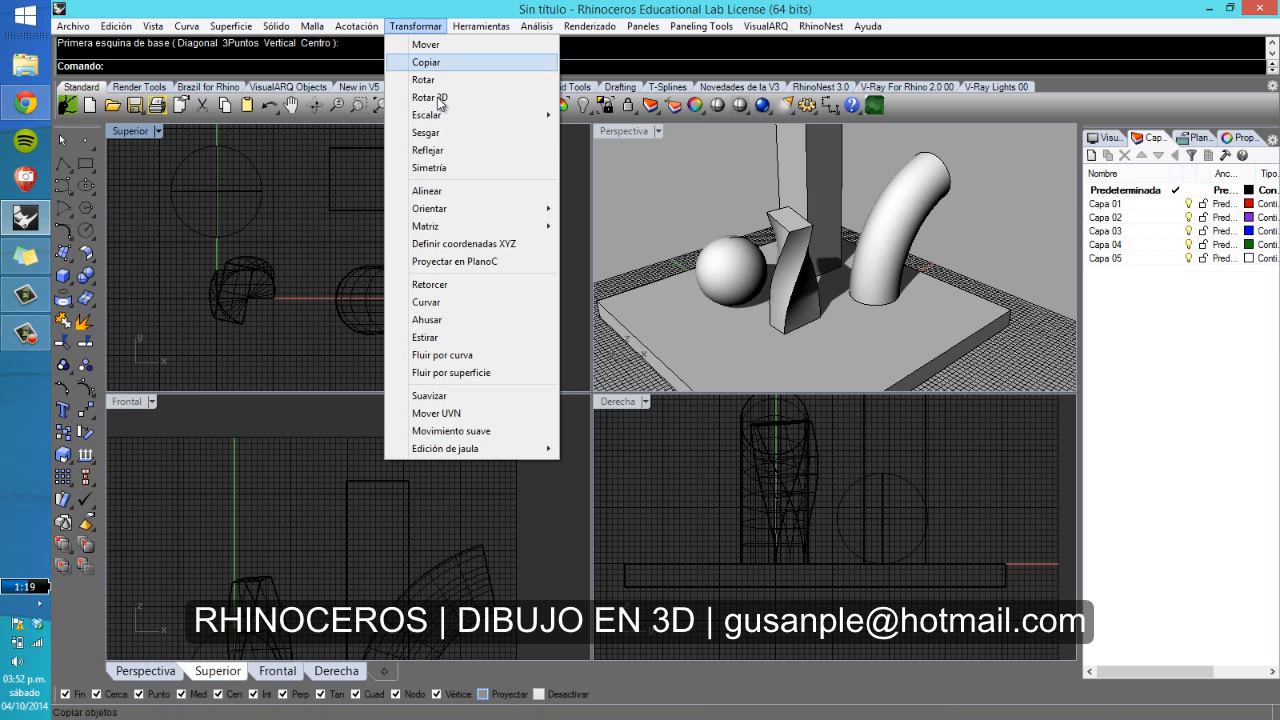
{"action": "left_click", "coordinate": [443, 286]}
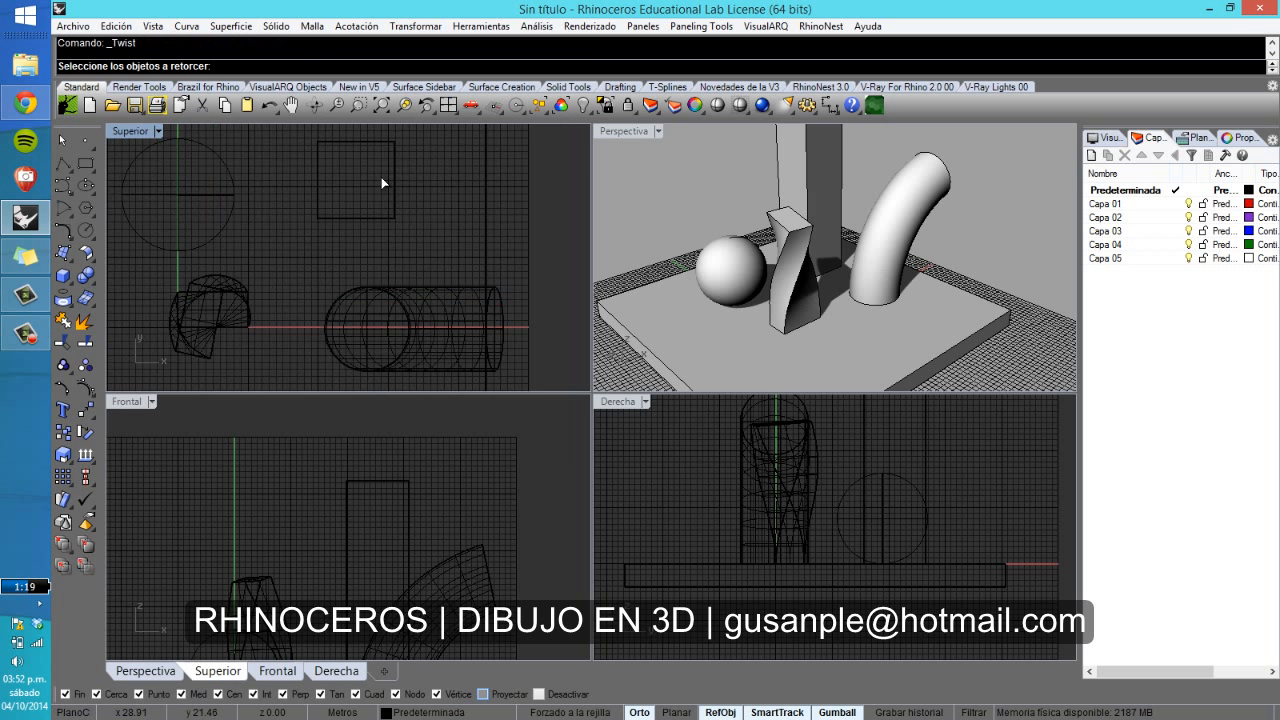
{"action": "right_click_drag", "start_coordinate": [382, 183], "coordinate": [408, 231]}
{"action": "left_click", "coordinate": [402, 228]}
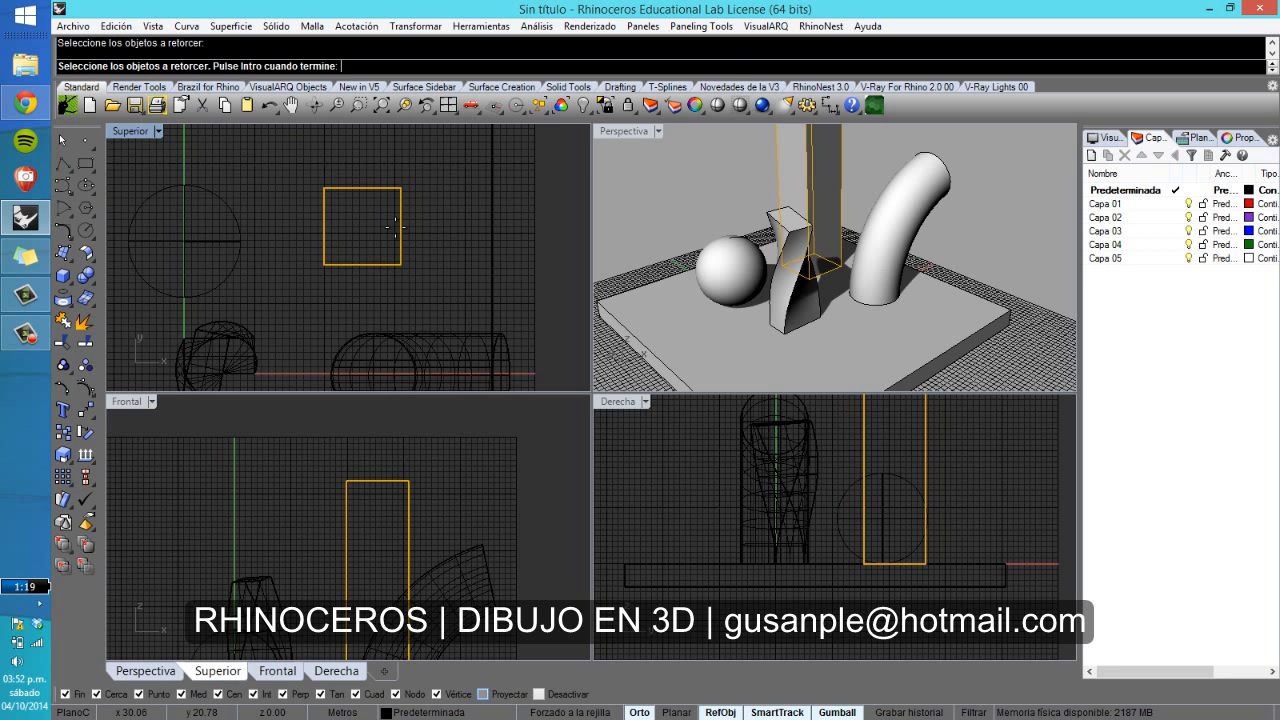
{"action": "key", "text": "Return"}
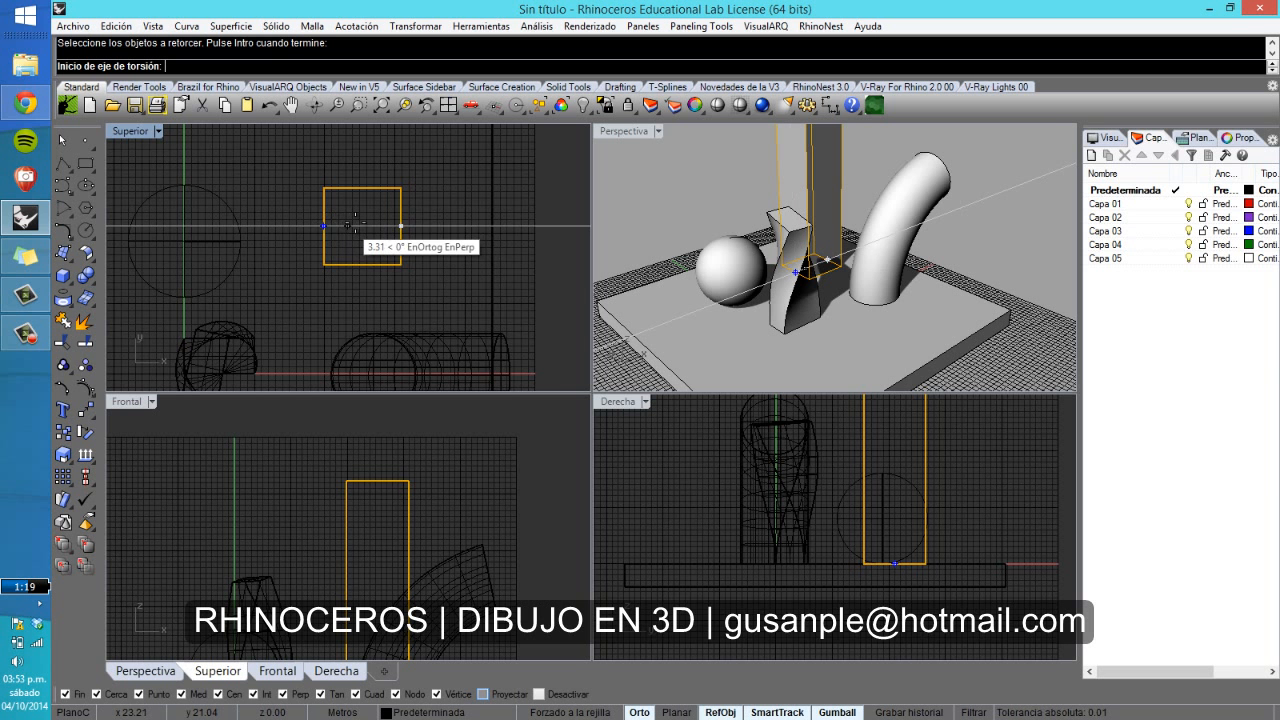
{"action": "left_click", "coordinate": [362, 226]}
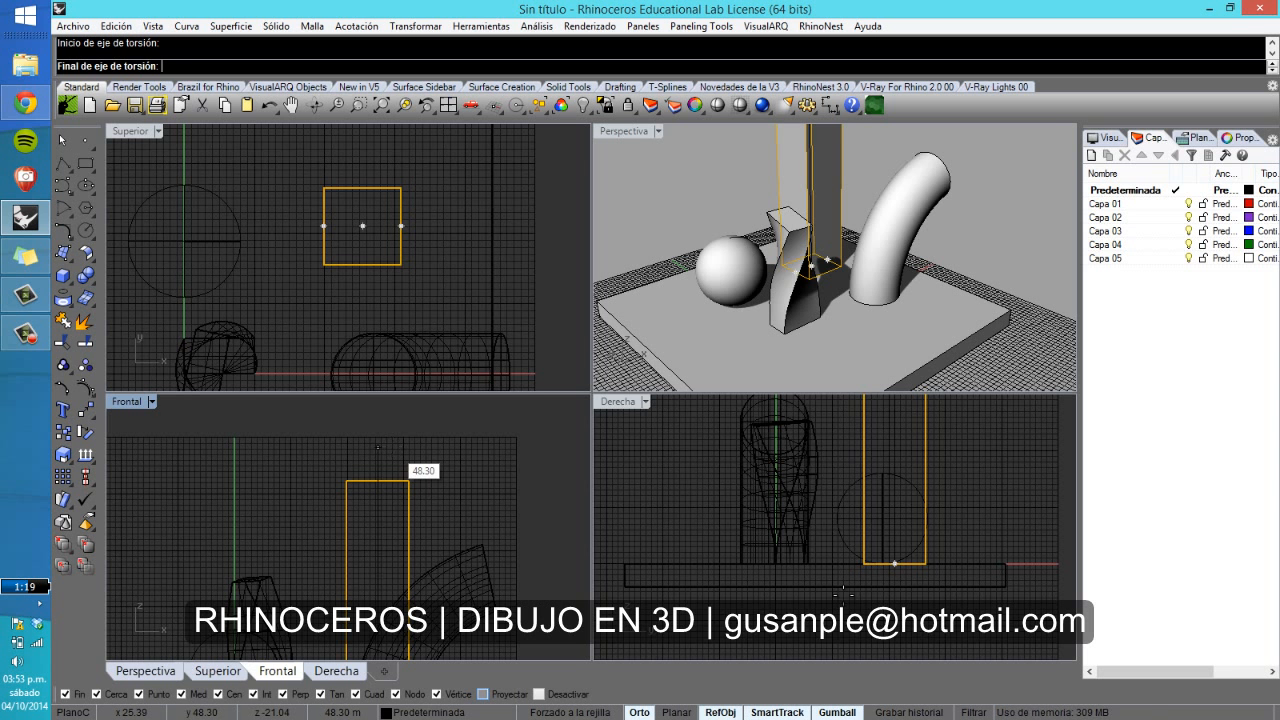
{"action": "scroll", "coordinate": [893, 525], "scroll_direction": "down", "scroll_amount": 3}
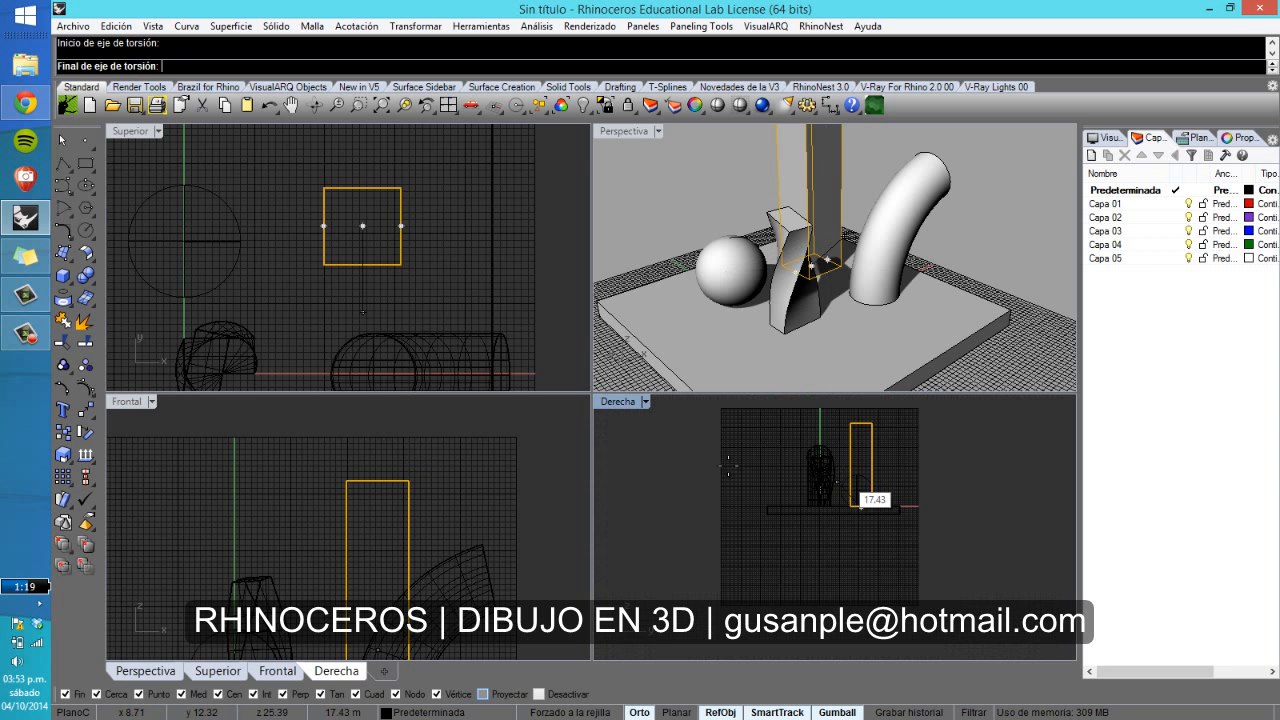
{"action": "left_click", "coordinate": [387, 418]}
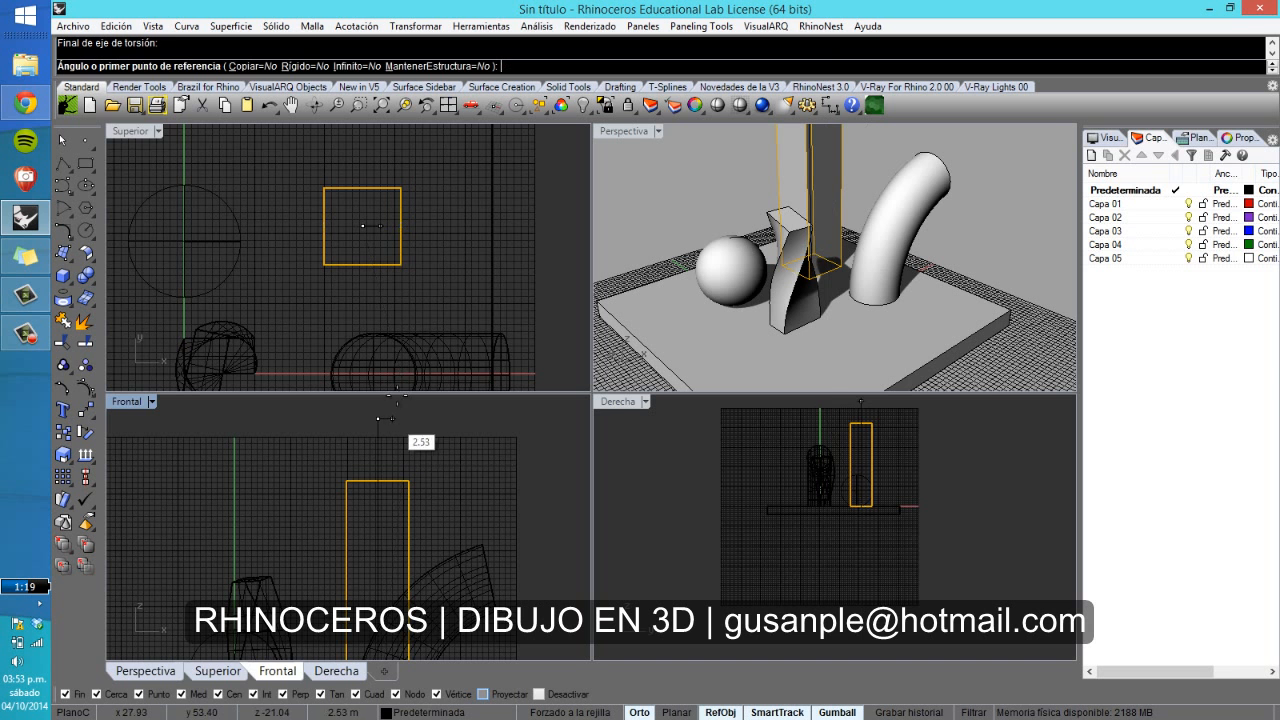
{"action": "left_click", "coordinate": [466, 223]}
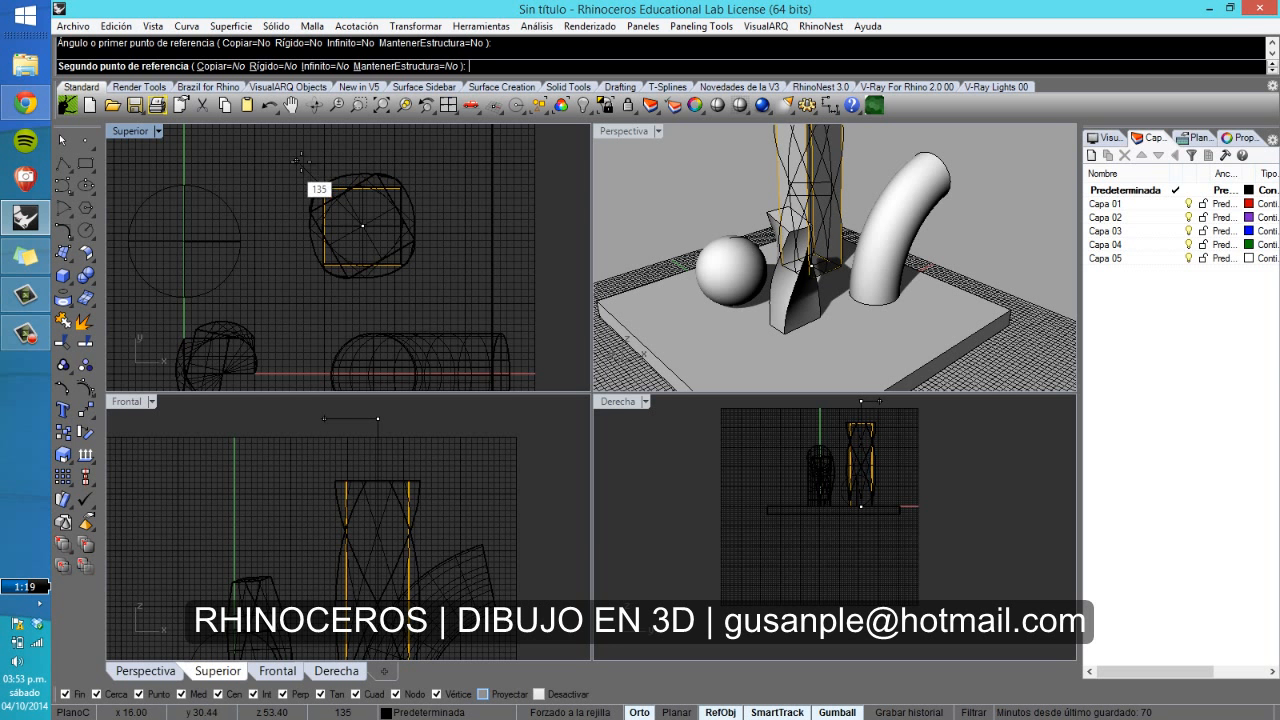
{"action": "key", "text": "F8"}
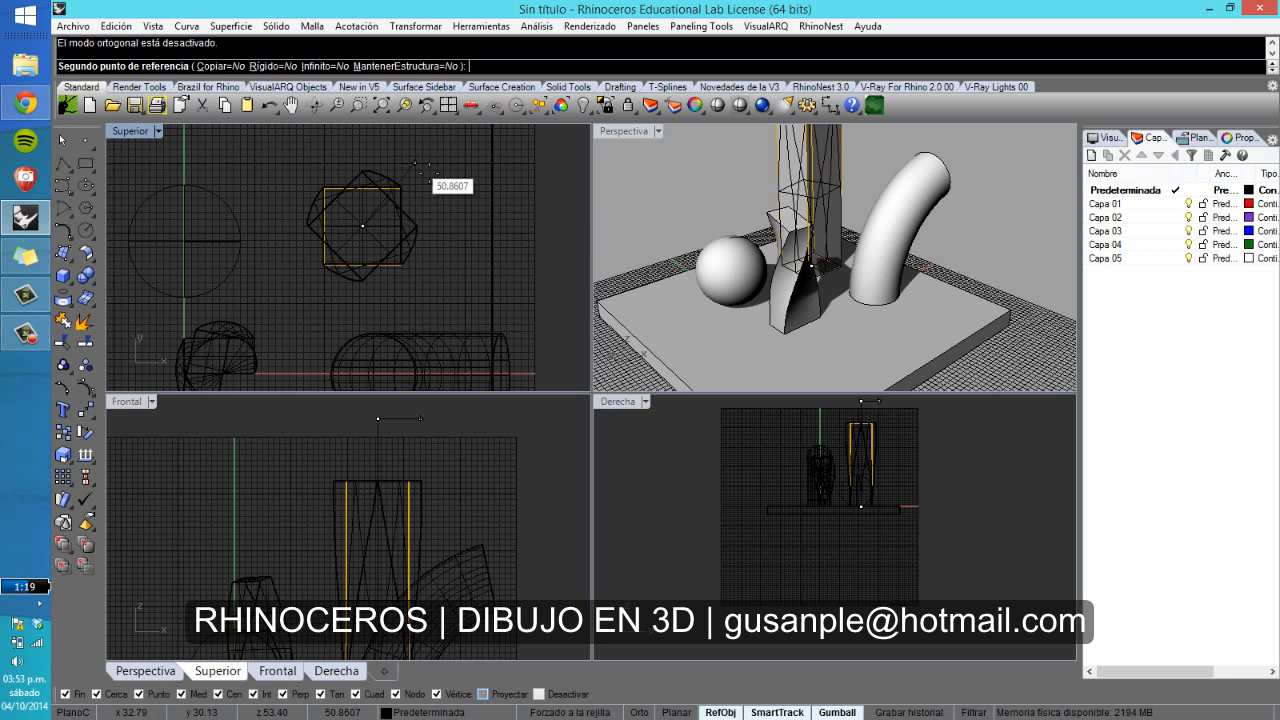
{"action": "left_click", "coordinate": [424, 284]}
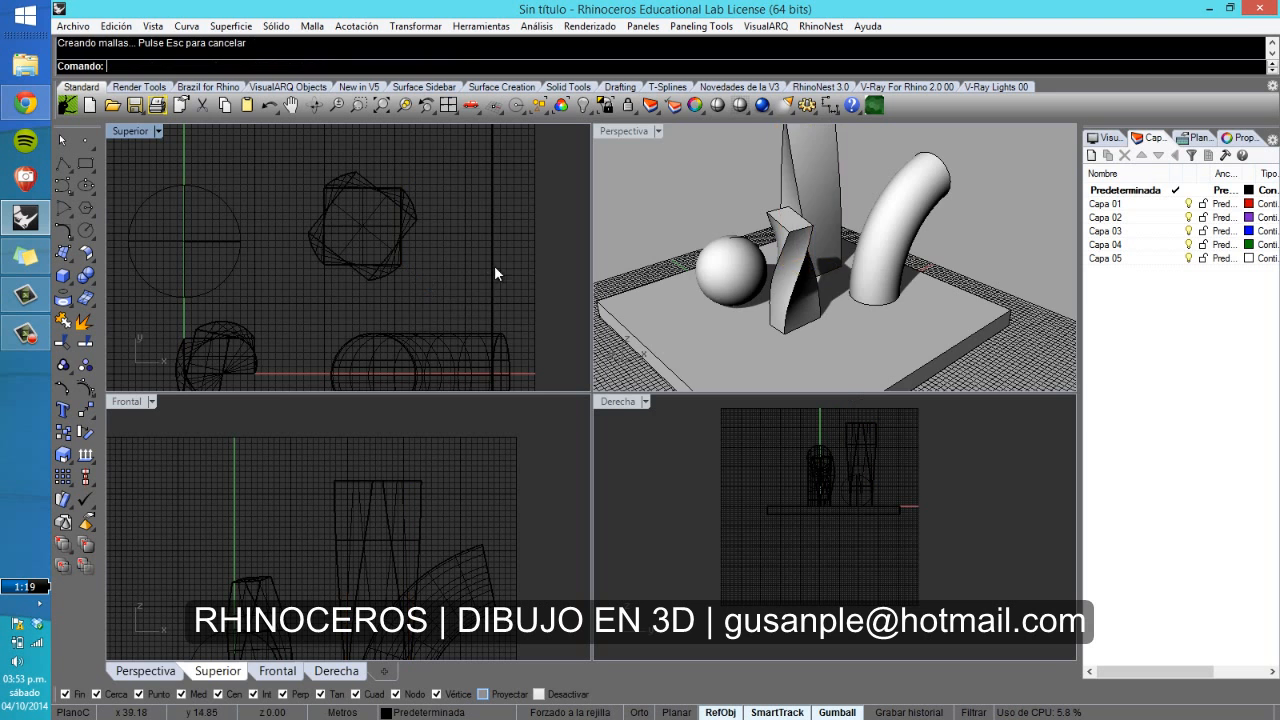
Step: Examine the twisted tall box and the other solids on the slab from several angles in the perspective view
{"action": "scroll", "coordinate": [856, 258], "scroll_direction": "down", "scroll_amount": 3}
{"action": "right_click_drag", "start_coordinate": [840, 190], "coordinate": [748, 269]}
{"action": "scroll", "coordinate": [775, 282], "scroll_direction": "up", "scroll_amount": 3}
{"action": "scroll", "coordinate": [760, 275], "scroll_direction": "up", "scroll_amount": 4}
{"action": "right_click_drag", "start_coordinate": [870, 288], "coordinate": [890, 287]}
{"action": "scroll", "coordinate": [816, 279], "scroll_direction": "down", "scroll_amount": 7}
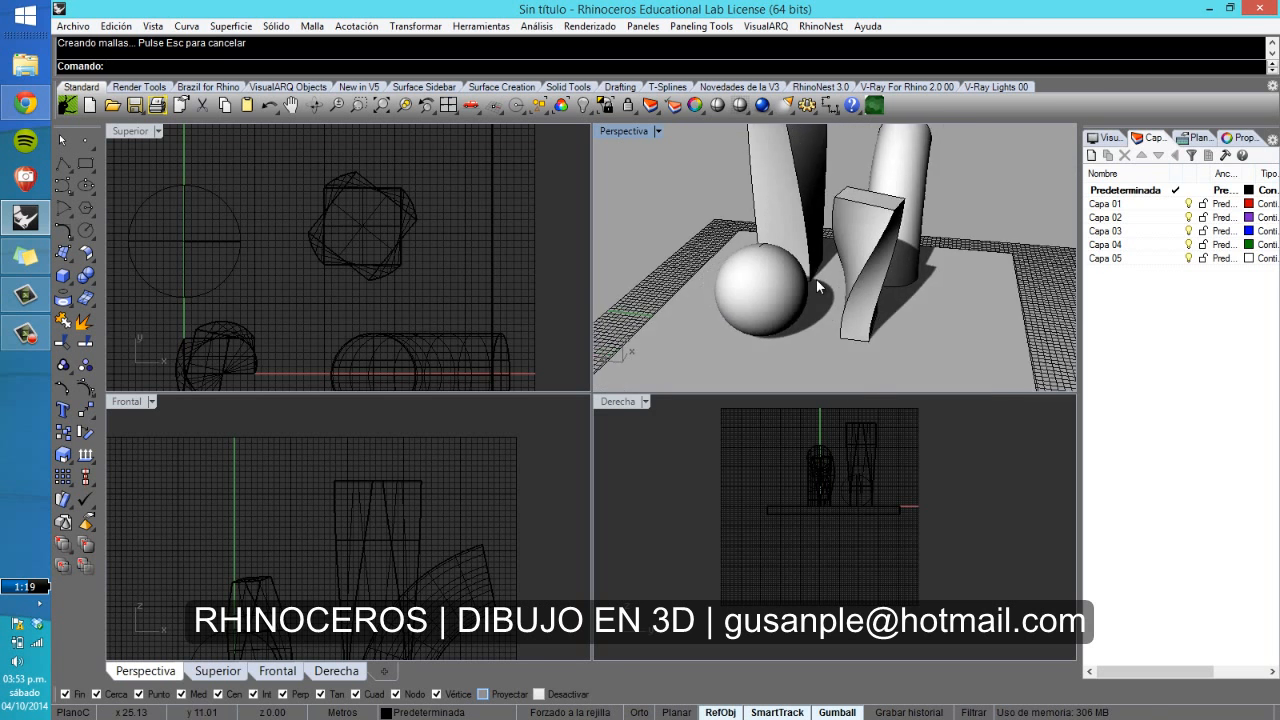
{"action": "right_click_drag", "start_coordinate": [798, 281], "coordinate": [912, 291]}
{"action": "scroll", "coordinate": [832, 300], "scroll_direction": "up", "scroll_amount": 3}
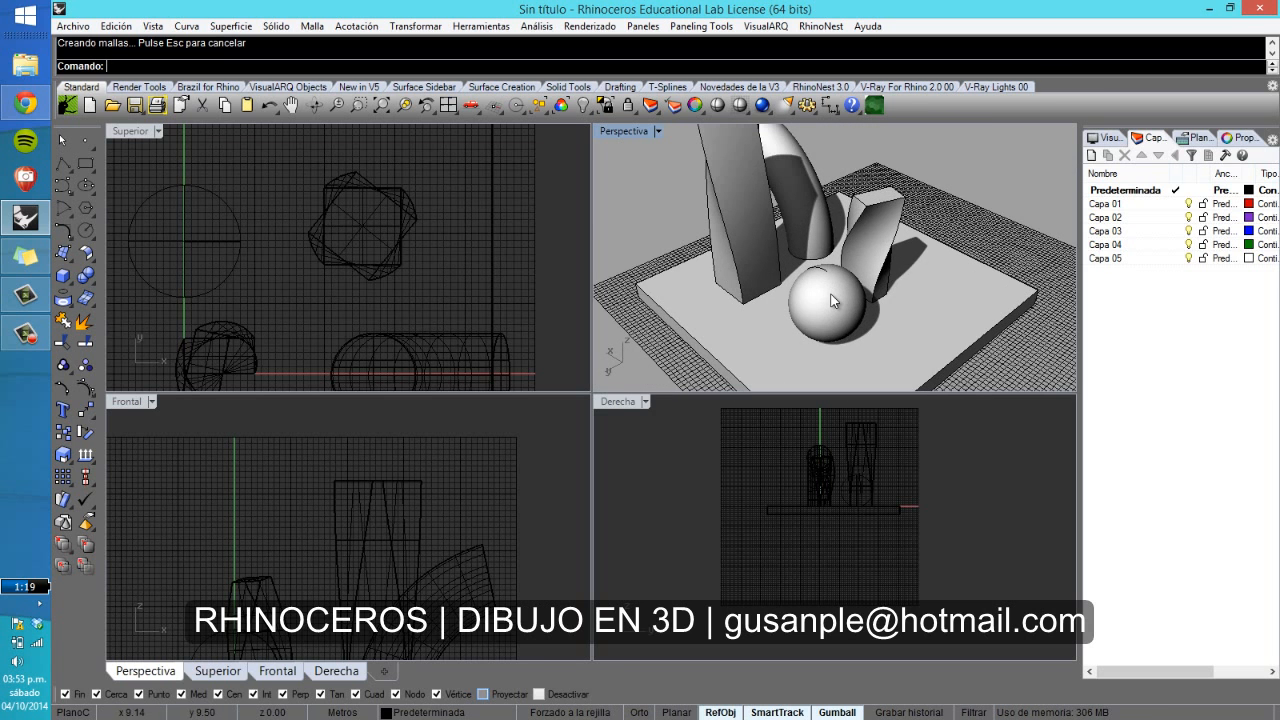
Step: Flatten the sphere vertically with the gumball to slightly more than half its height
{"action": "left_click", "coordinate": [820, 311]}
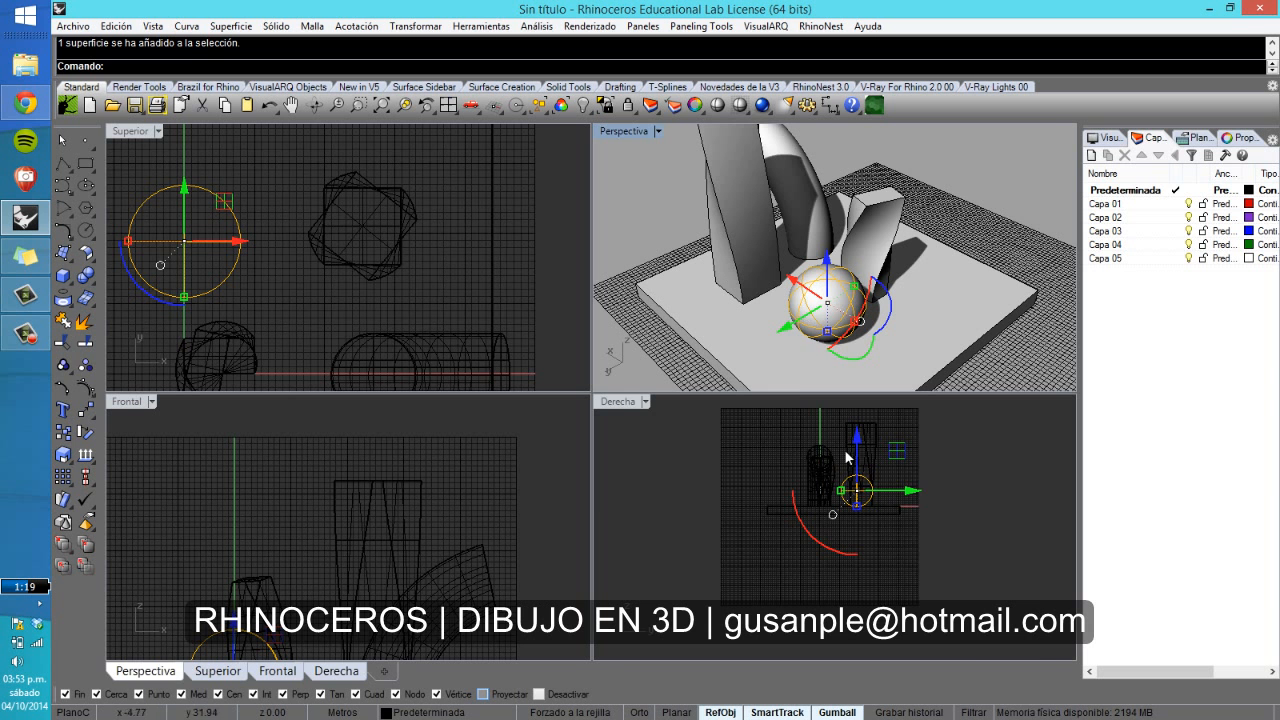
{"action": "scroll", "coordinate": [836, 540], "scroll_direction": "up", "scroll_amount": 3}
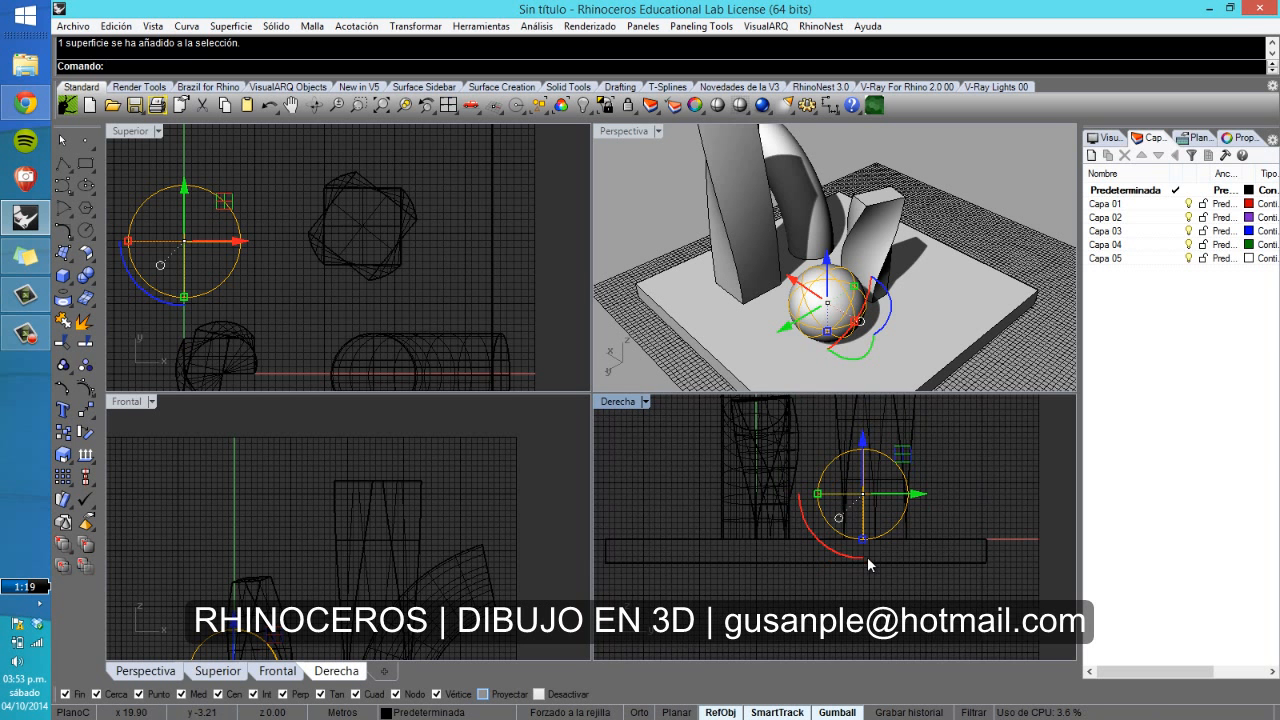
{"action": "right_click_drag", "start_coordinate": [854, 590], "coordinate": [856, 613]}
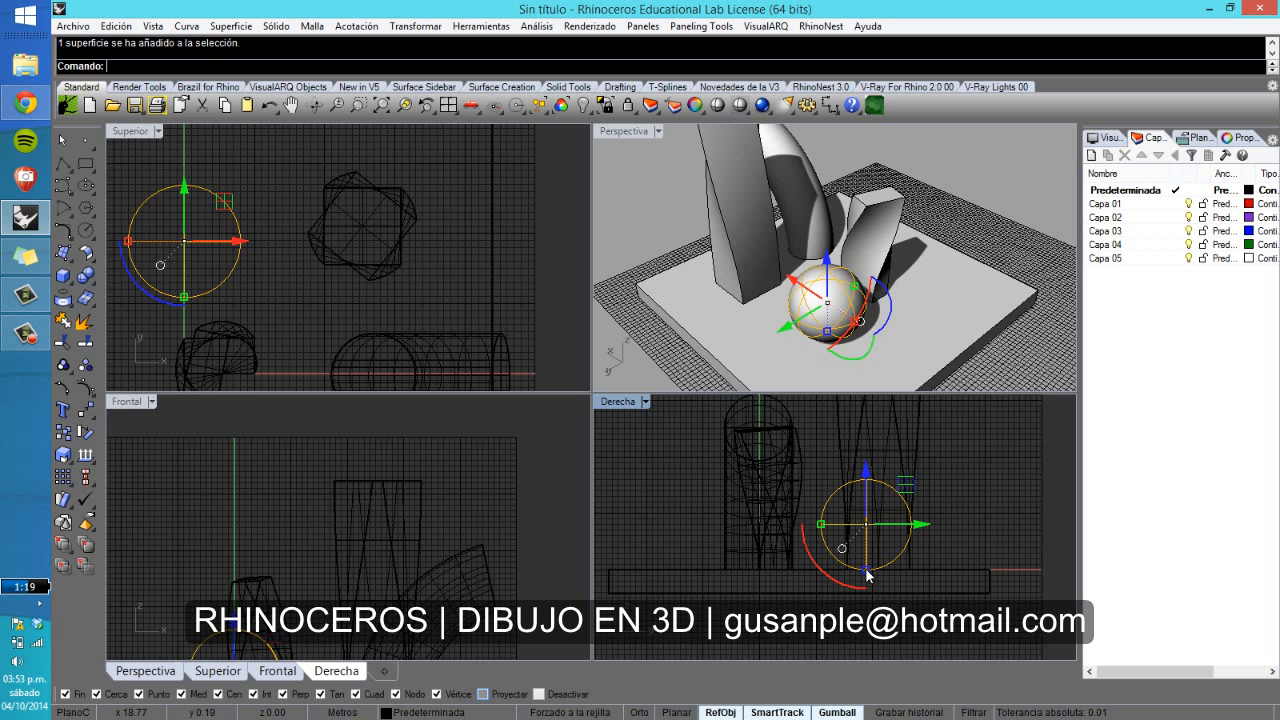
{"action": "mouse_move", "coordinate": [867, 576]}
{"action": "left_mouse_down"}
{"action": "mouse_move", "coordinate": [866, 540]}
{"action": "mouse_move", "coordinate": [870, 565]}
{"action": "mouse_move", "coordinate": [875, 556]}
{"action": "left_mouse_up"}
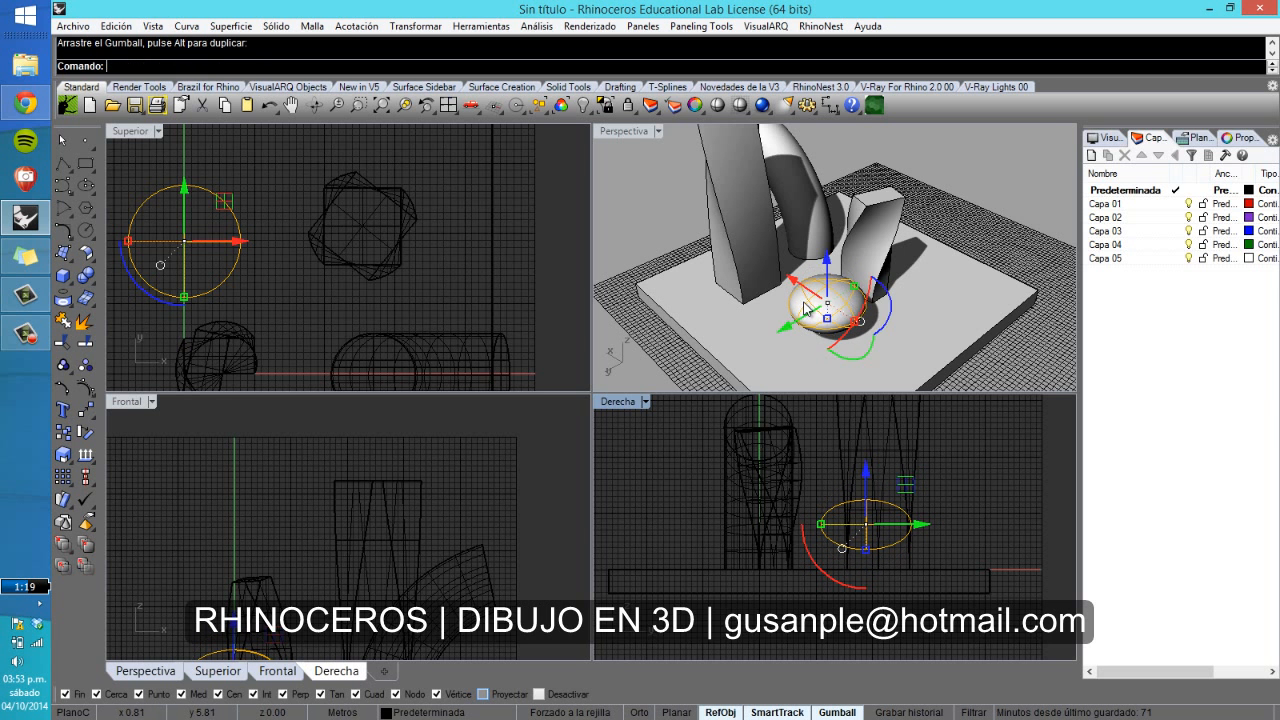
Step: Stretch the flattened sphere along the X axis with the gumball, making it about a third wider
{"action": "scroll", "coordinate": [812, 314], "scroll_direction": "up", "scroll_amount": 5}
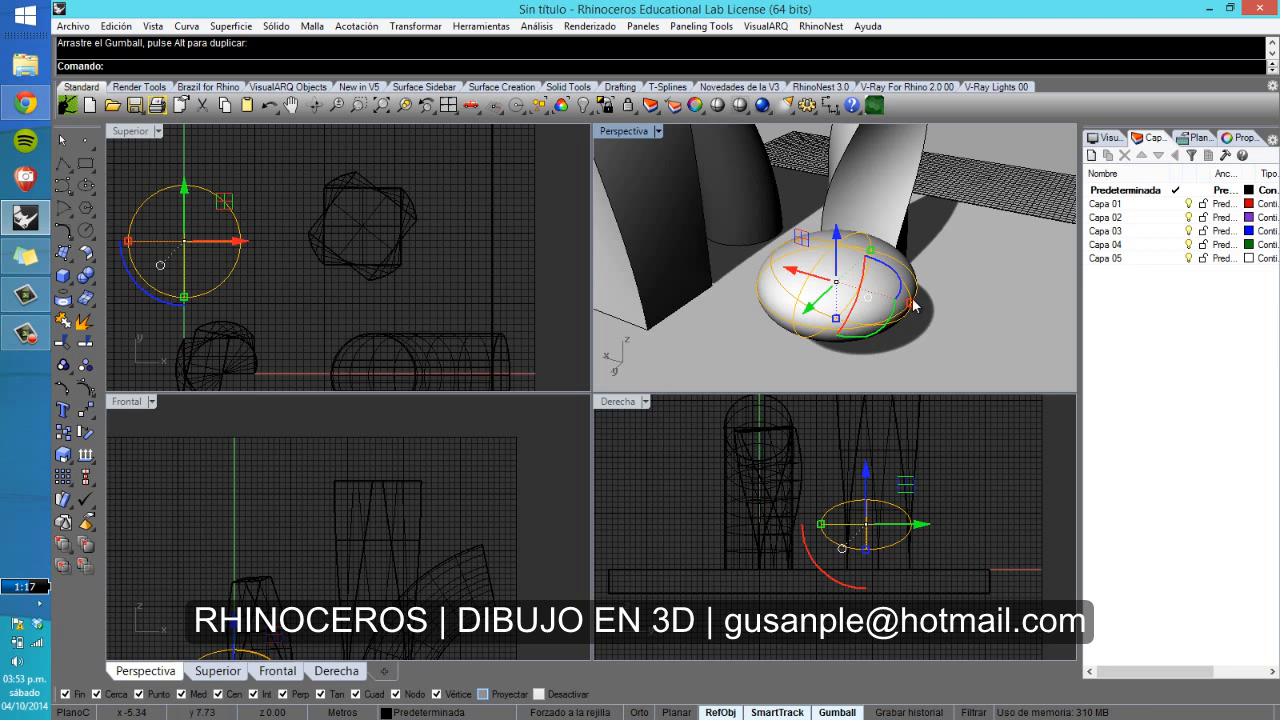
{"action": "left_click_drag", "start_coordinate": [911, 307], "coordinate": [943, 317]}
{"action": "scroll", "coordinate": [928, 300], "scroll_direction": "down", "scroll_amount": 5}
{"action": "right_click_drag", "start_coordinate": [877, 275], "coordinate": [1030, 212]}
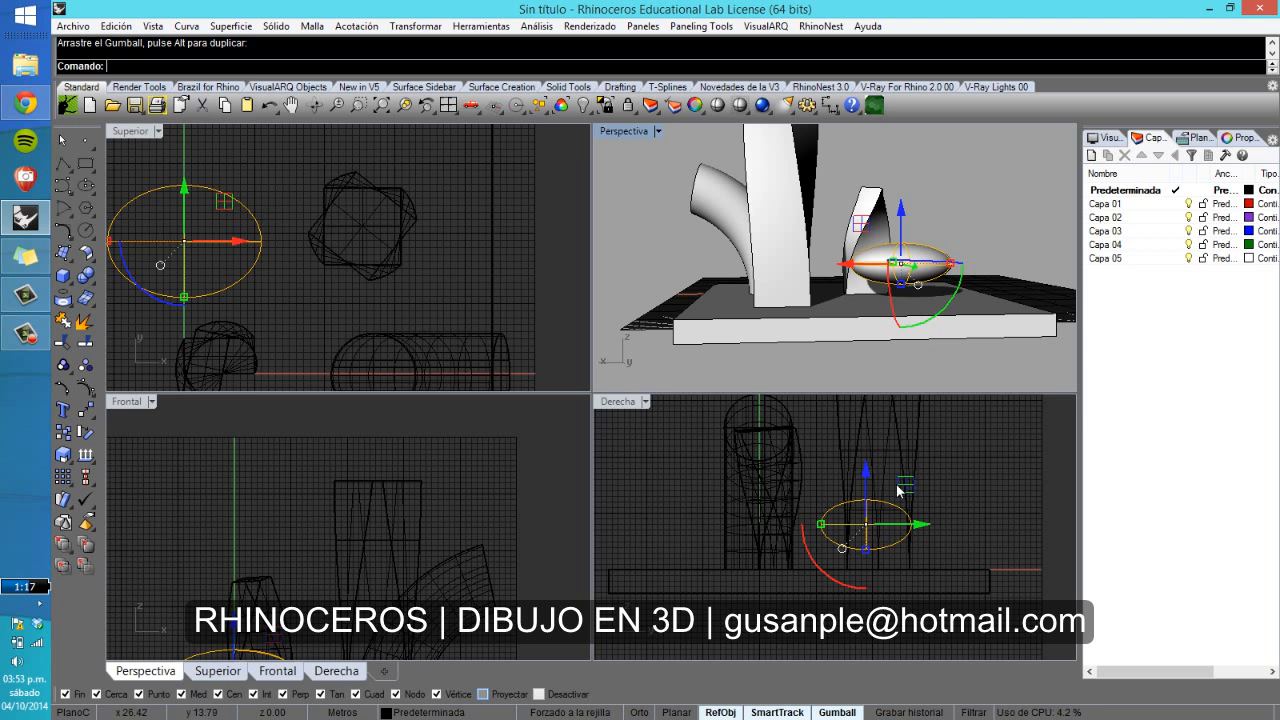
Step: Lower the ellipsoid vertically onto the slab and stretch it along the Y axis with the gumball
{"action": "scroll", "coordinate": [870, 478], "scroll_direction": "up", "scroll_amount": 4}
{"action": "left_click_drag", "start_coordinate": [873, 530], "coordinate": [873, 572]}
{"action": "right_click_drag", "start_coordinate": [1002, 203], "coordinate": [995, 234]}
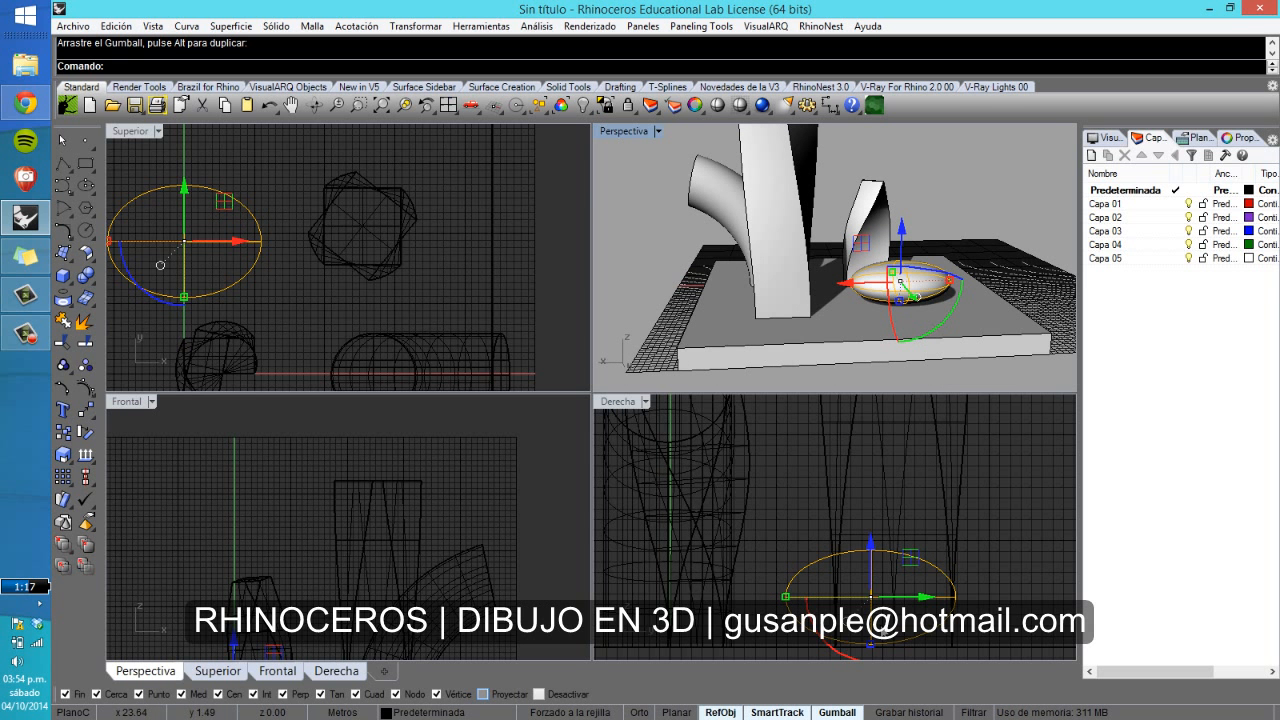
{"action": "left_click_drag", "start_coordinate": [784, 601], "coordinate": [933, 601]}
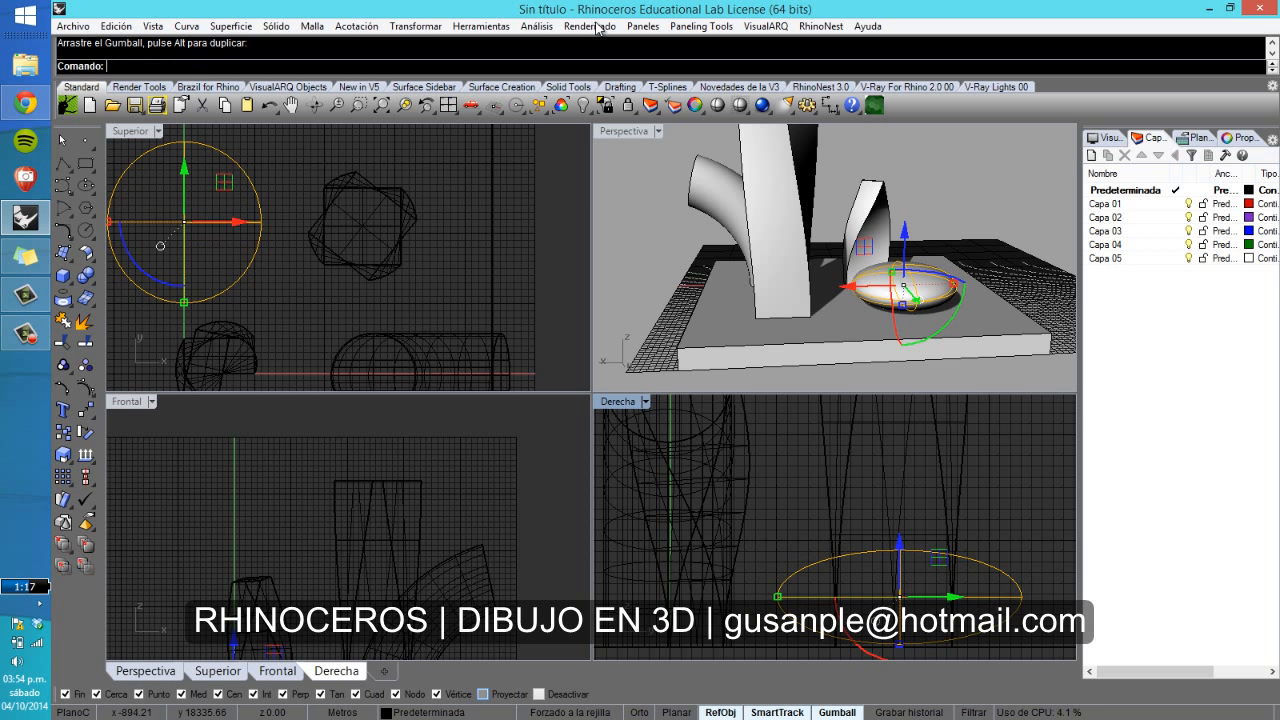
Step: Bend the ellipsoid upward using a horizontal spine about 27.7 m long from its edge nearest the cylinder past its far edge, and deselect it
{"action": "left_click", "coordinate": [408, 28]}
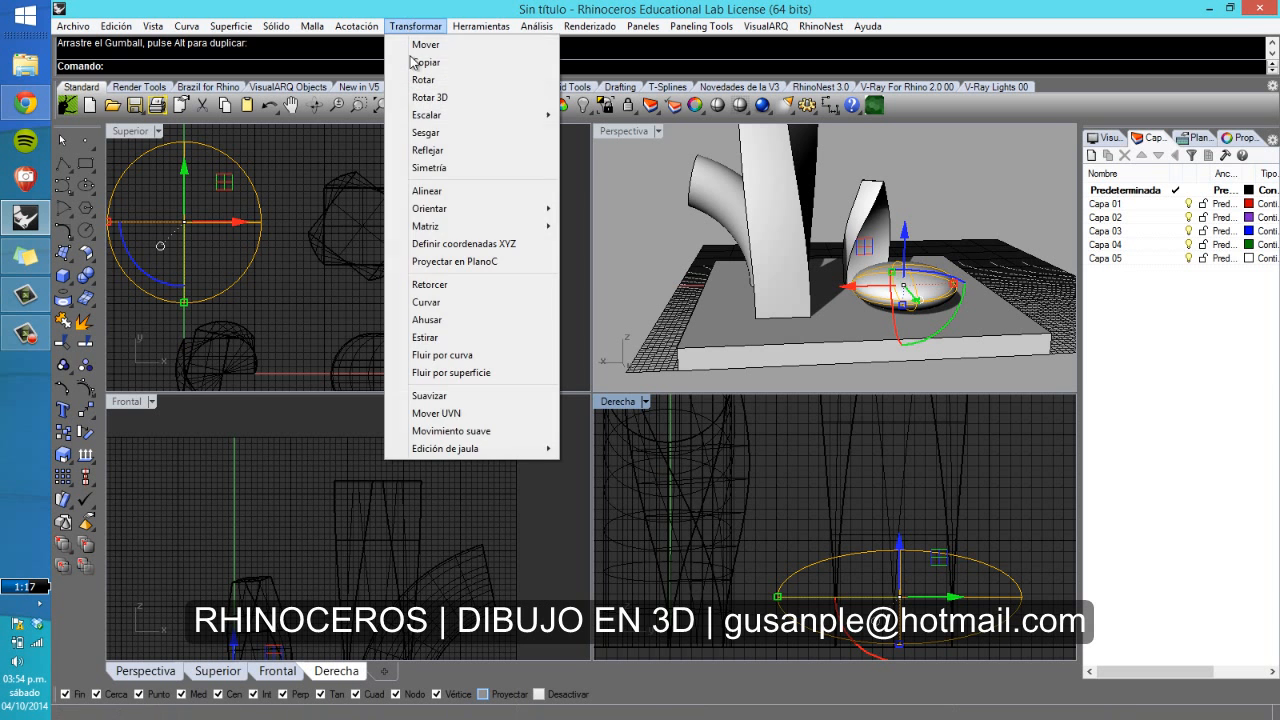
{"action": "left_click", "coordinate": [440, 302]}
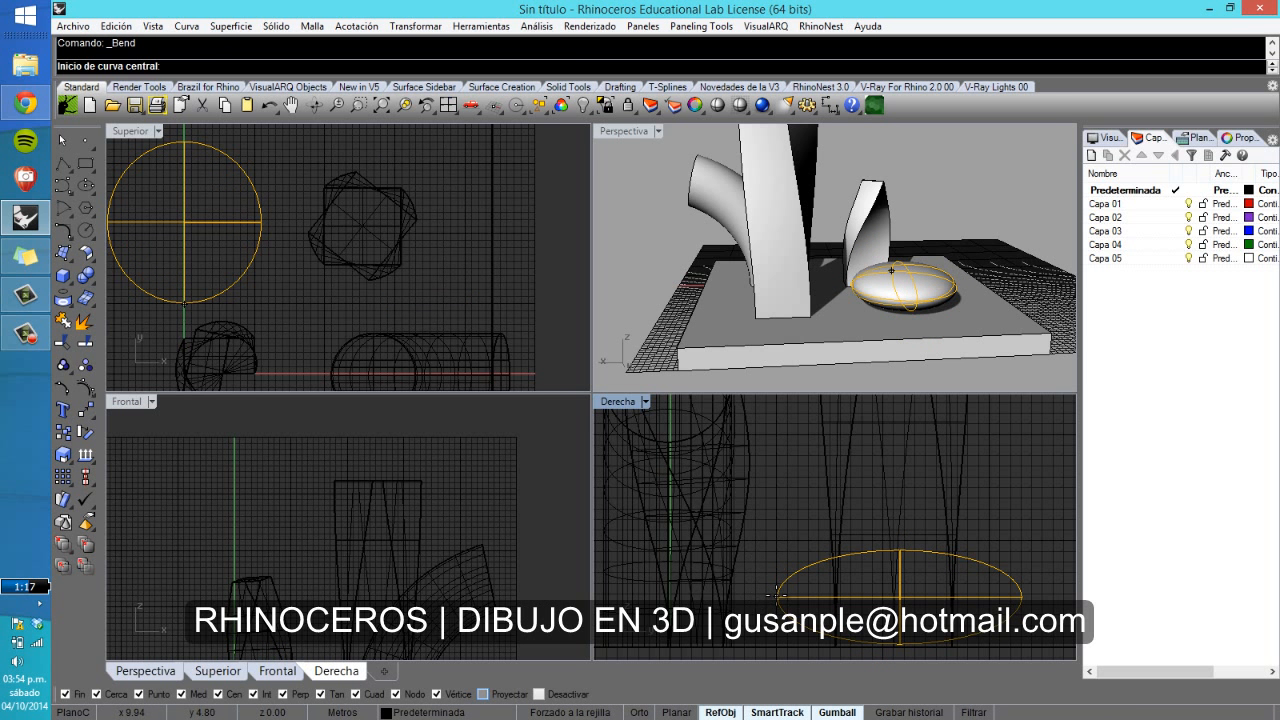
{"action": "left_click", "coordinate": [778, 595]}
{"action": "right_click_drag", "start_coordinate": [1060, 622], "coordinate": [960, 618]}
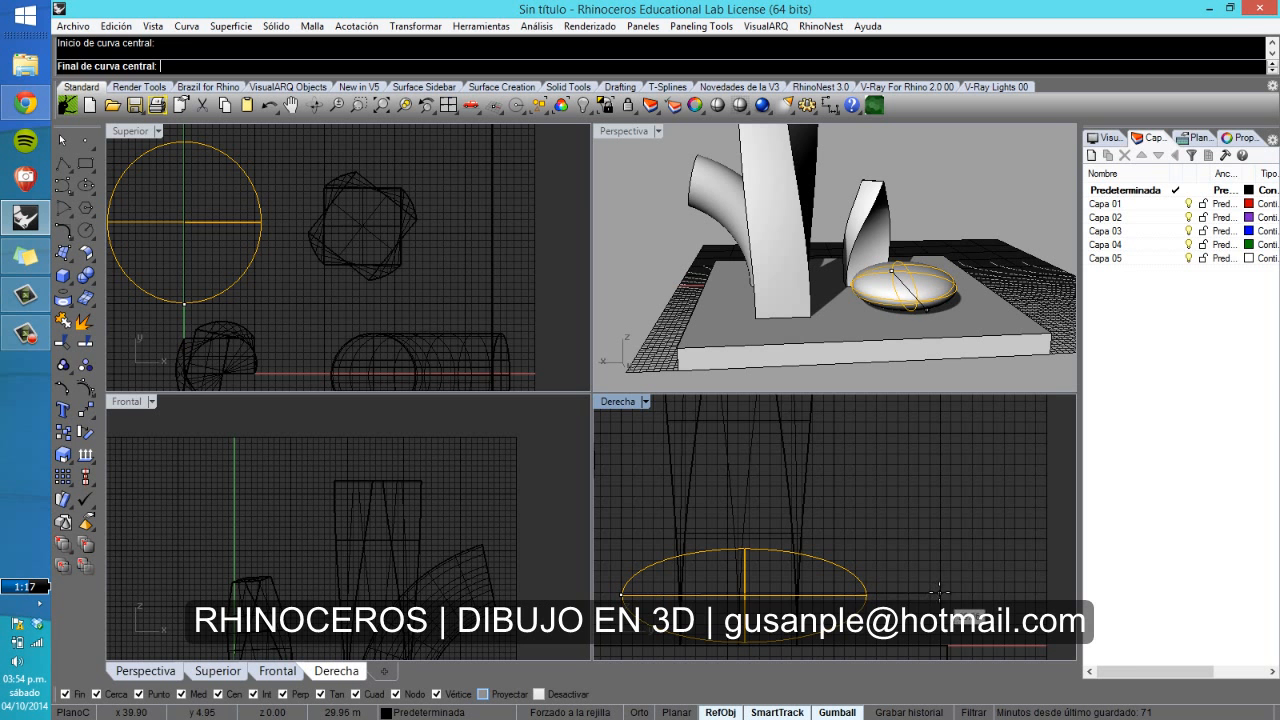
{"action": "key", "text": "F8"}
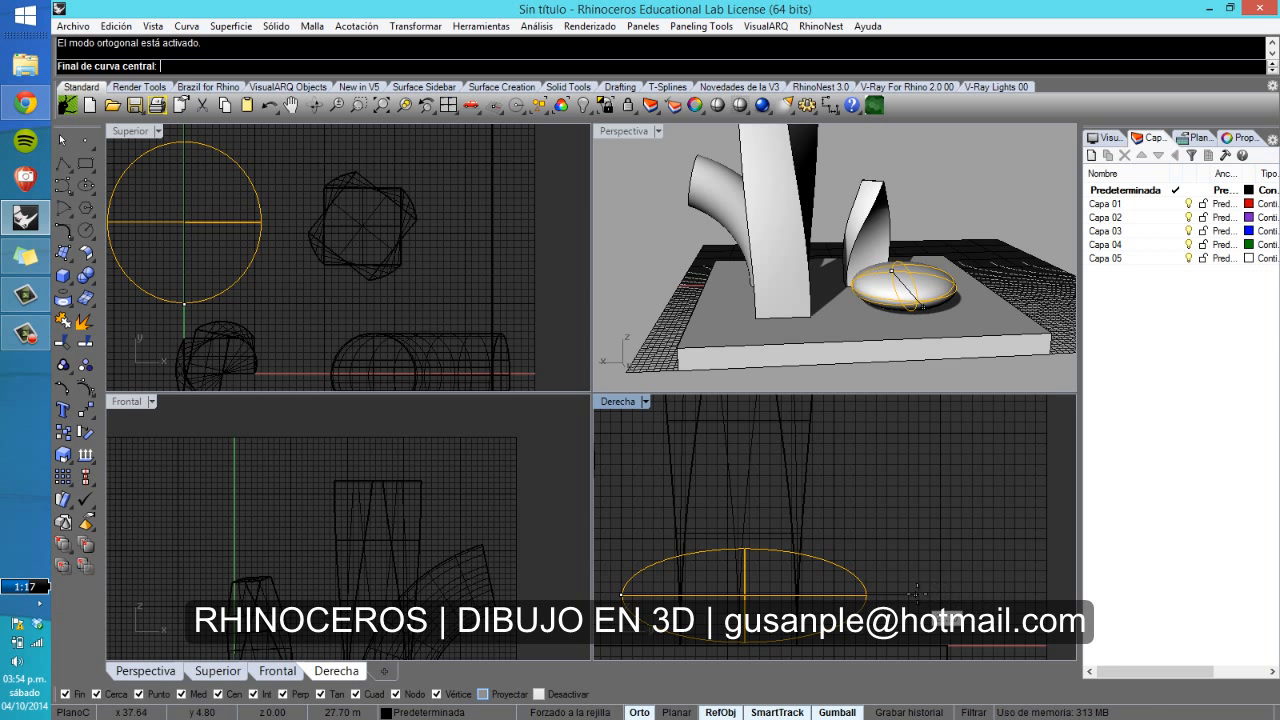
{"action": "left_click", "coordinate": [916, 594]}
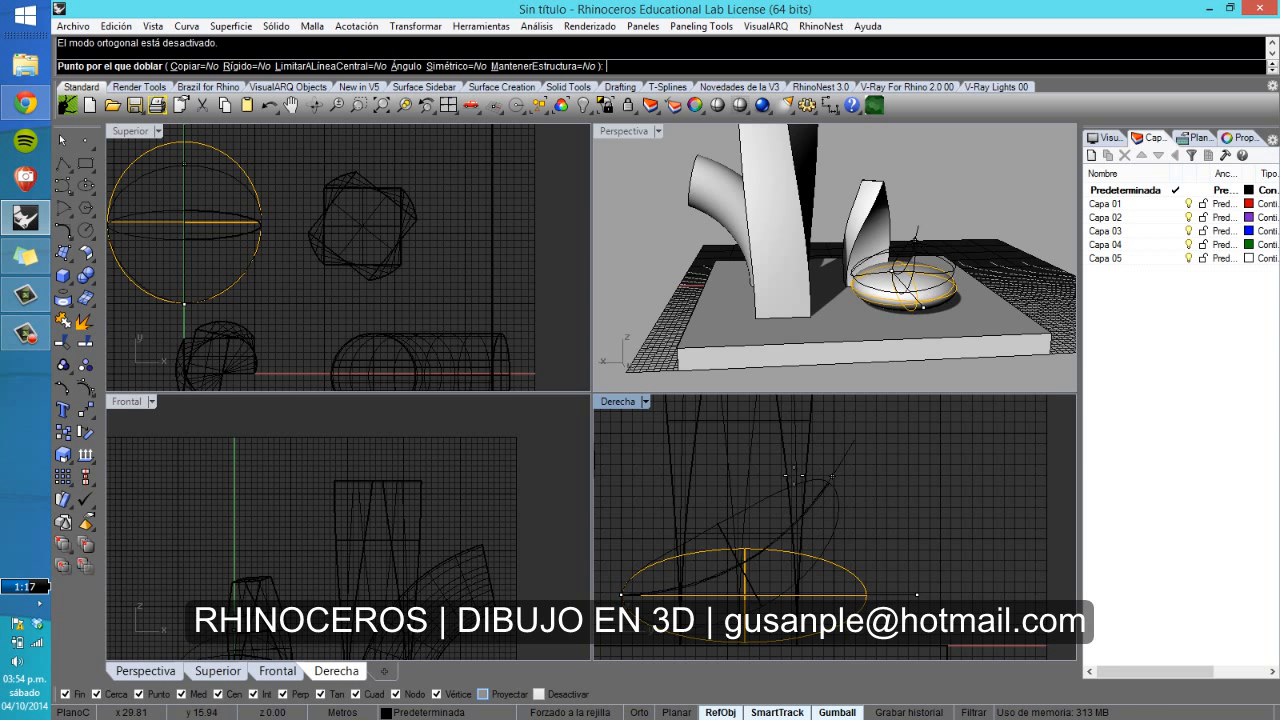
{"action": "scroll", "coordinate": [742, 485], "scroll_direction": "up", "scroll_amount": 4}
{"action": "right_click_drag", "start_coordinate": [742, 485], "coordinate": [1001, 540]}
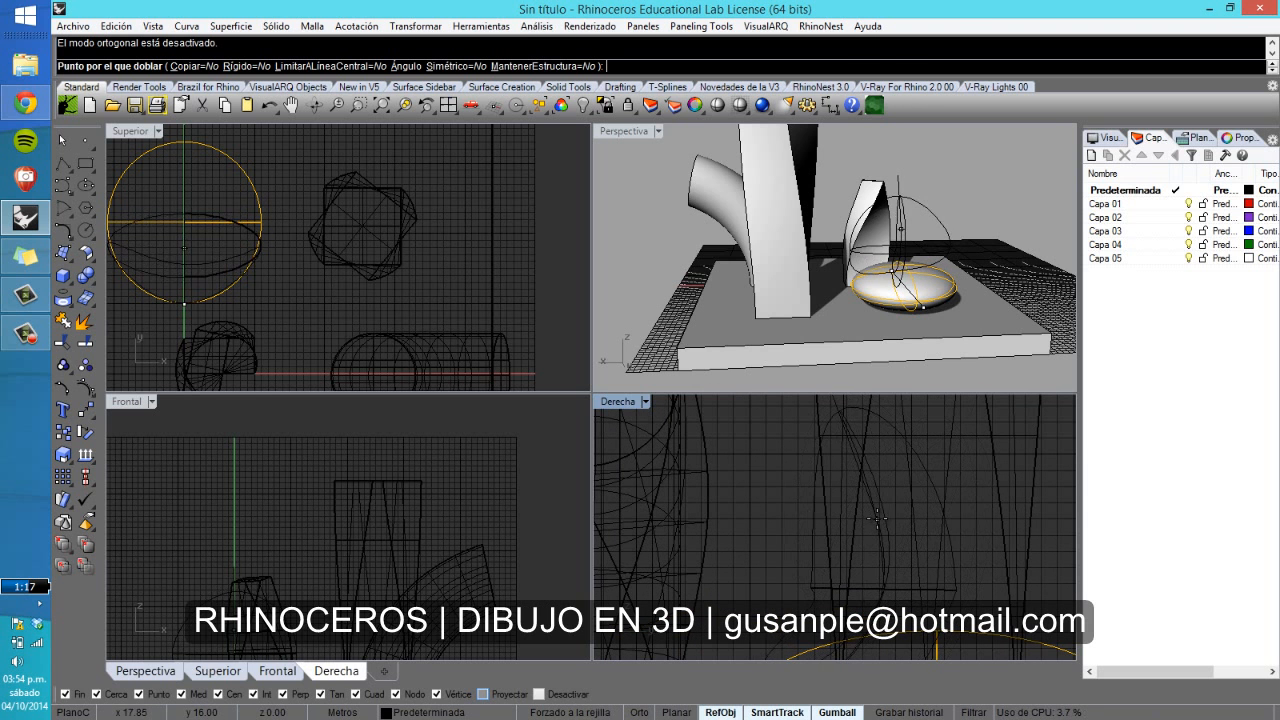
{"action": "left_click", "coordinate": [876, 516]}
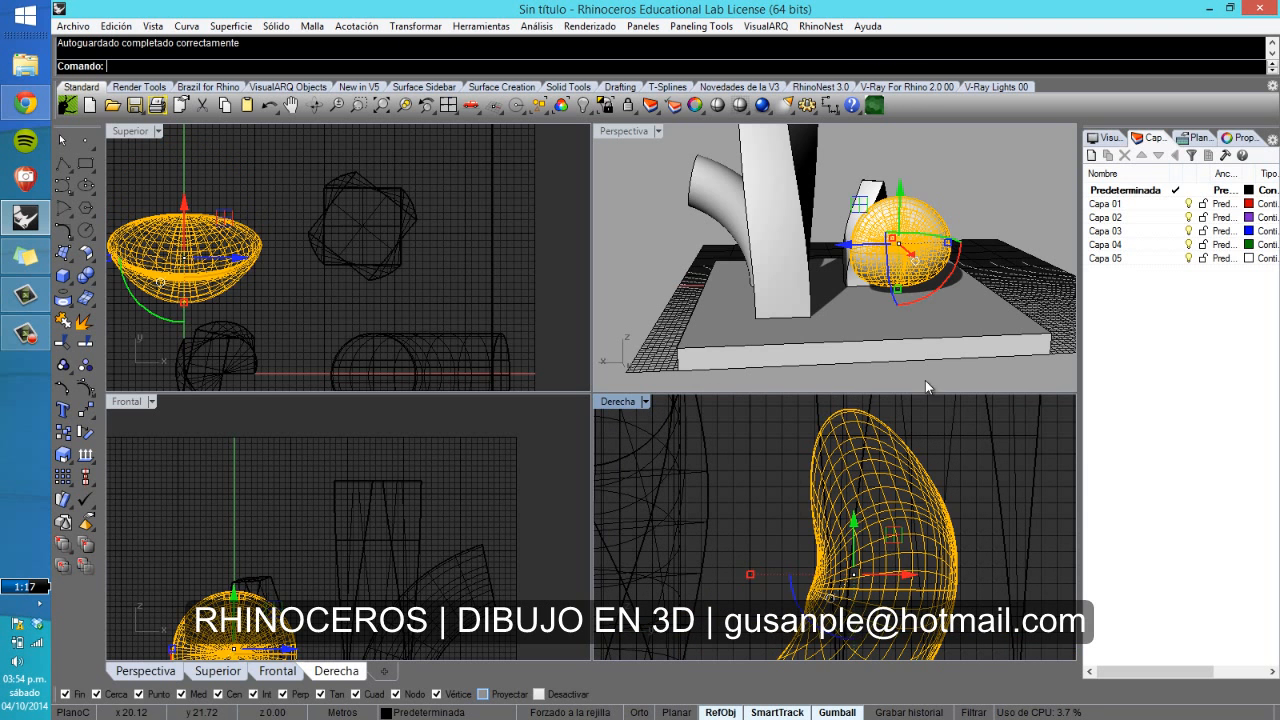
{"action": "right_click_drag", "start_coordinate": [991, 181], "coordinate": [654, 196]}
{"action": "key", "text": "Escape"}
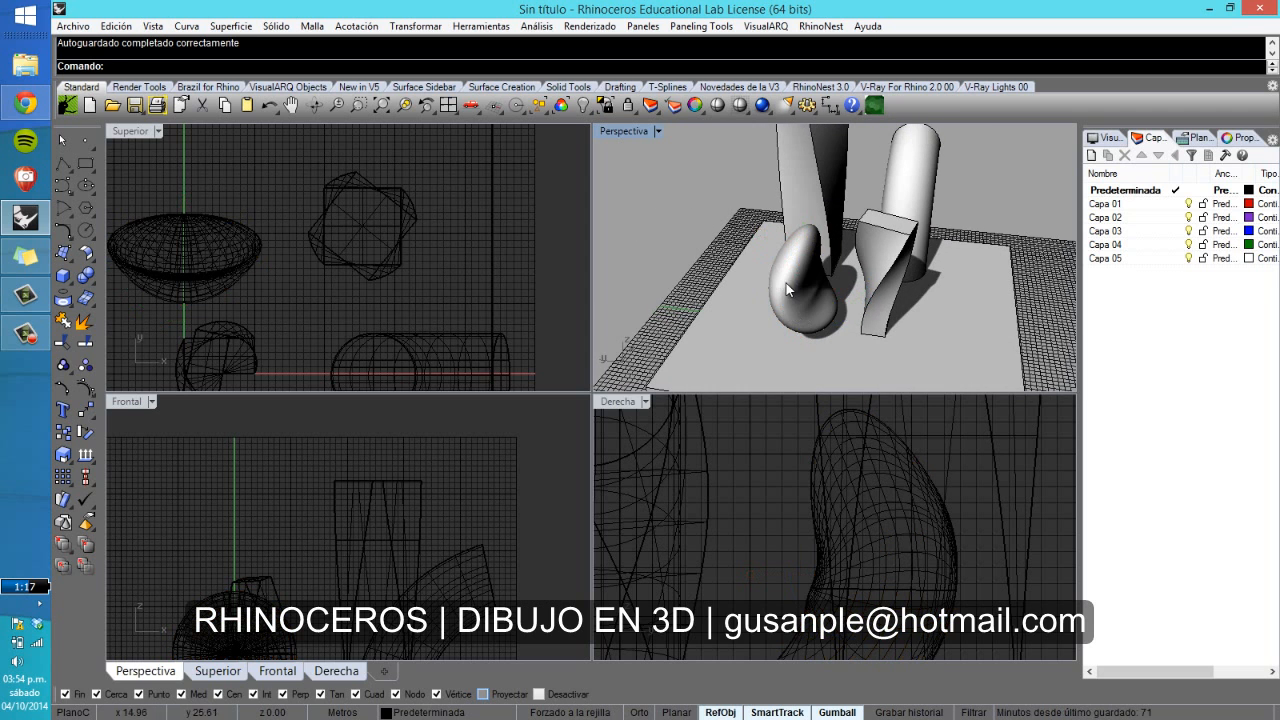
Step: Rotate the bent ellipsoid with the gumball in the right view until its hollow faces up, and move it down onto the slab
{"action": "scroll", "coordinate": [813, 322], "scroll_direction": "up", "scroll_amount": 2}
{"action": "right_click_drag", "start_coordinate": [813, 322], "coordinate": [851, 312]}
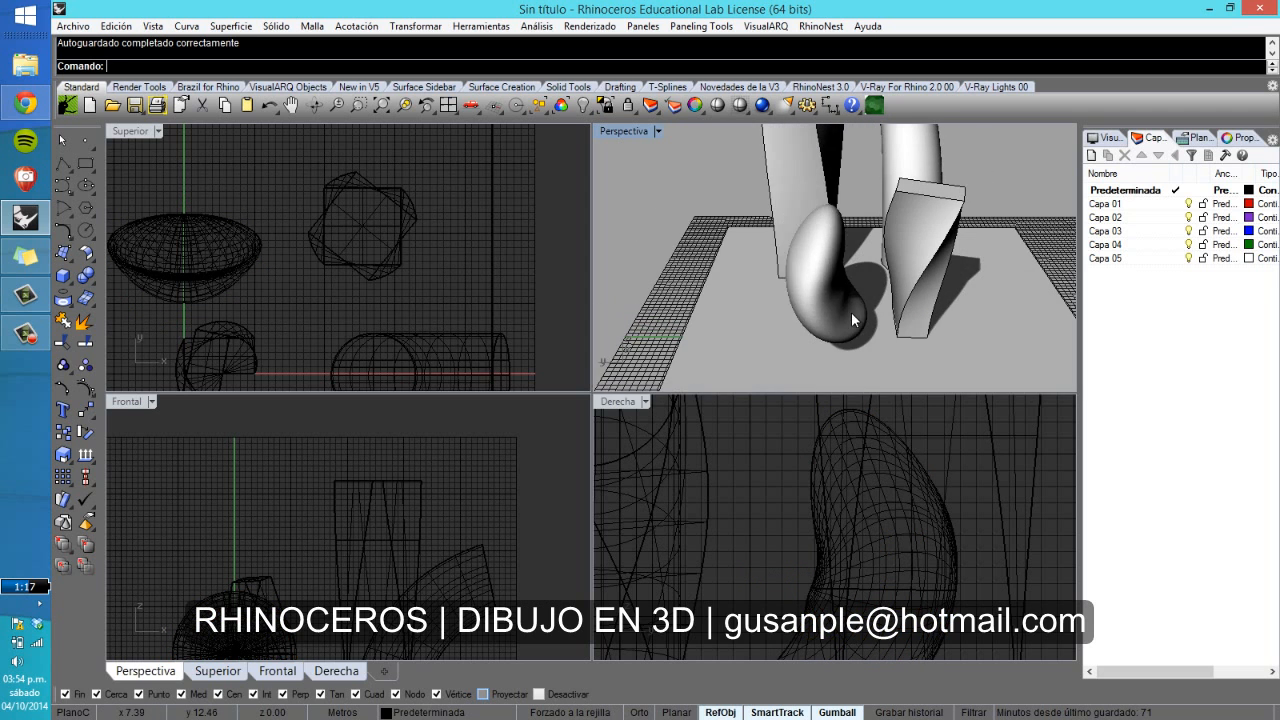
{"action": "left_click", "coordinate": [846, 310]}
{"action": "right_click_drag", "start_coordinate": [781, 257], "coordinate": [790, 290]}
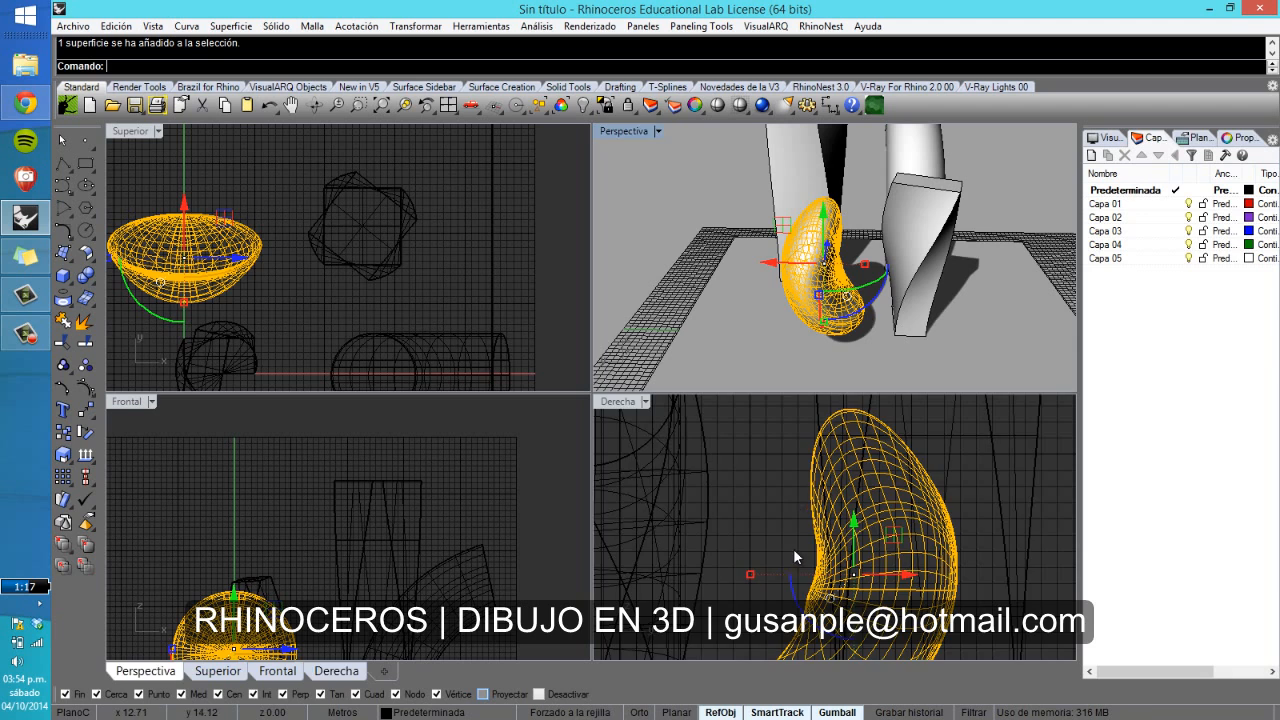
{"action": "scroll", "coordinate": [793, 548], "scroll_direction": "down", "scroll_amount": 4}
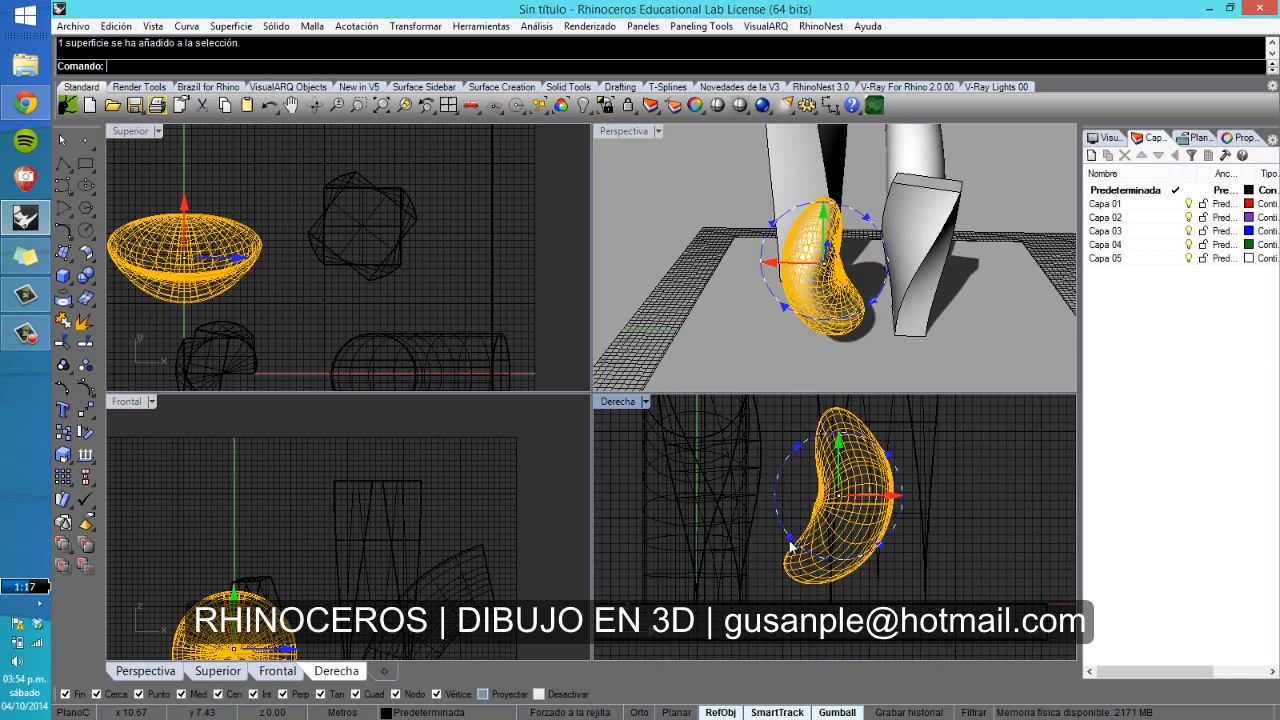
{"action": "left_click_drag", "start_coordinate": [791, 546], "coordinate": [774, 486]}
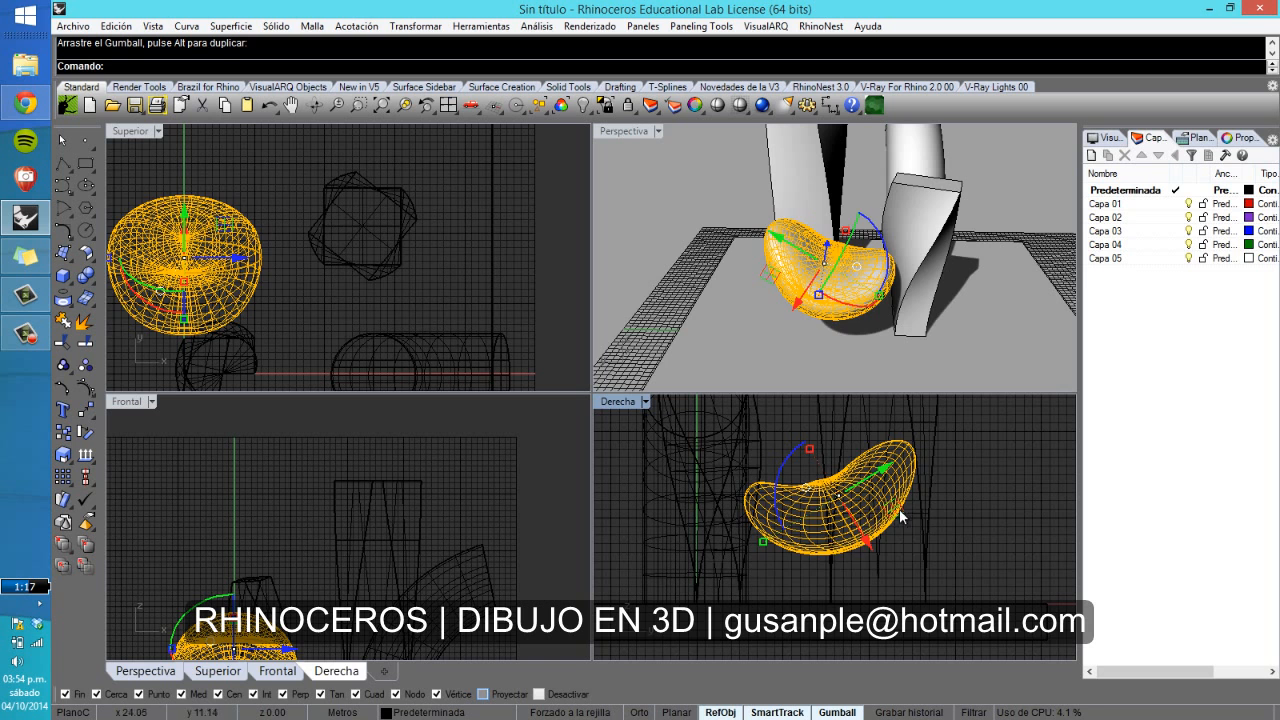
{"action": "left_click_drag", "start_coordinate": [900, 516], "coordinate": [920, 566]}
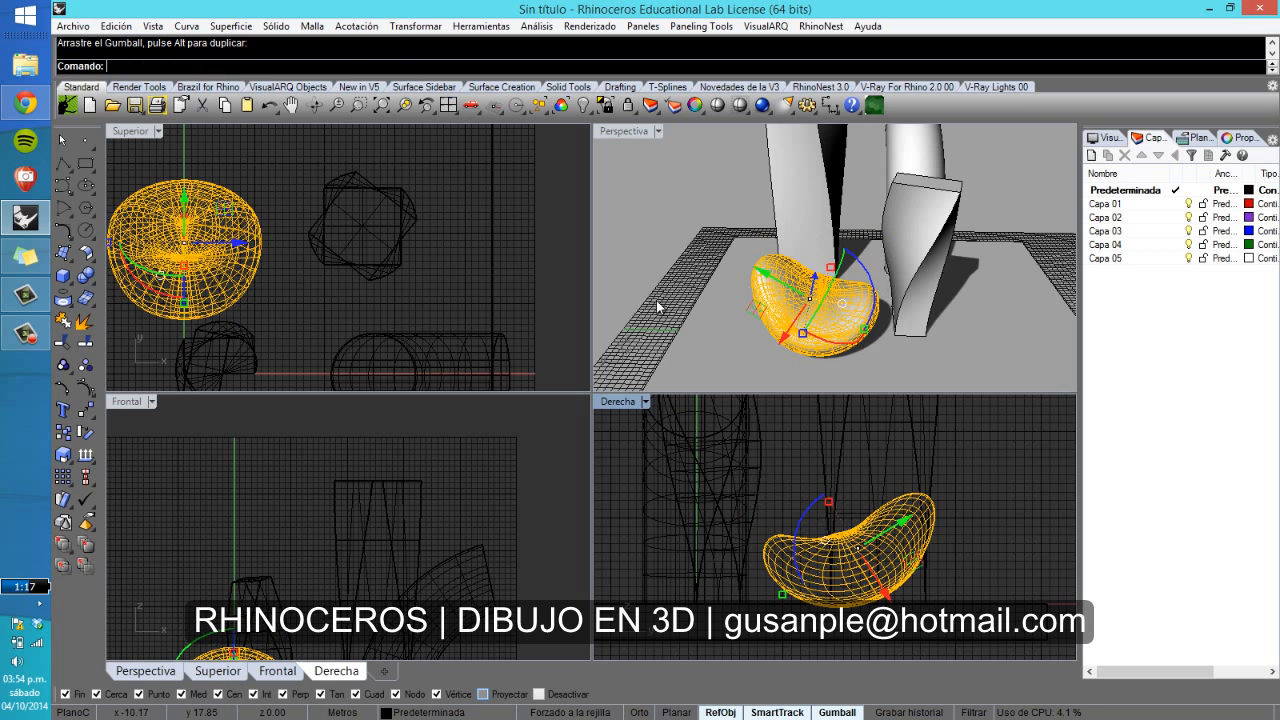
{"action": "left_click", "coordinate": [667, 200]}
{"action": "right_click_drag", "start_coordinate": [667, 200], "coordinate": [798, 418]}
Step: Bend the ellipsoid's raised end more upright using a spine about 9.9 m long from the hollow's middle to that end's upper edge, and deselect it
{"action": "left_click", "coordinate": [782, 558]}
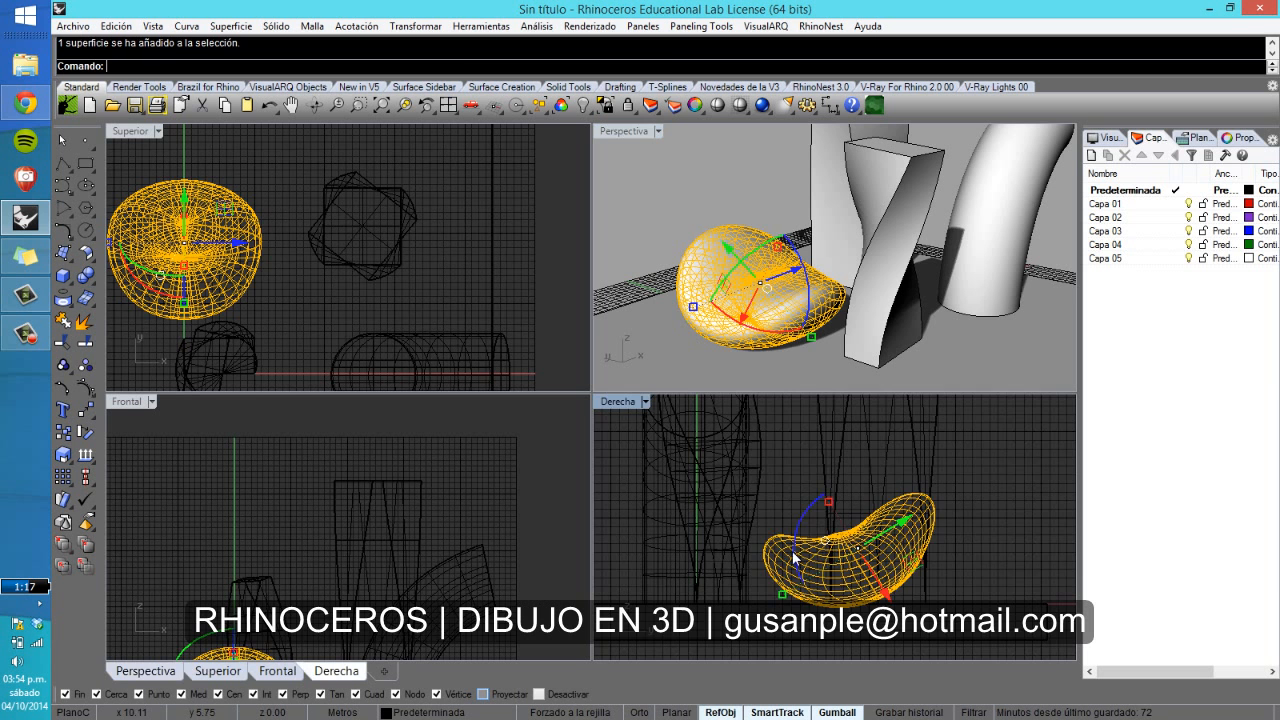
{"action": "scroll", "coordinate": [800, 552], "scroll_direction": "up", "scroll_amount": 4}
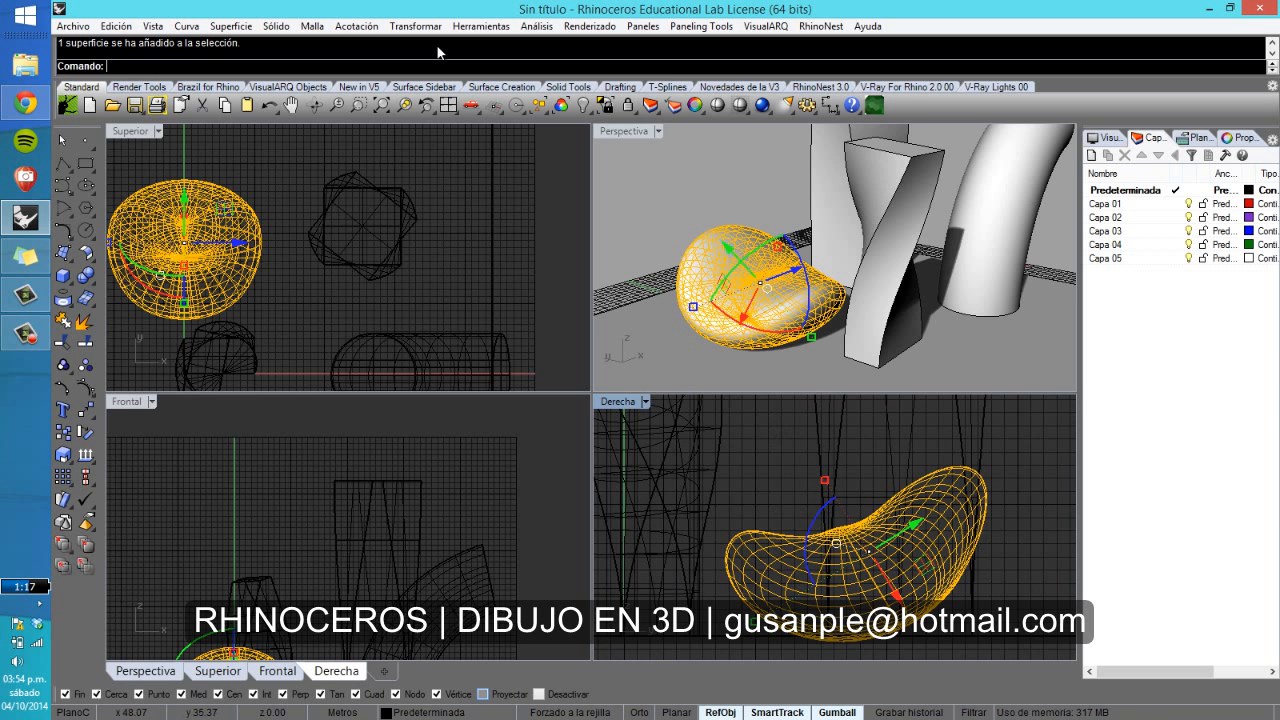
{"action": "left_click", "coordinate": [479, 30]}
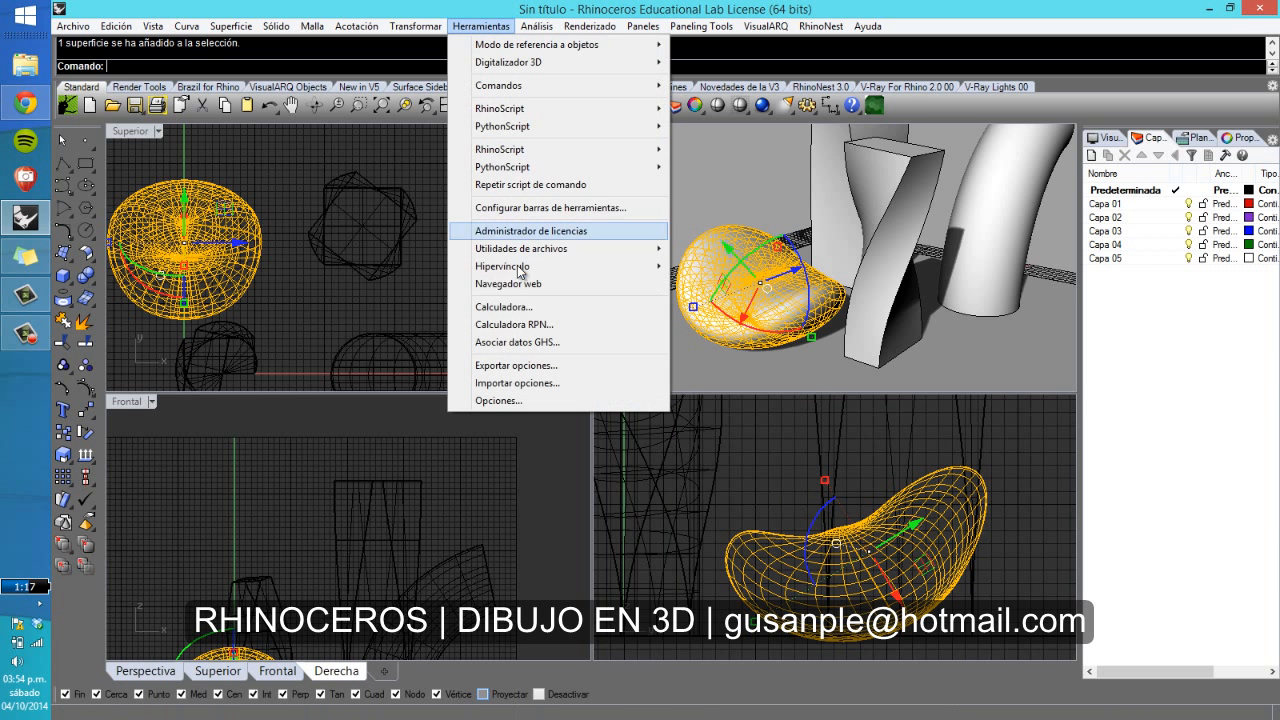
{"action": "mouse_move", "coordinate": [422, 27]}
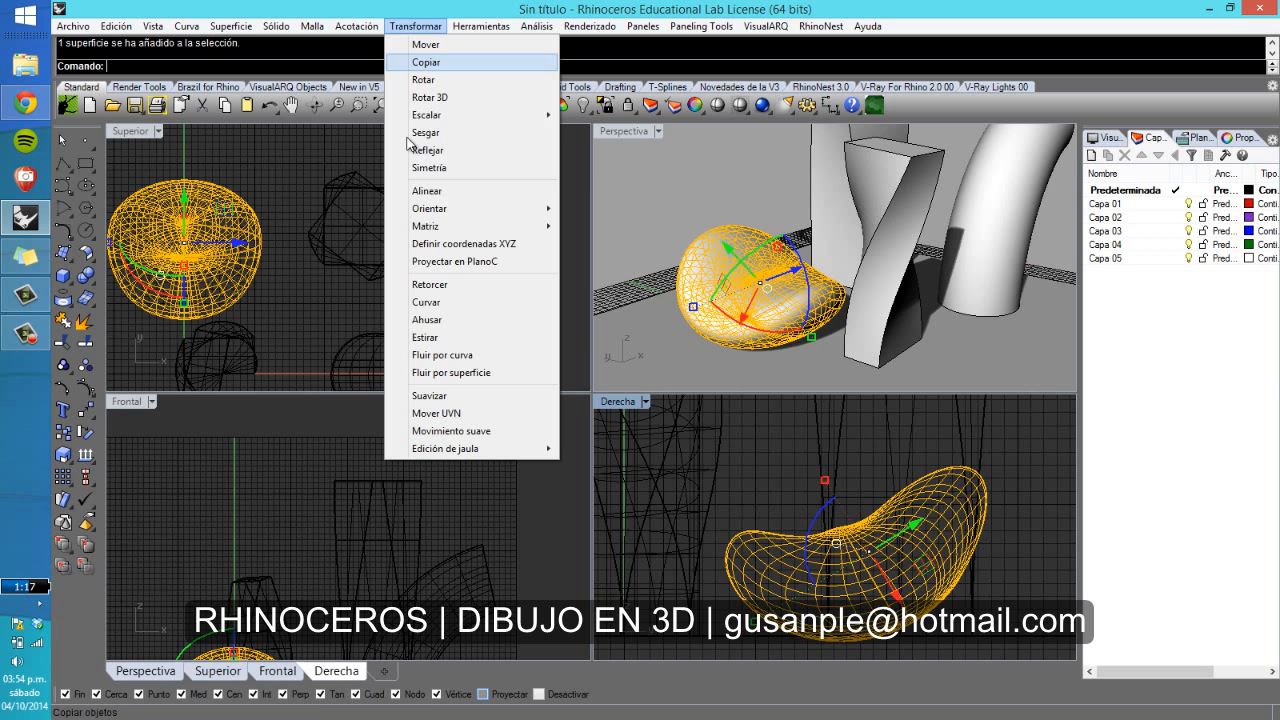
{"action": "left_click", "coordinate": [426, 302]}
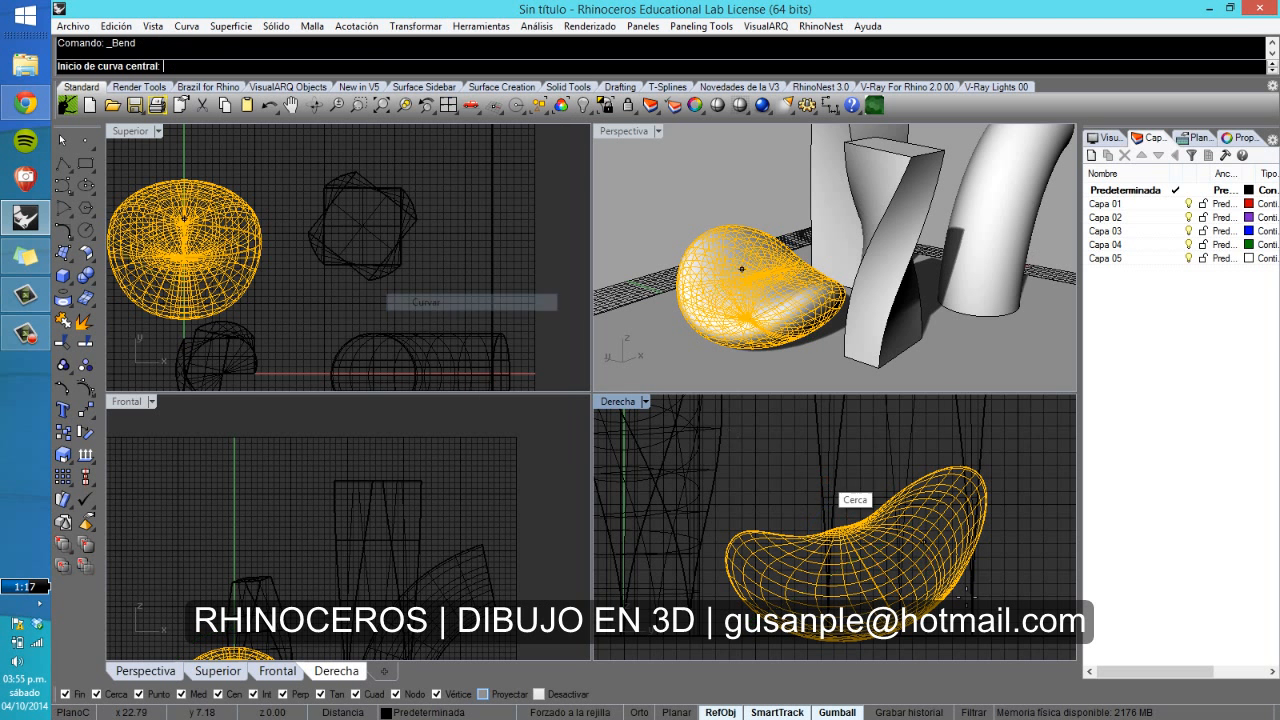
{"action": "left_click", "coordinate": [850, 554]}
{"action": "right_click_drag", "start_coordinate": [1015, 485], "coordinate": [836, 531]}
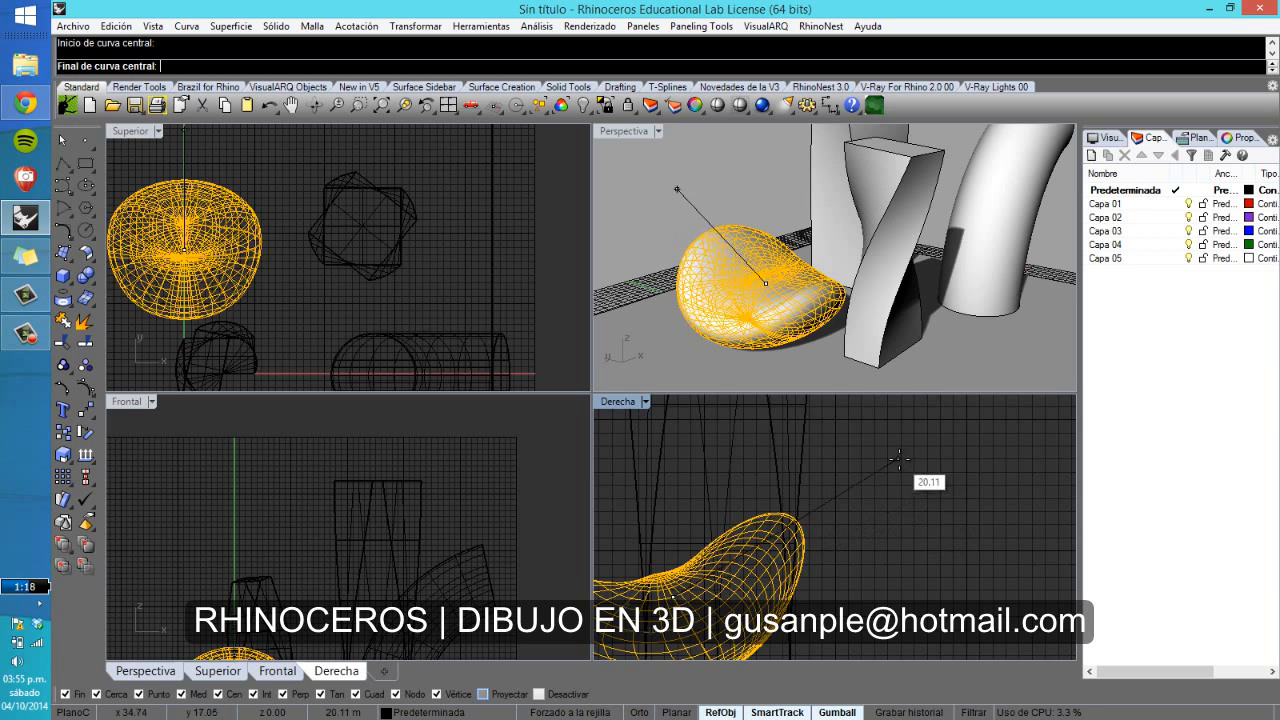
{"action": "scroll", "coordinate": [836, 494], "scroll_direction": "up", "scroll_amount": 6}
{"action": "scroll", "coordinate": [814, 494], "scroll_direction": "up", "scroll_amount": 2}
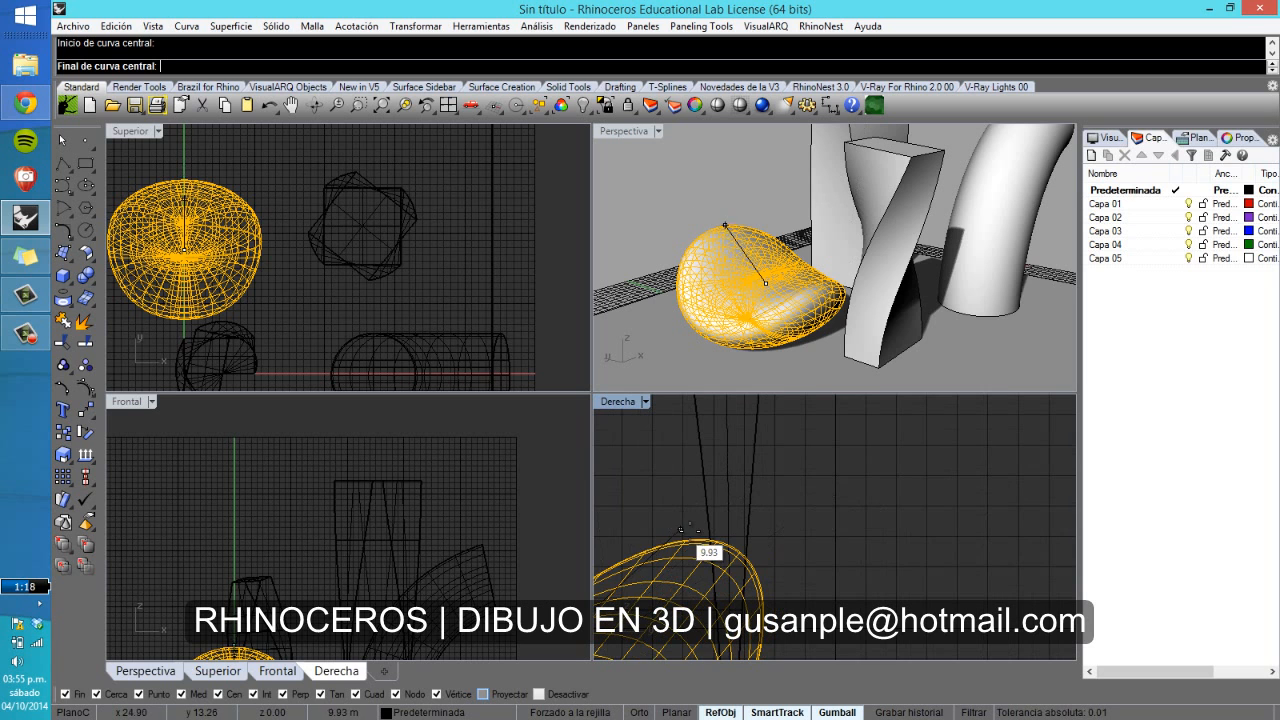
{"action": "left_click", "coordinate": [688, 530]}
{"action": "right_click_drag", "start_coordinate": [704, 474], "coordinate": [1072, 491]}
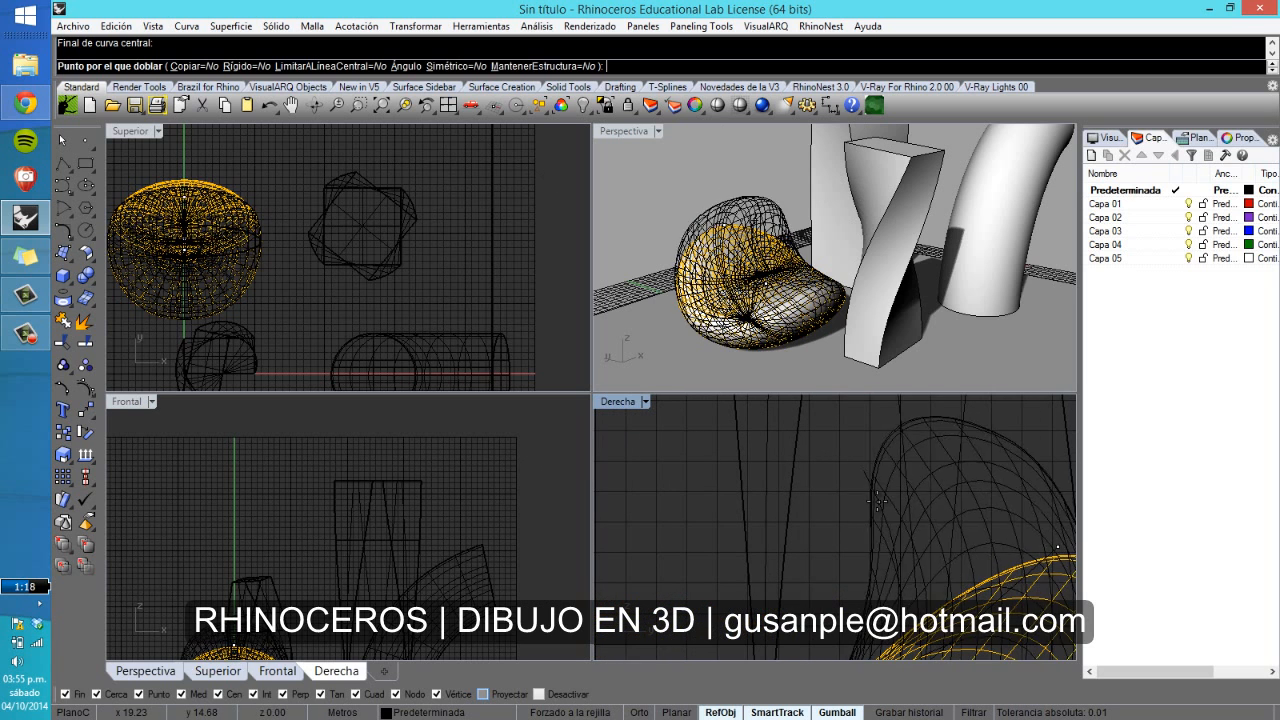
{"action": "left_click", "coordinate": [877, 499]}
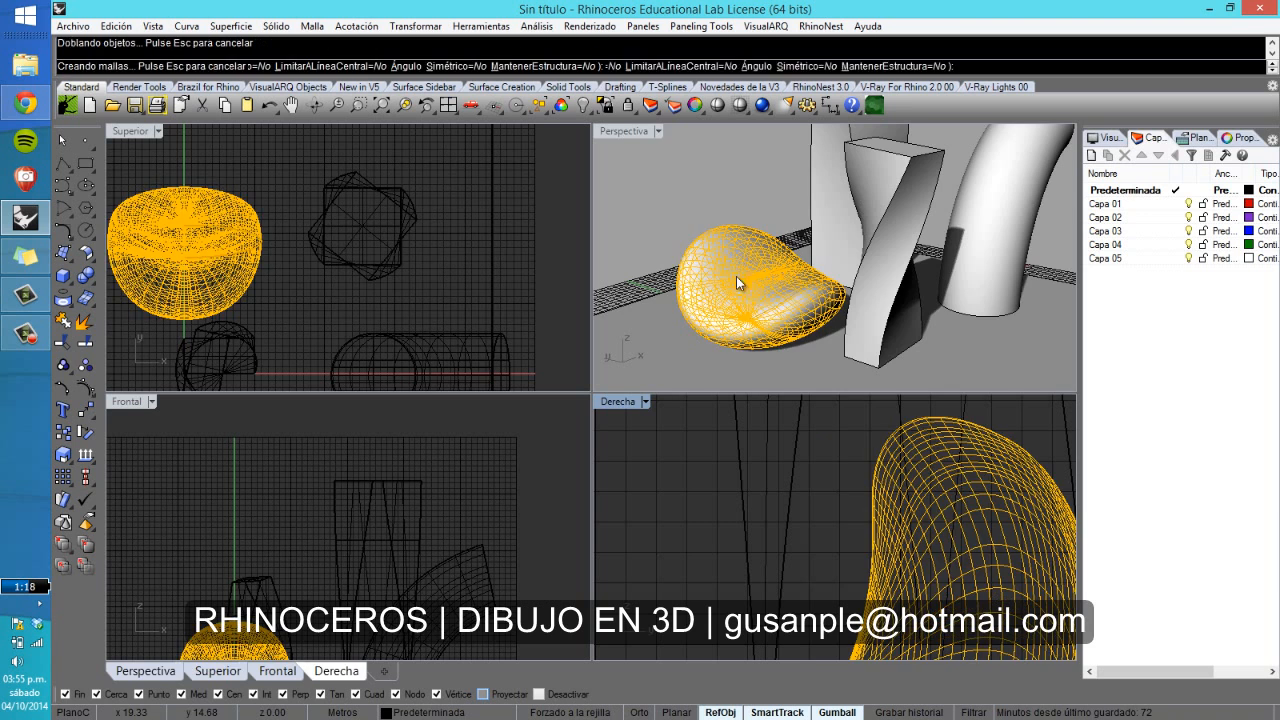
{"action": "left_click", "coordinate": [707, 173]}
{"action": "right_click_drag", "start_coordinate": [734, 208], "coordinate": [757, 271]}
{"action": "scroll", "coordinate": [886, 283], "scroll_direction": "up", "scroll_amount": 6}
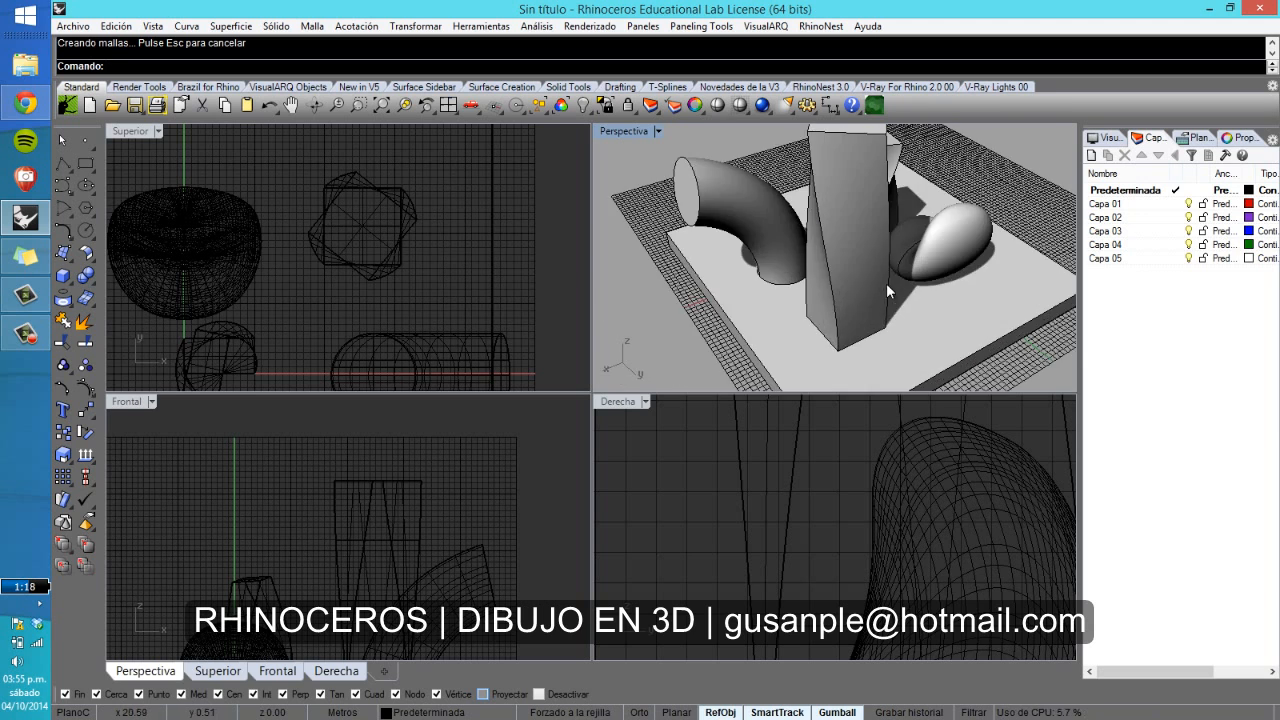
{"action": "right_click_drag", "start_coordinate": [886, 283], "coordinate": [845, 262]}
{"action": "scroll", "coordinate": [795, 283], "scroll_direction": "down", "scroll_amount": 6}
{"action": "left_click", "coordinate": [922, 430]}
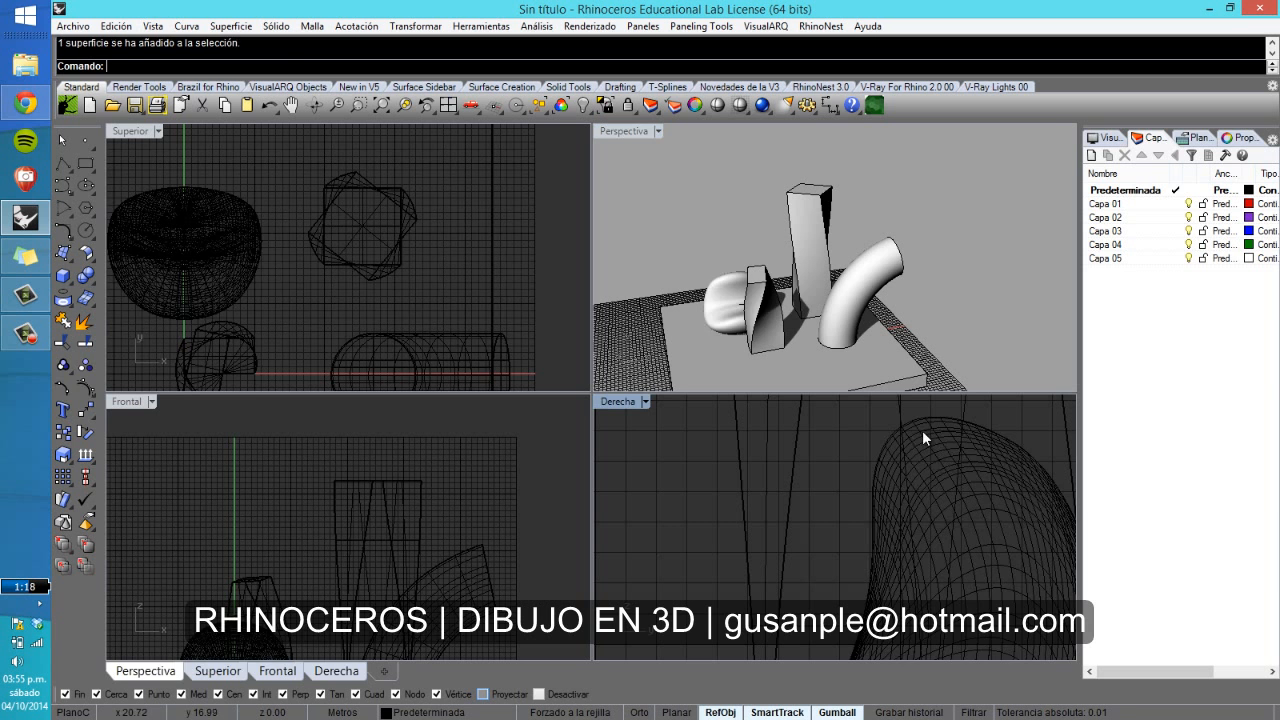
{"action": "left_click", "coordinate": [82, 390]}
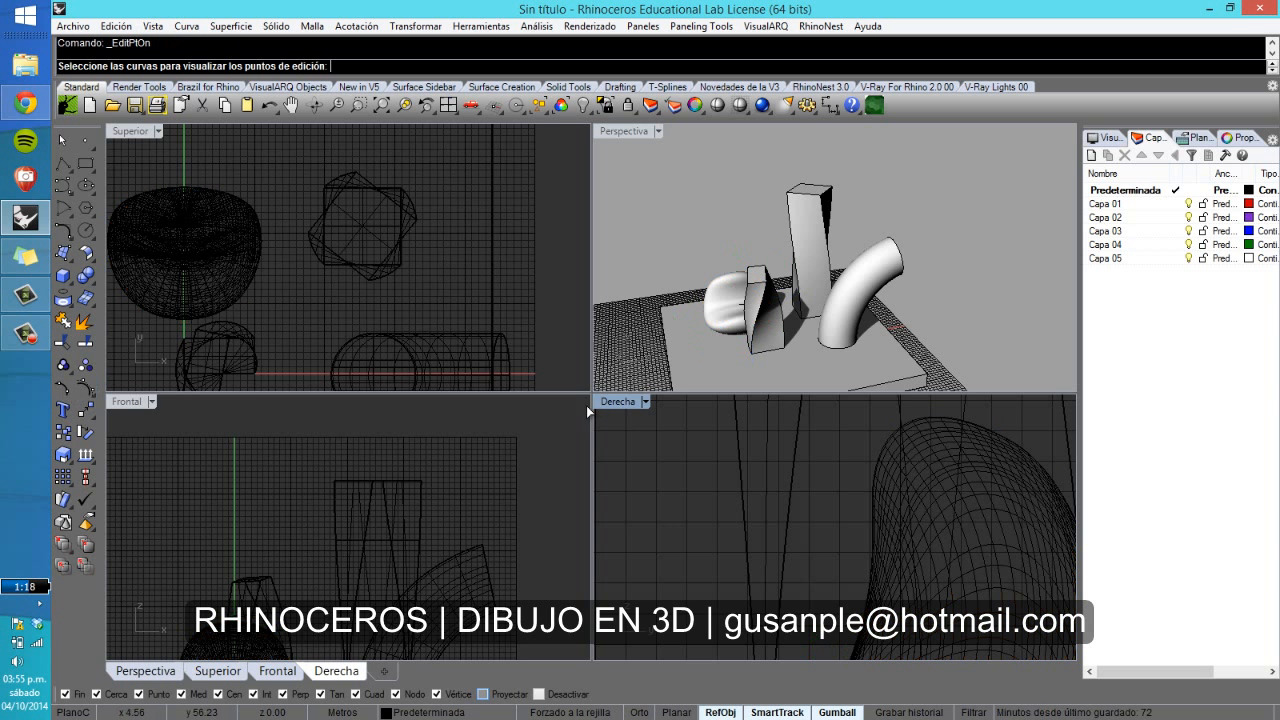
{"action": "scroll", "coordinate": [900, 430], "scroll_direction": "down", "scroll_amount": 4}
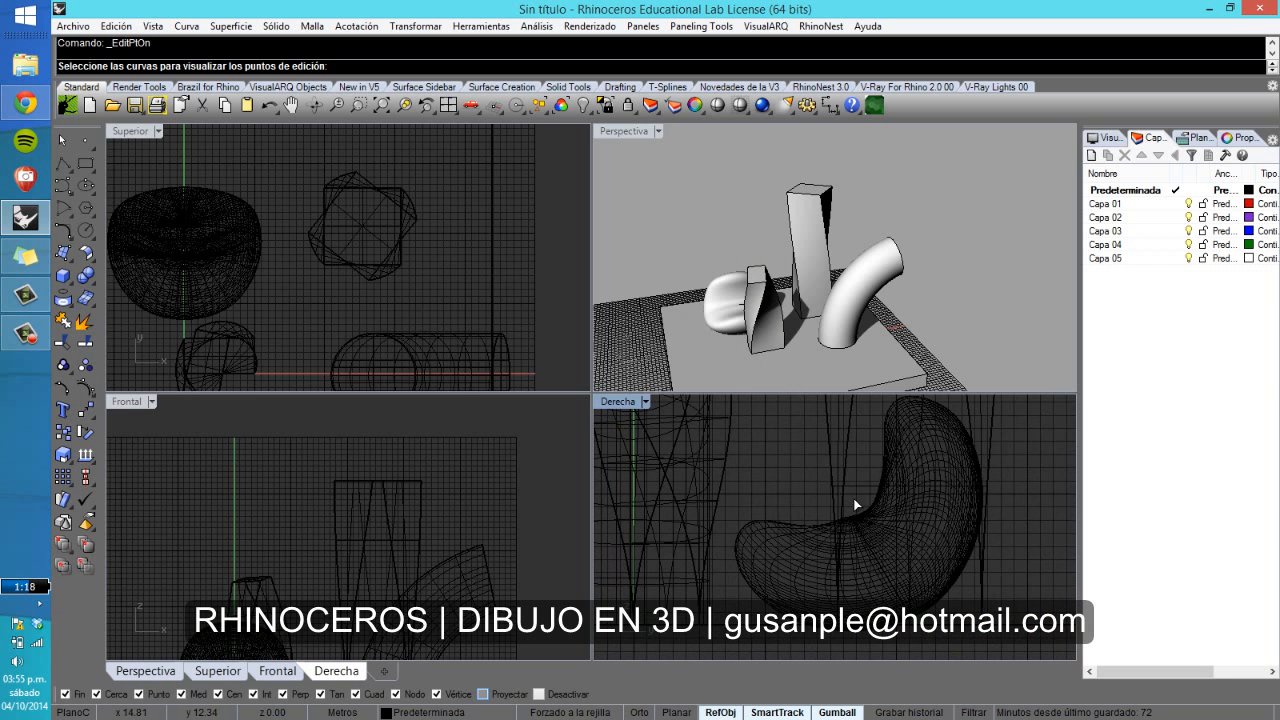
Step: Draw a box about 34.4 m tall on the slab, in front of the small twisted solid and the bent cylinder
{"action": "right_click_drag", "start_coordinate": [751, 303], "coordinate": [856, 314]}
{"action": "scroll", "coordinate": [460, 250], "scroll_direction": "down", "scroll_amount": 3}
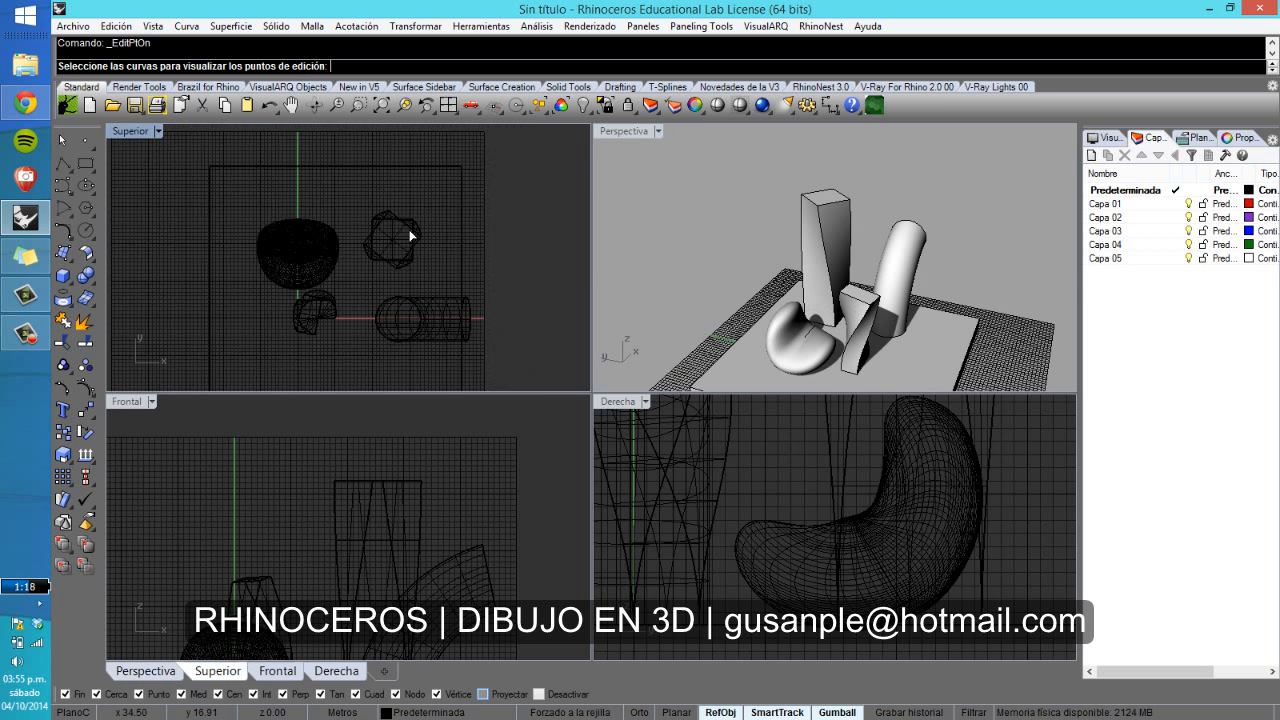
{"action": "right_click_drag", "start_coordinate": [414, 234], "coordinate": [335, 250]}
{"action": "scroll", "coordinate": [355, 256], "scroll_direction": "down", "scroll_amount": 2}
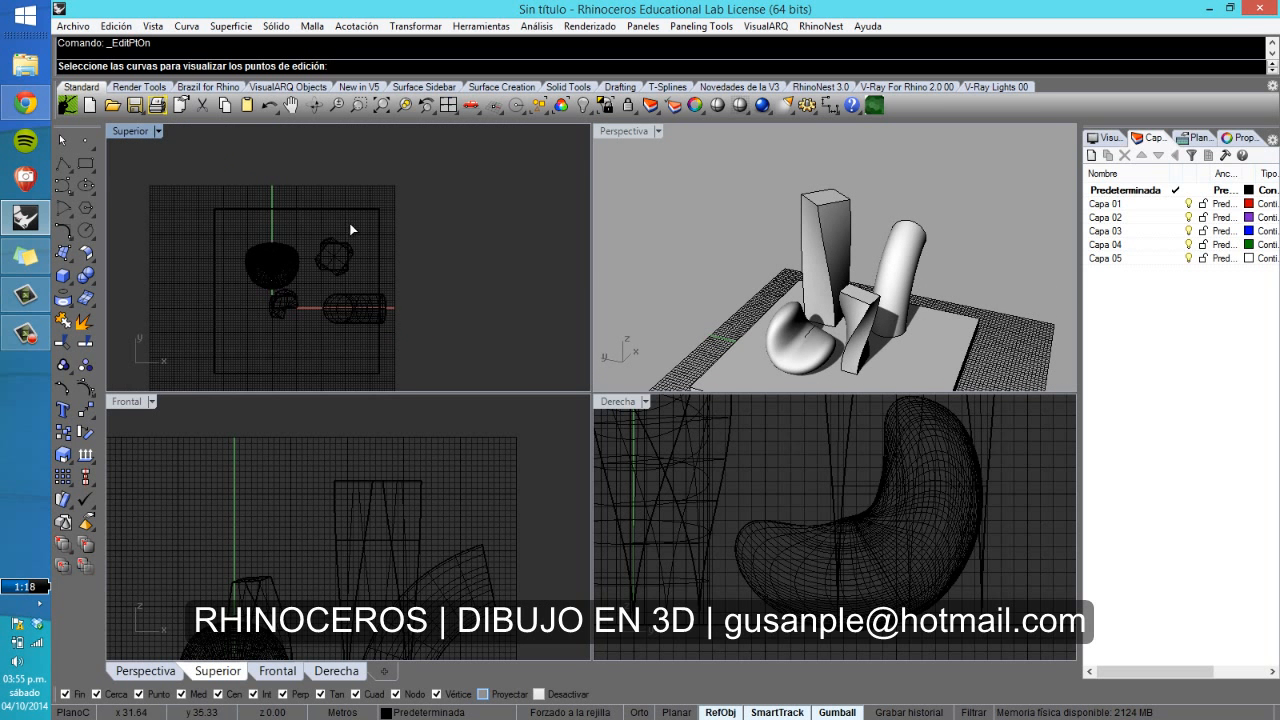
{"action": "left_click", "coordinate": [62, 275]}
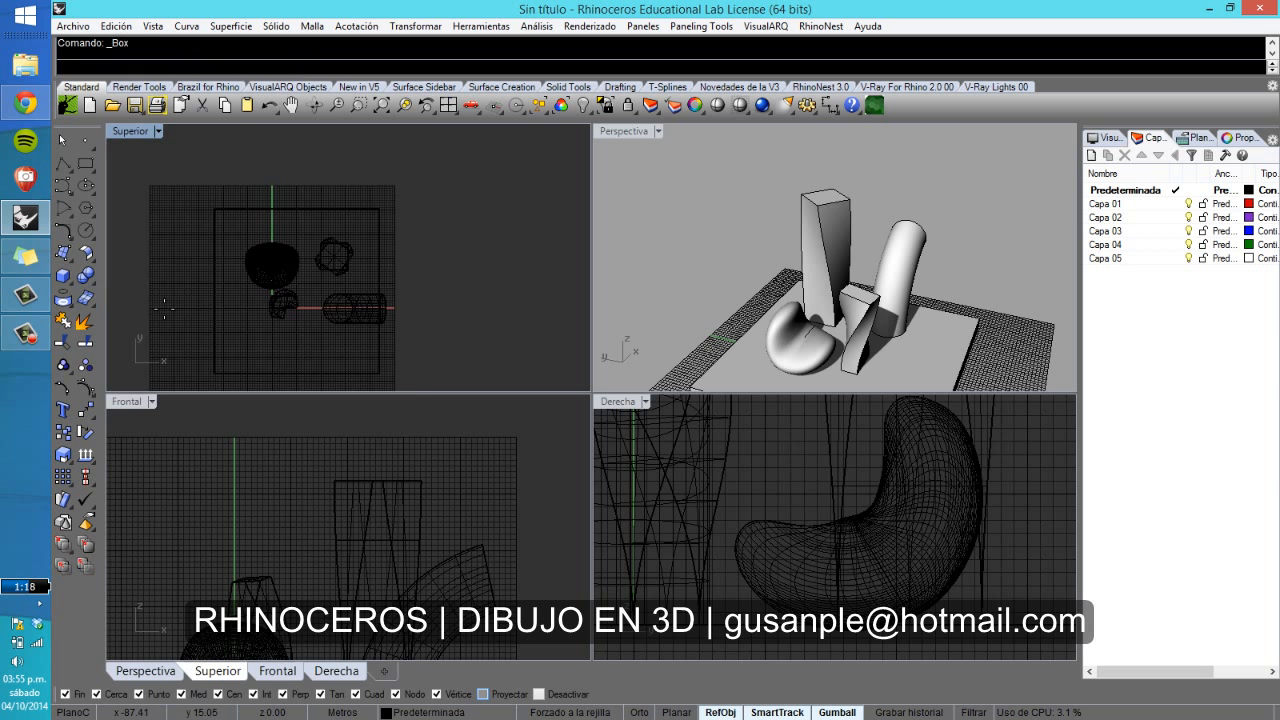
{"action": "scroll", "coordinate": [289, 344], "scroll_direction": "up", "scroll_amount": 2}
{"action": "left_click", "coordinate": [297, 350]}
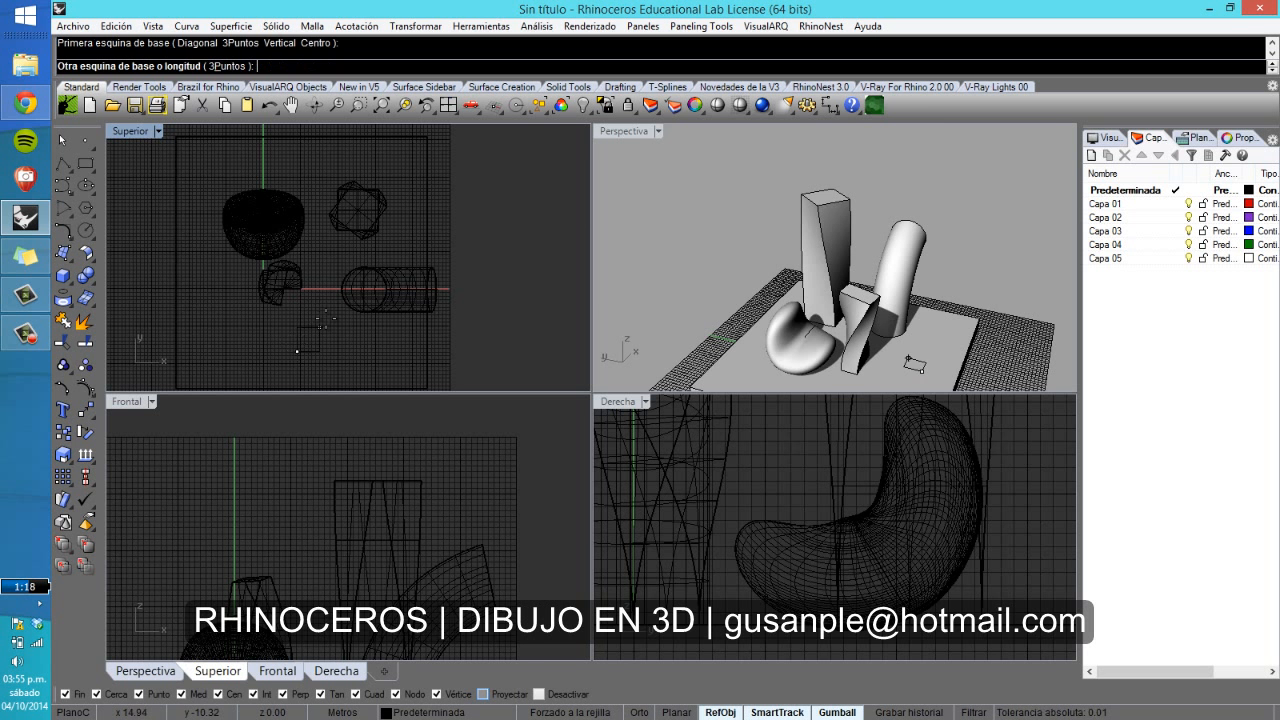
{"action": "left_click", "coordinate": [345, 310]}
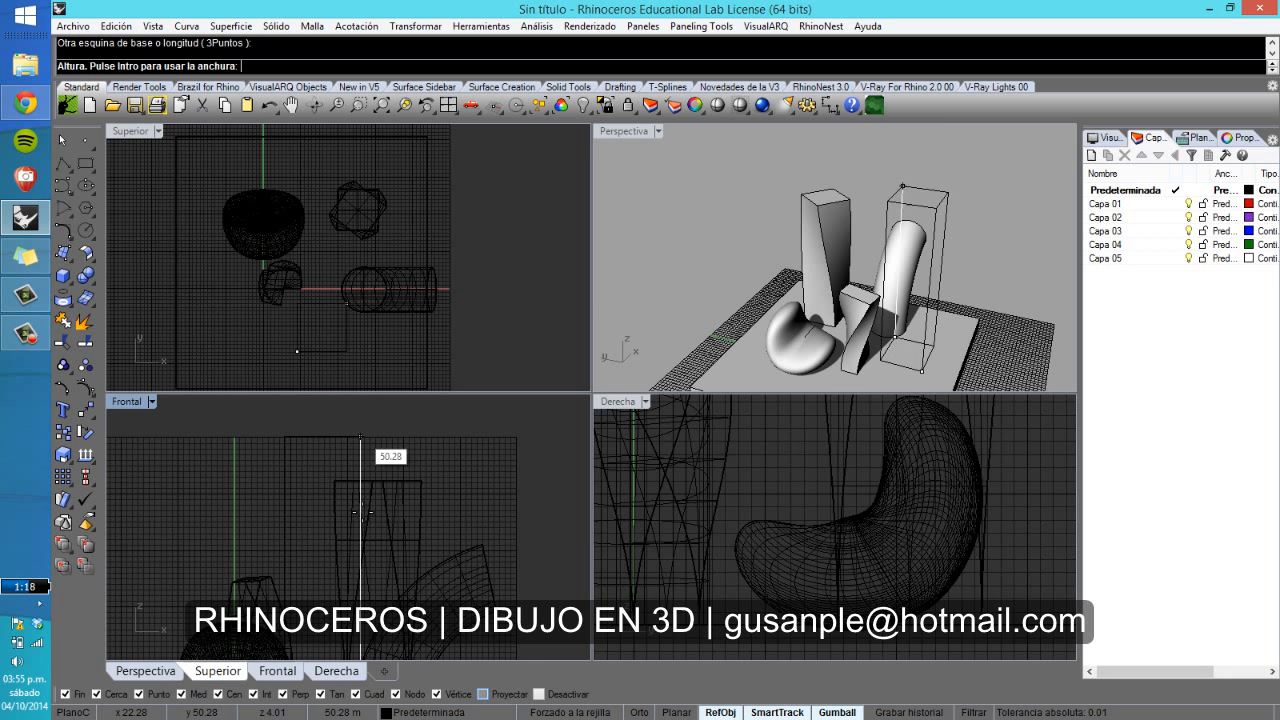
{"action": "left_click", "coordinate": [332, 536]}
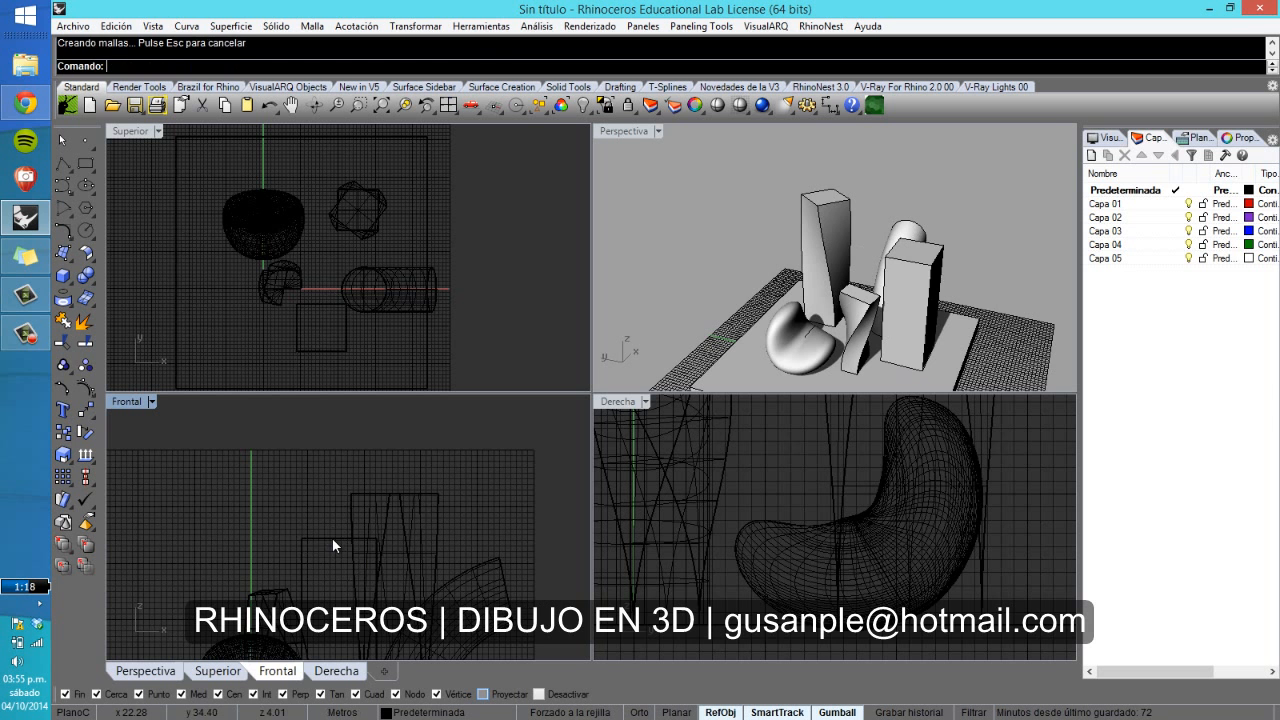
Step: Try to taper the new box along an axis from the centre of its base to a point above its top
{"action": "left_click", "coordinate": [332, 538]}
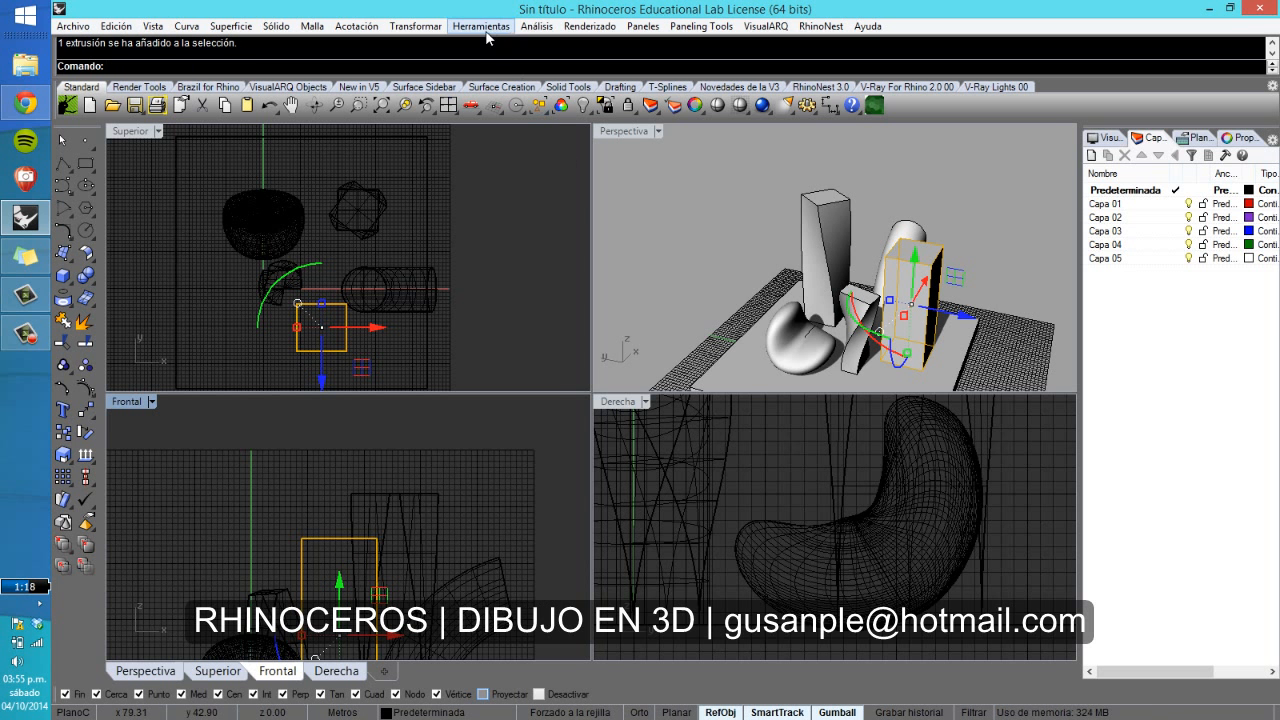
{"action": "left_click", "coordinate": [431, 28]}
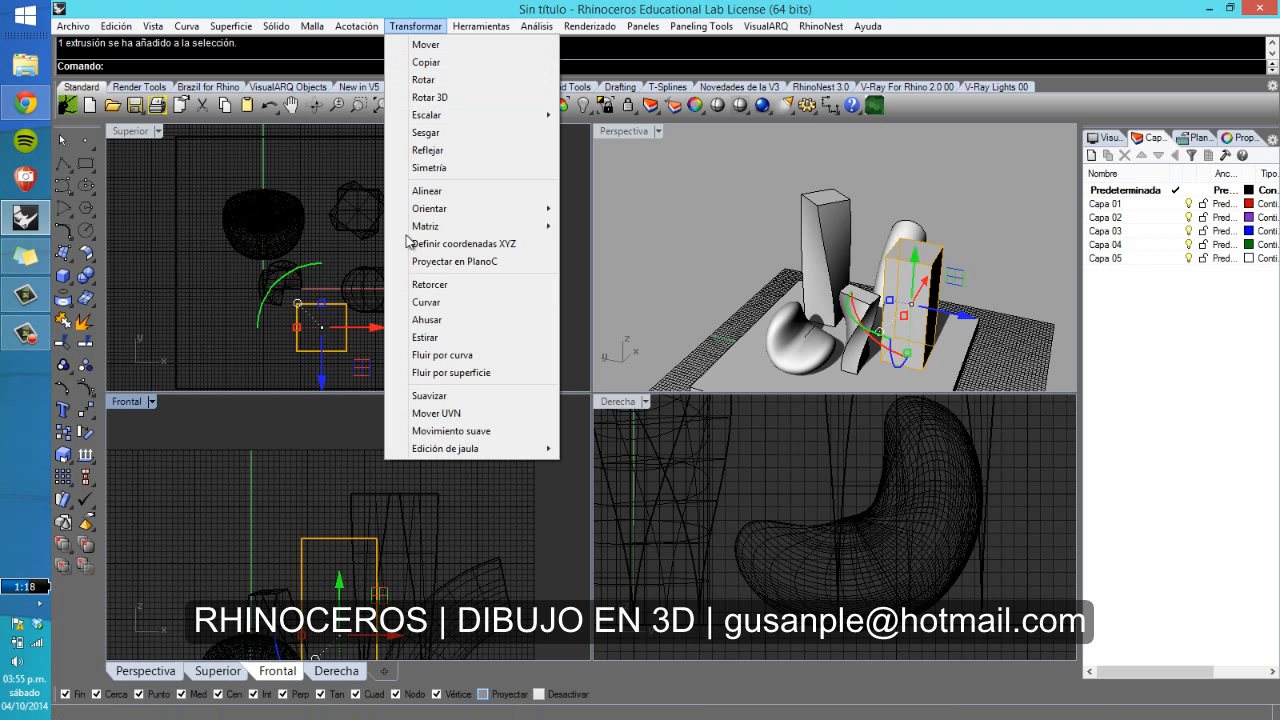
{"action": "left_click", "coordinate": [436, 322]}
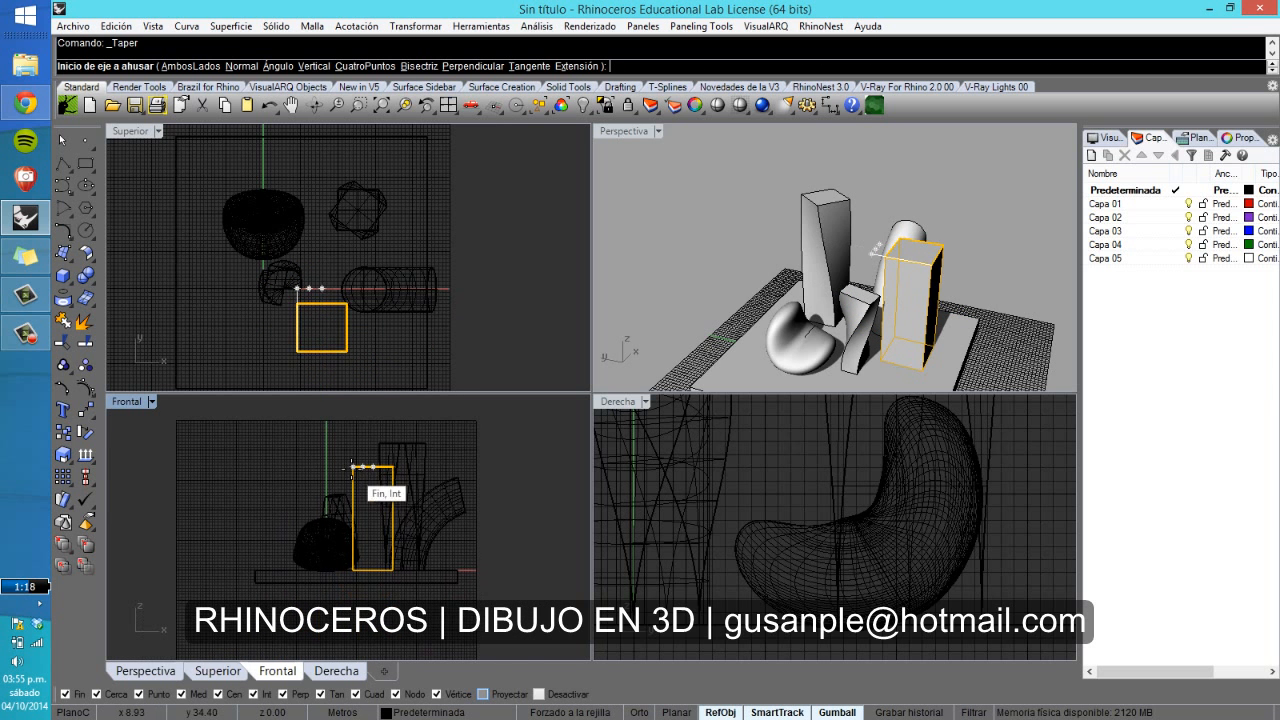
{"action": "left_click", "coordinate": [352, 467]}
{"action": "scroll", "coordinate": [339, 347], "scroll_direction": "up", "scroll_amount": 3}
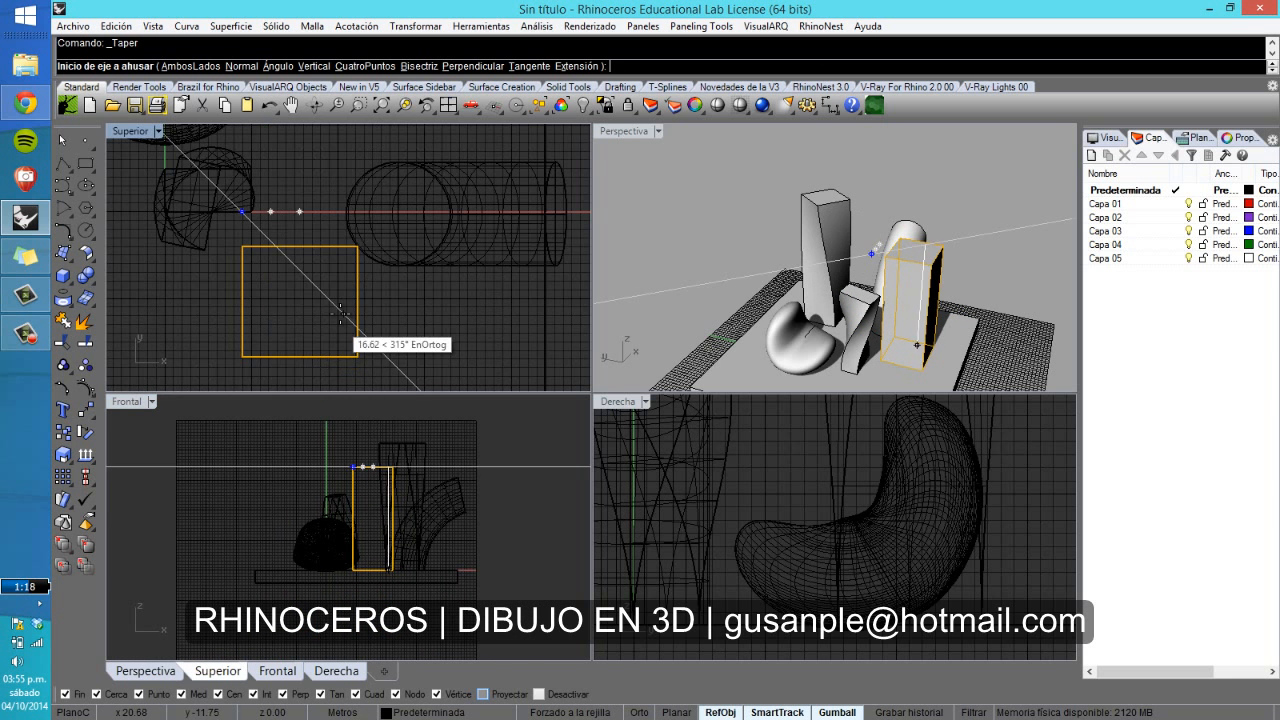
{"action": "scroll", "coordinate": [340, 315], "scroll_direction": "up", "scroll_amount": 4}
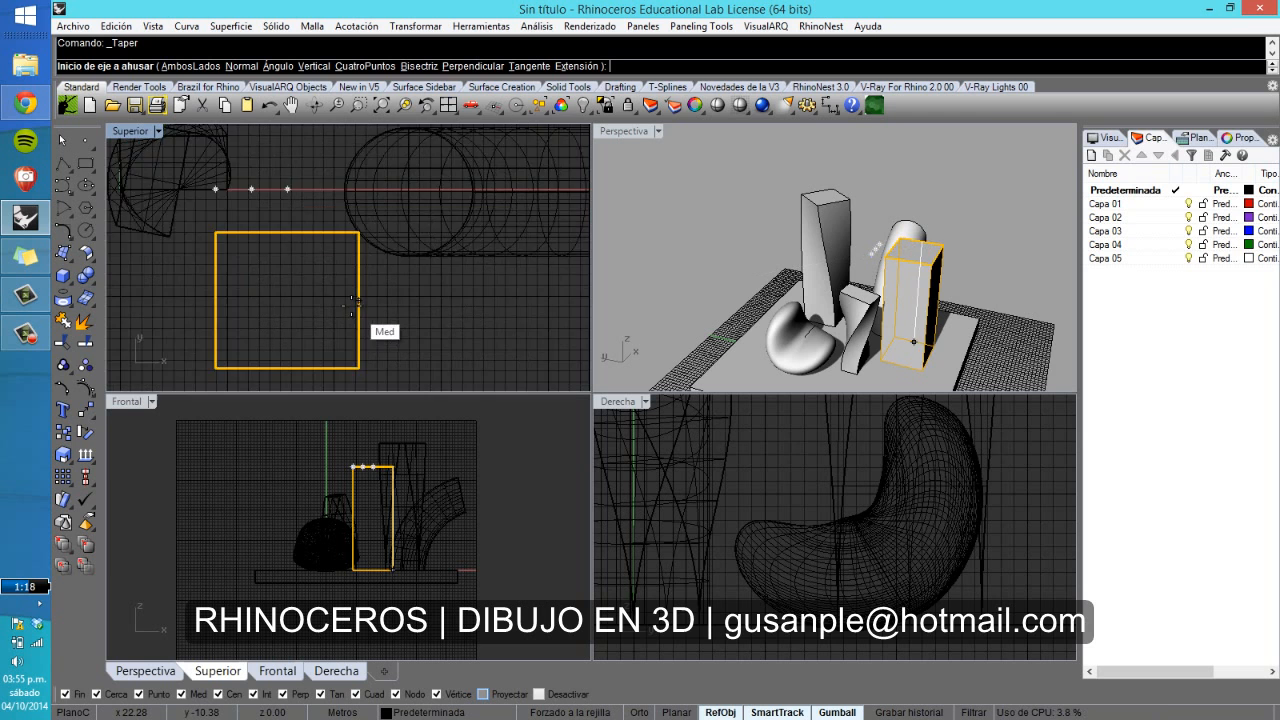
{"action": "left_click", "coordinate": [253, 298]}
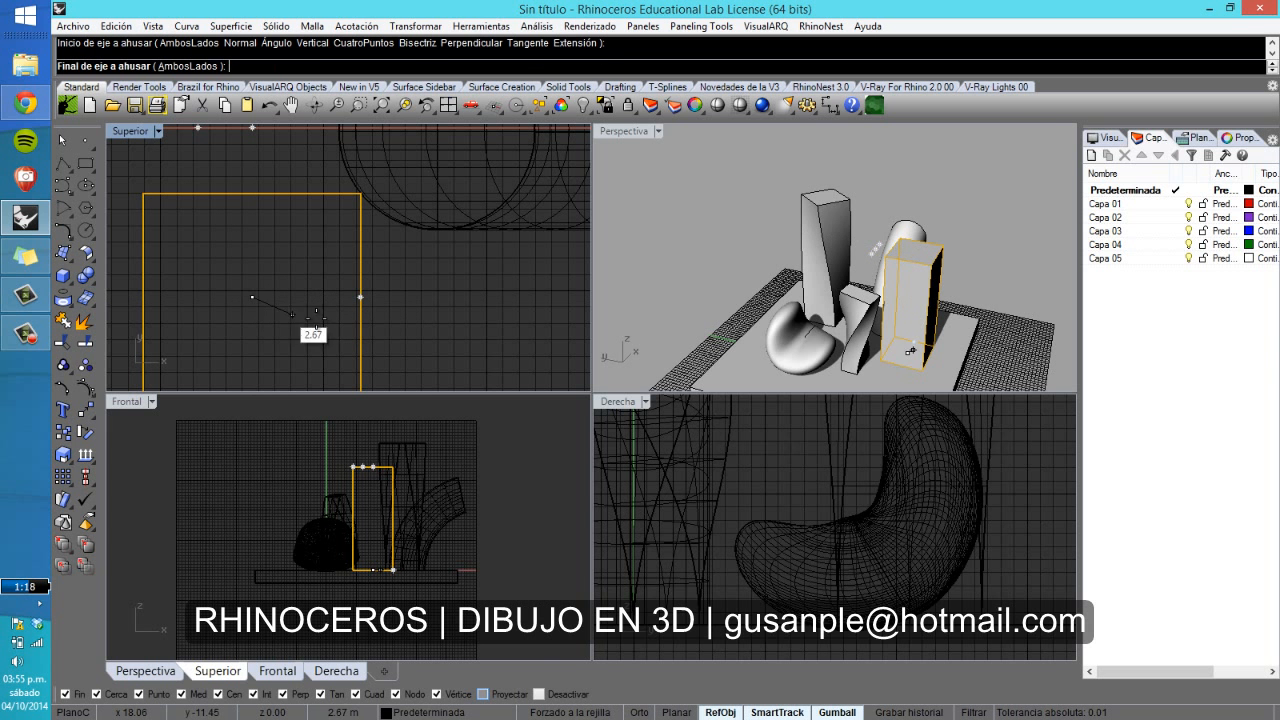
{"action": "scroll", "coordinate": [334, 528], "scroll_direction": "up", "scroll_amount": 5}
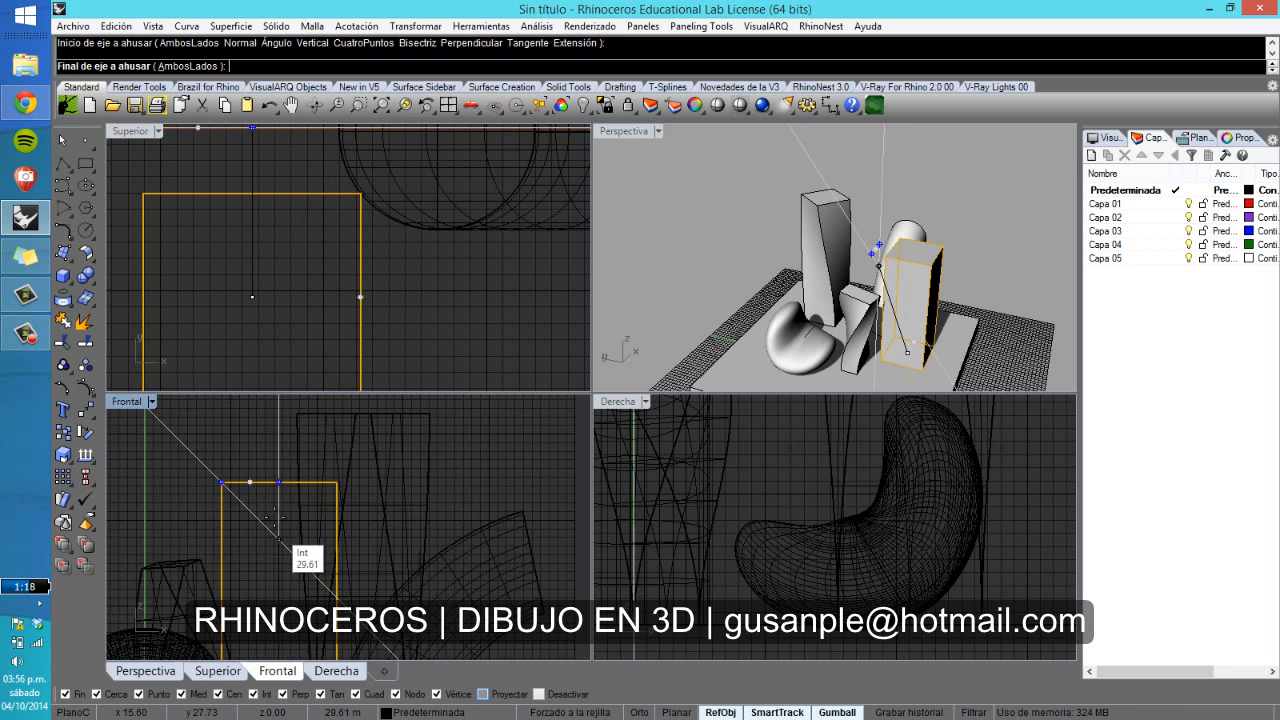
{"action": "scroll", "coordinate": [277, 510], "scroll_direction": "up", "scroll_amount": 4}
{"action": "right_click_drag", "start_coordinate": [280, 382], "coordinate": [290, 513]}
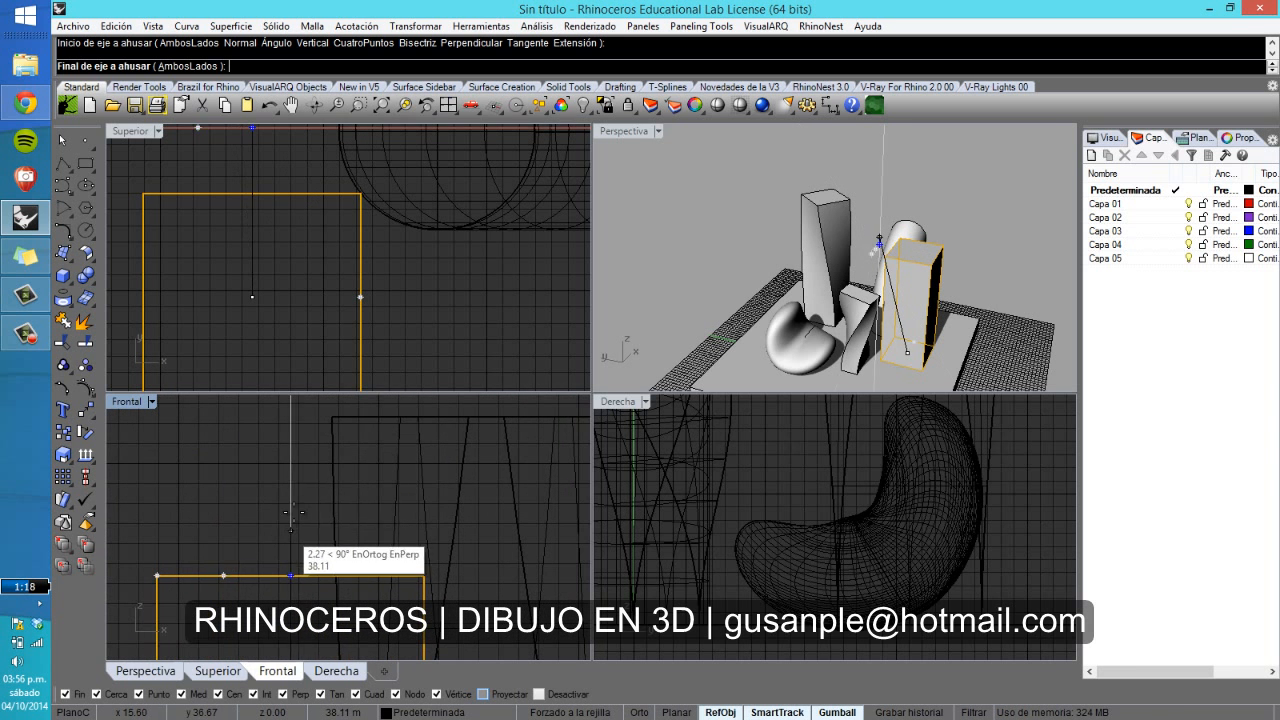
{"action": "left_click", "coordinate": [290, 478]}
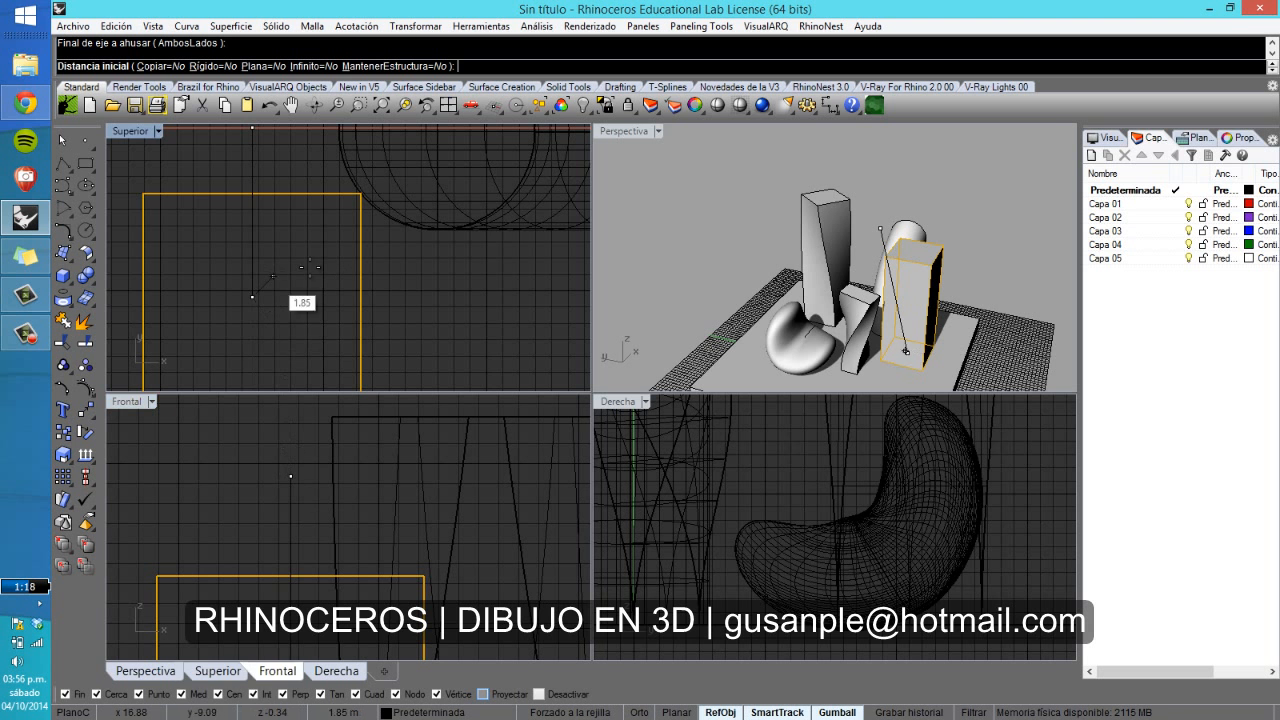
Step: Apply the taper with a start distance outside the box and a smaller end distance of about 10.6 m, narrowing the box upward
{"action": "scroll", "coordinate": [470, 307], "scroll_direction": "down", "scroll_amount": 3}
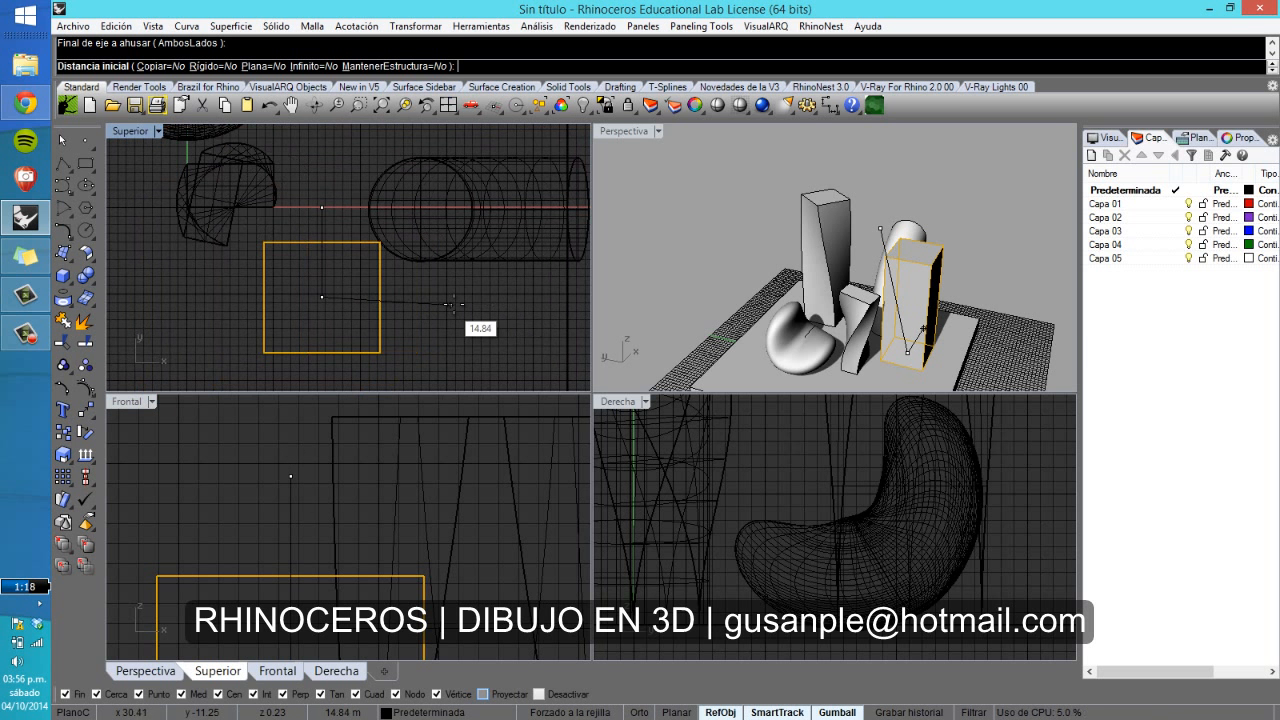
{"action": "left_click", "coordinate": [486, 329]}
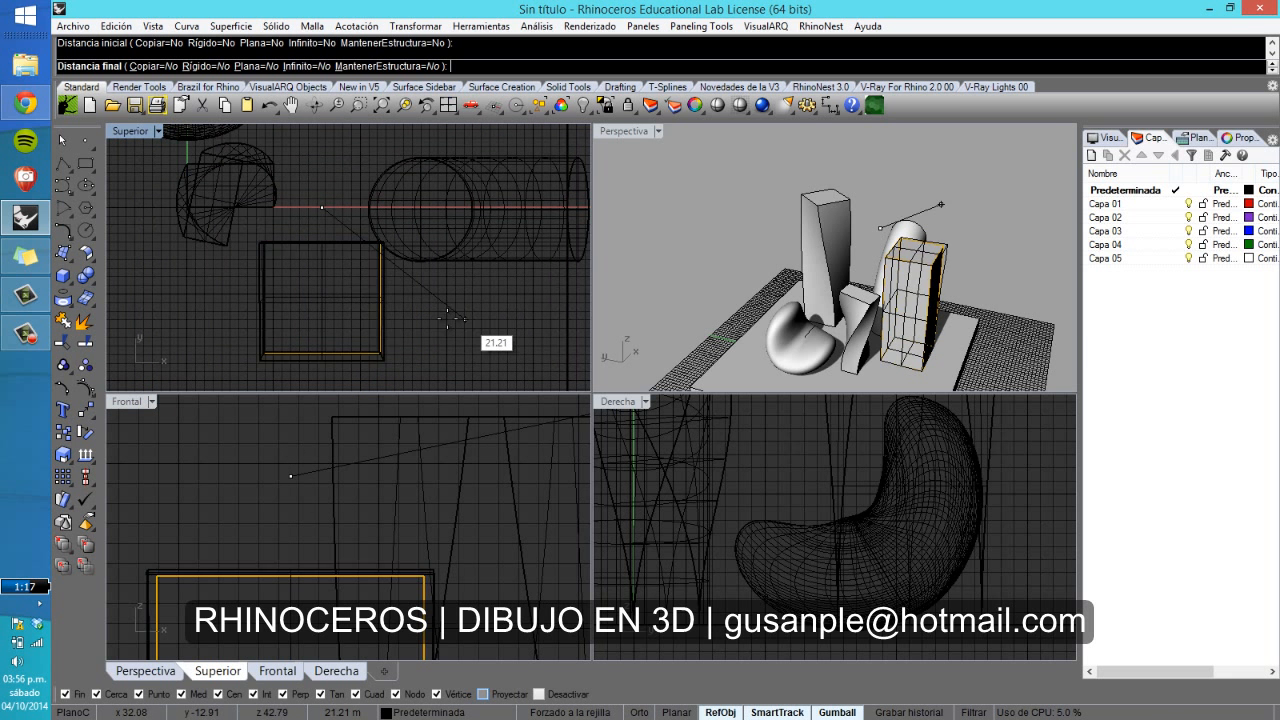
{"action": "scroll", "coordinate": [385, 545], "scroll_direction": "down", "scroll_amount": 4}
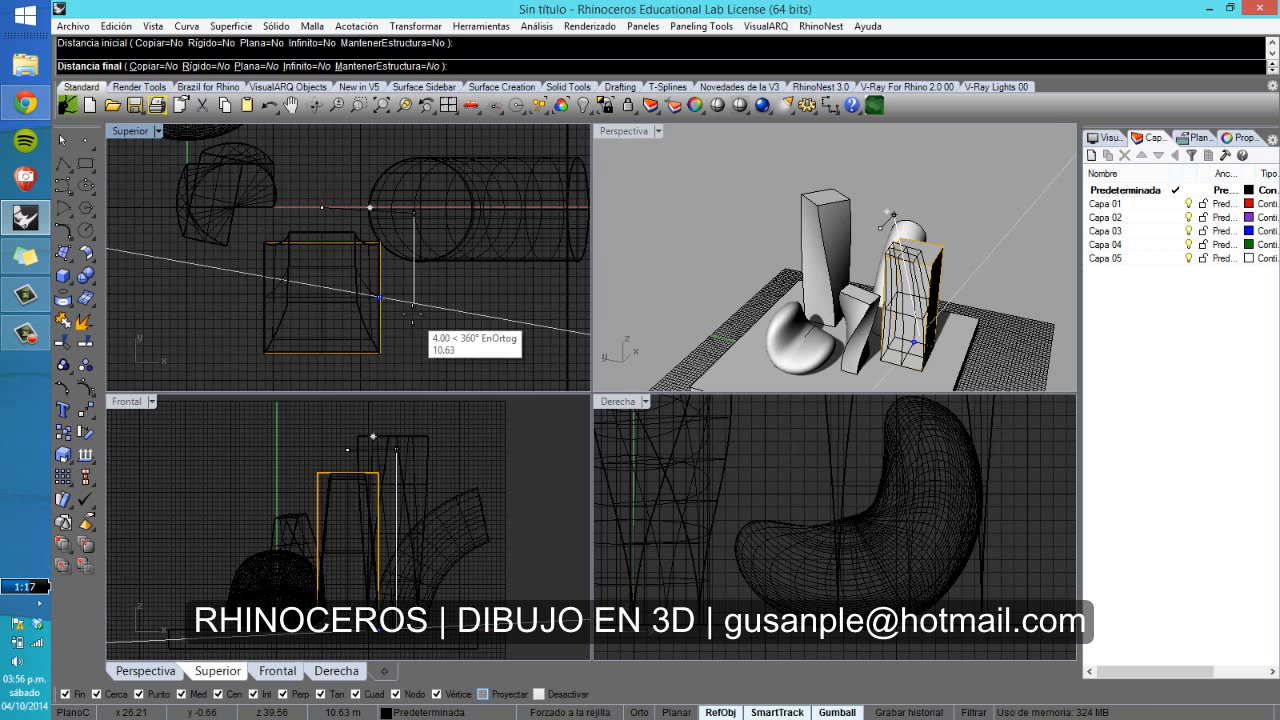
{"action": "left_click", "coordinate": [412, 316]}
Step: Check the tapered box from several sides in the perspective view and undo the taper
{"action": "right_click_drag", "start_coordinate": [830, 275], "coordinate": [727, 271]}
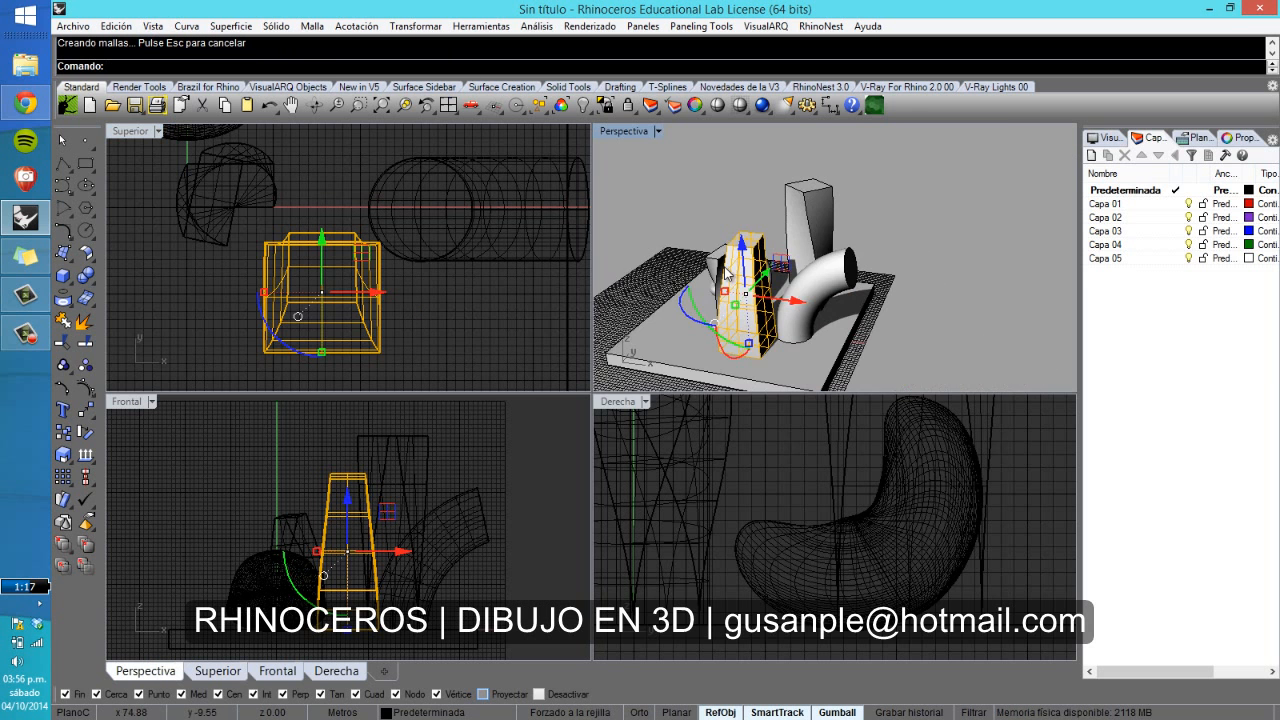
{"action": "left_click", "coordinate": [757, 231]}
{"action": "mouse_move", "coordinate": [809, 255]}
{"action": "right_mouse_down"}
{"action": "mouse_move", "coordinate": [1015, 288]}
{"action": "mouse_move", "coordinate": [1009, 312]}
{"action": "mouse_move", "coordinate": [950, 316]}
{"action": "right_mouse_up"}
{"action": "scroll", "coordinate": [1015, 288], "scroll_direction": "up", "scroll_amount": 3}
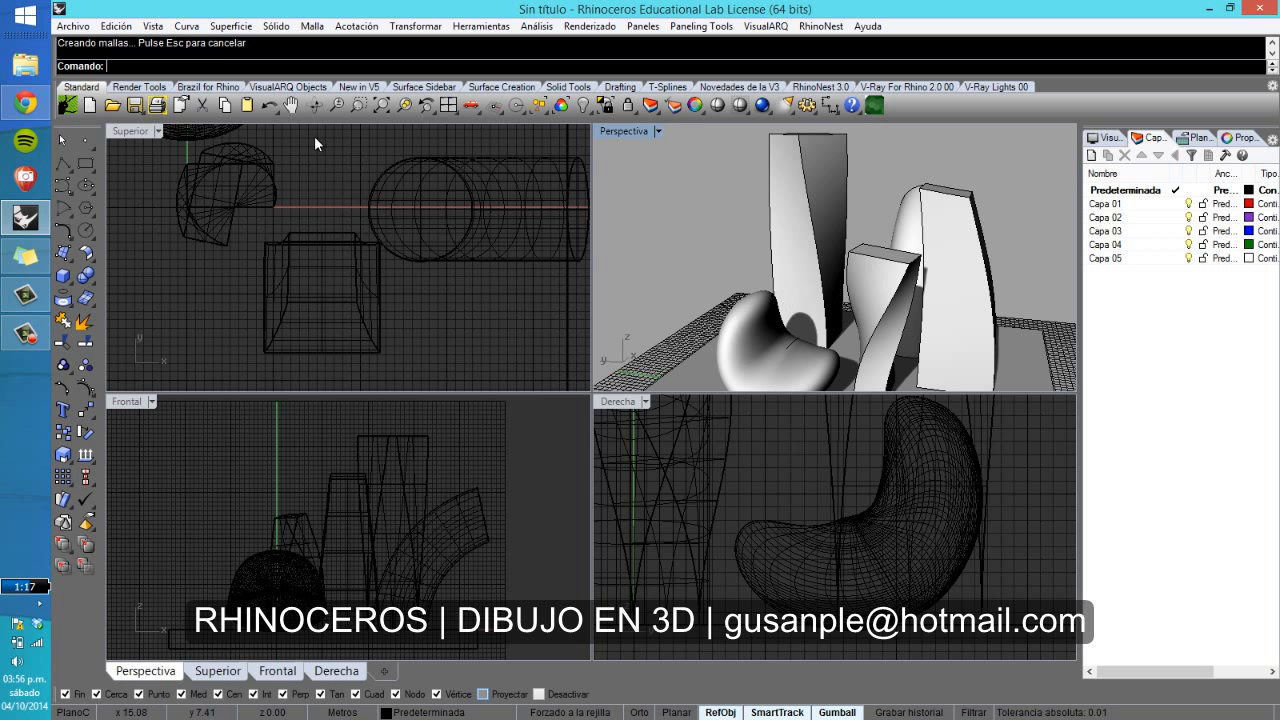
{"action": "left_click", "coordinate": [268, 105]}
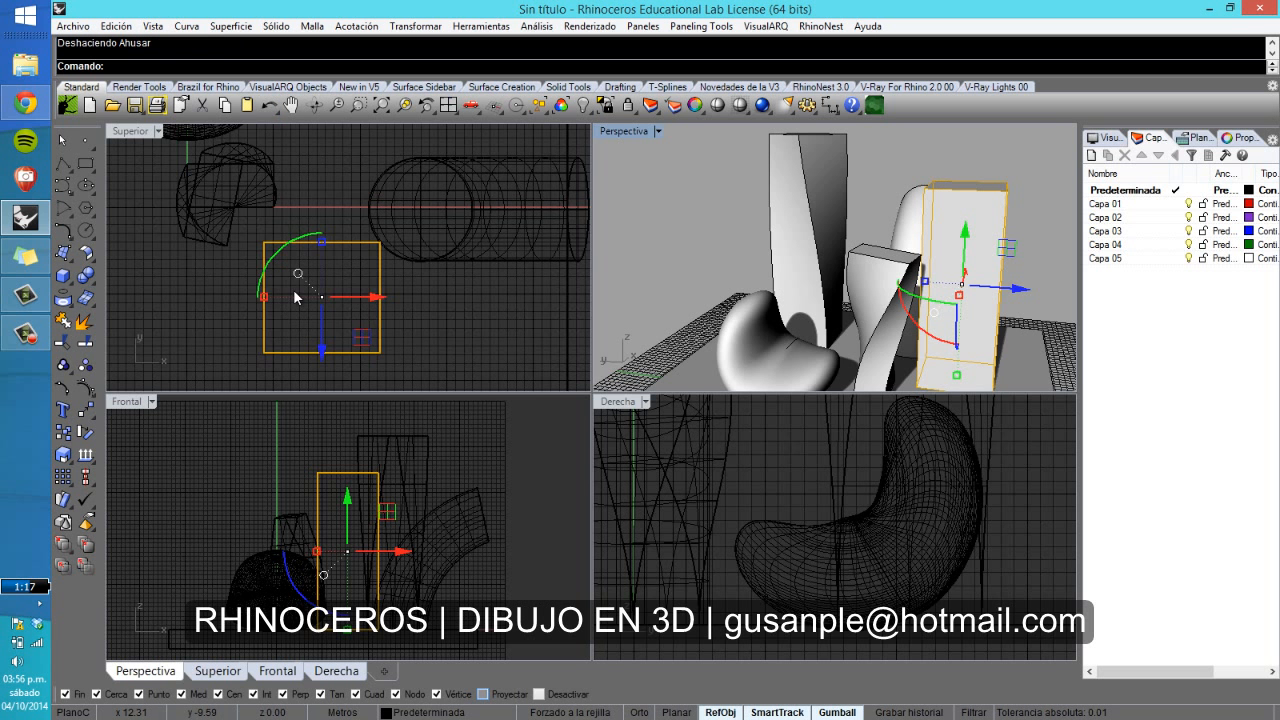
{"action": "scroll", "coordinate": [296, 297], "scroll_direction": "down", "scroll_amount": 3}
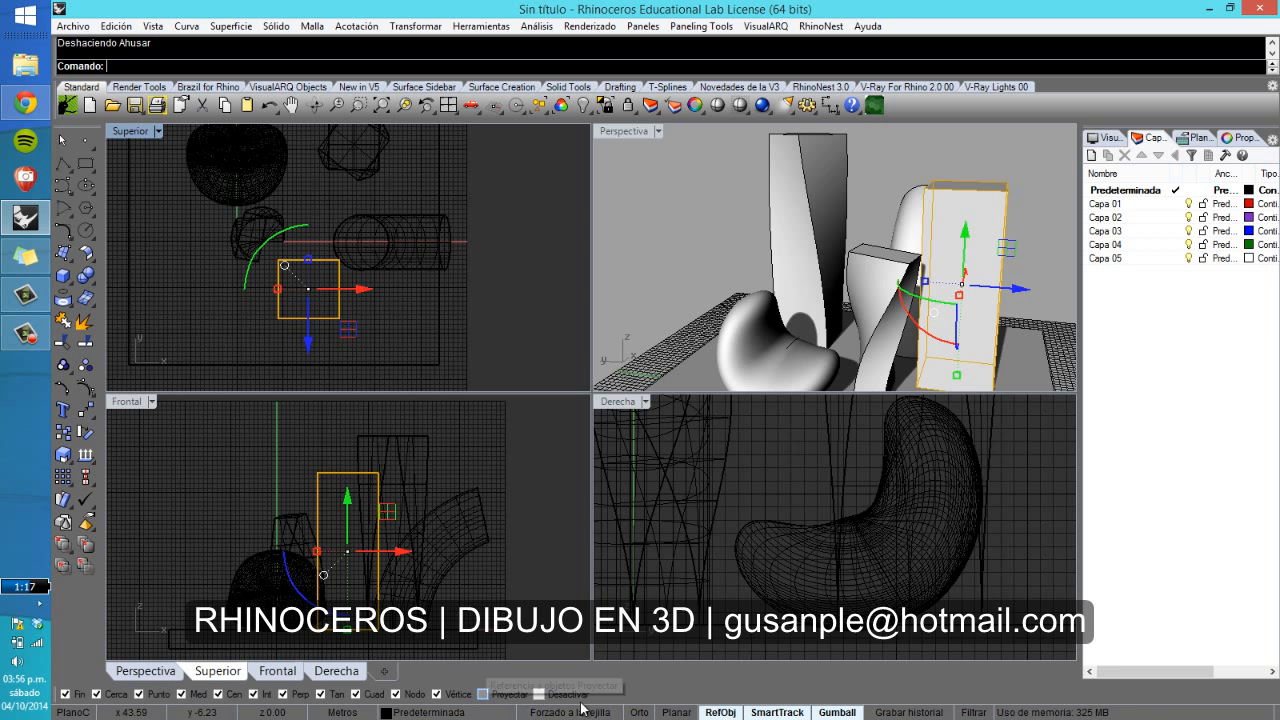
Step: Disable all object snaps
{"action": "left_click", "coordinate": [540, 694]}
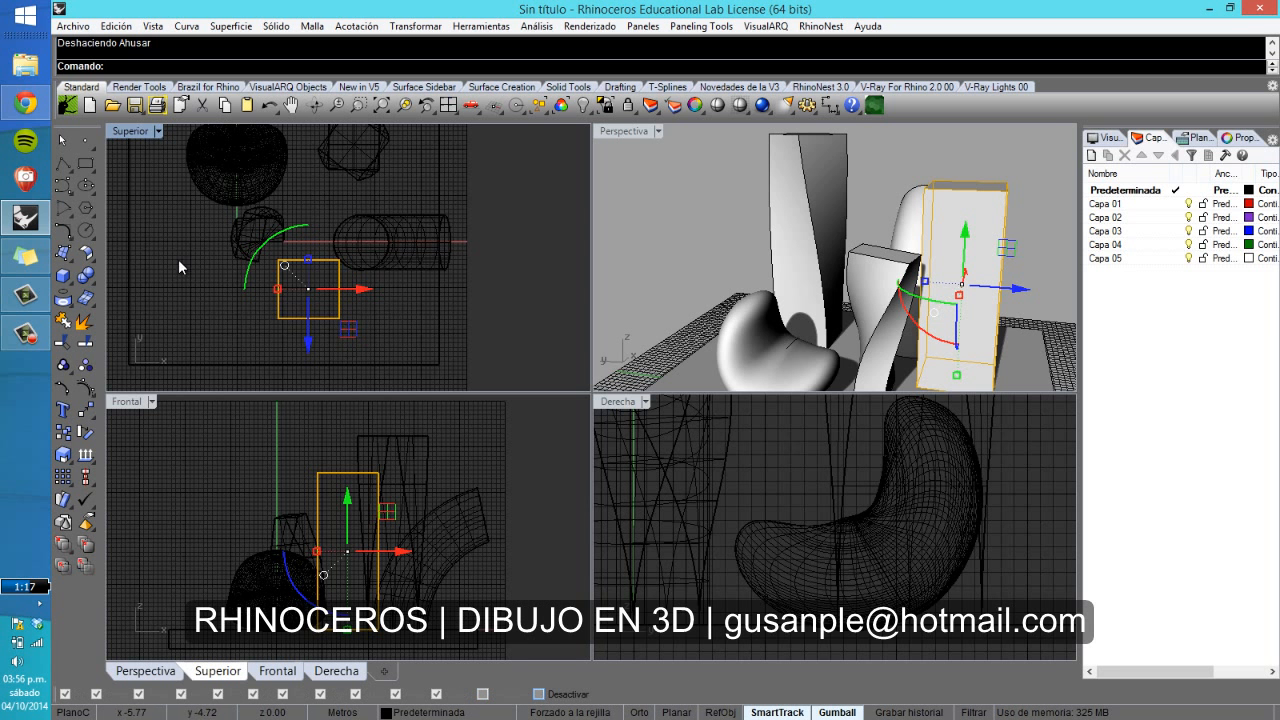
{"action": "right_click", "coordinate": [415, 46]}
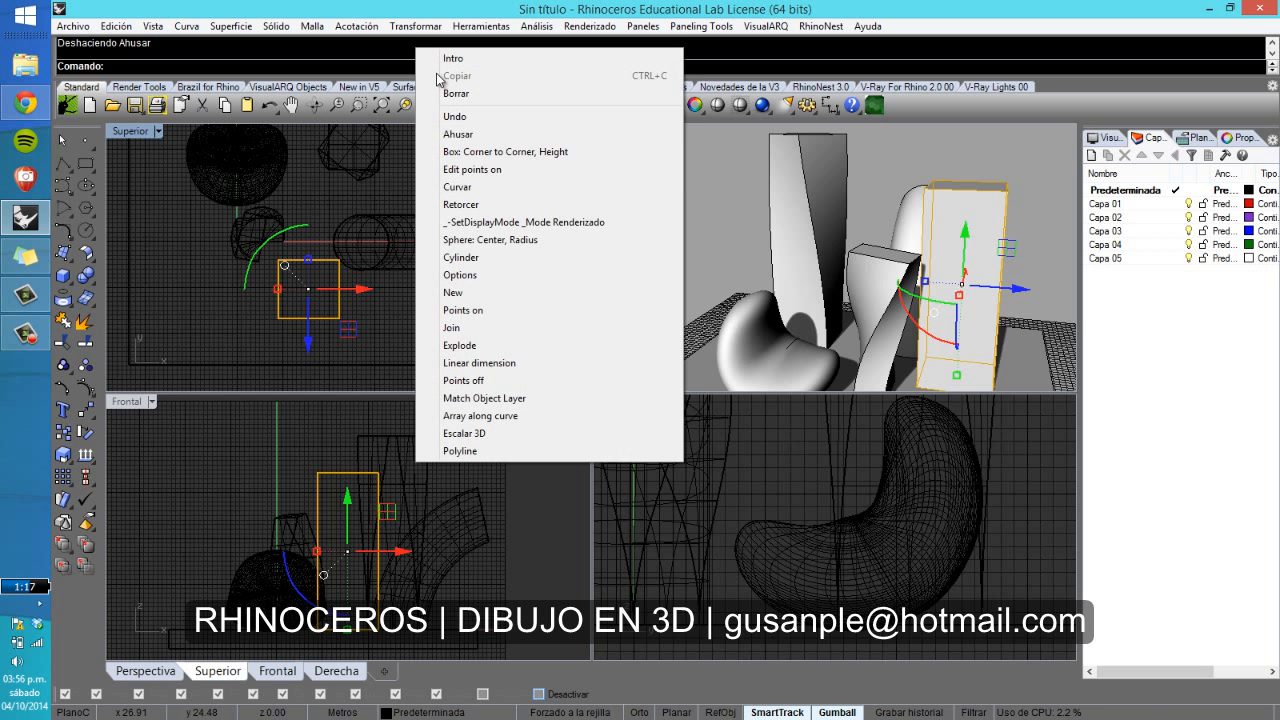
{"action": "left_click", "coordinate": [480, 134]}
{"action": "scroll", "coordinate": [378, 298], "scroll_direction": "up", "scroll_amount": 5}
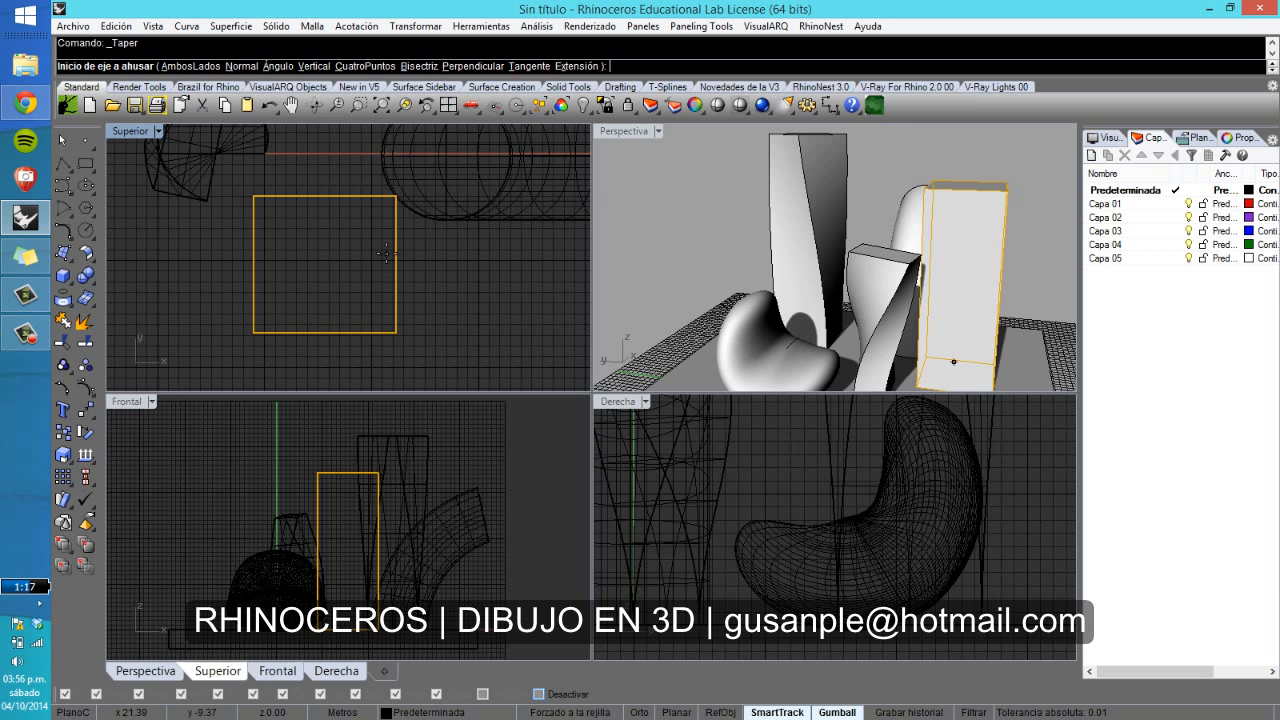
{"action": "left_click", "coordinate": [330, 262]}
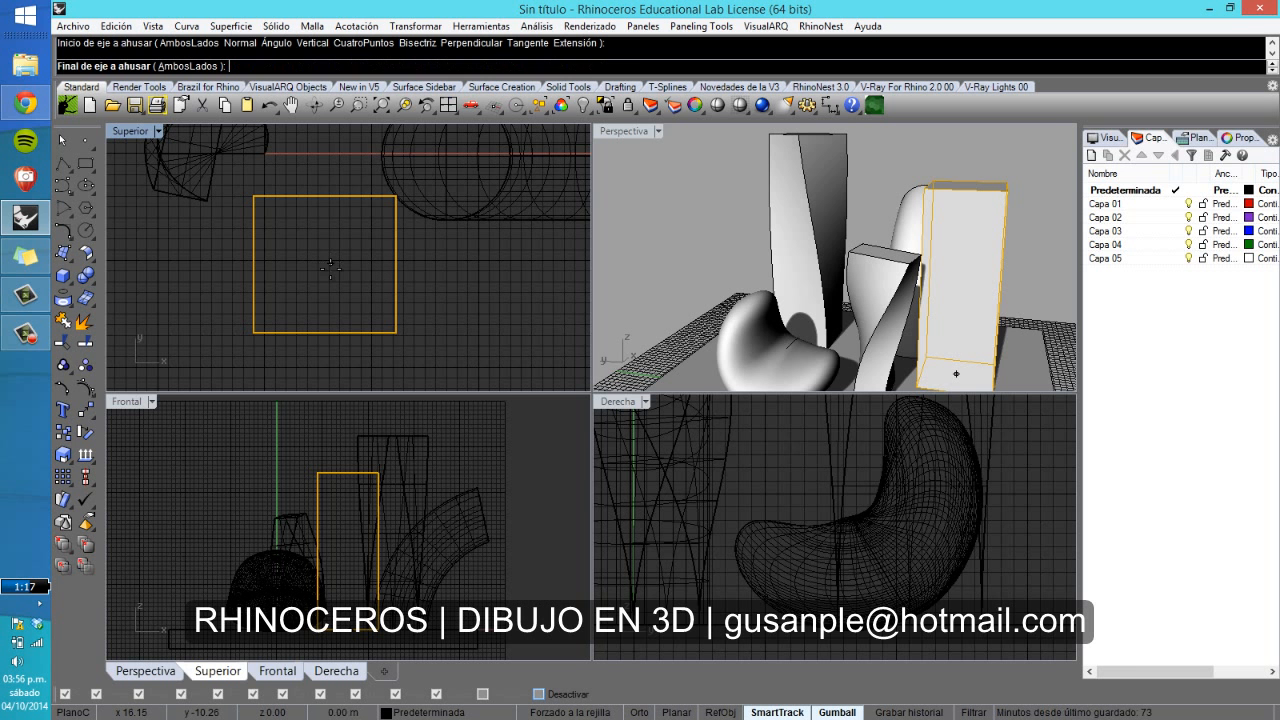
{"action": "right_click_drag", "start_coordinate": [341, 434], "coordinate": [342, 444]}
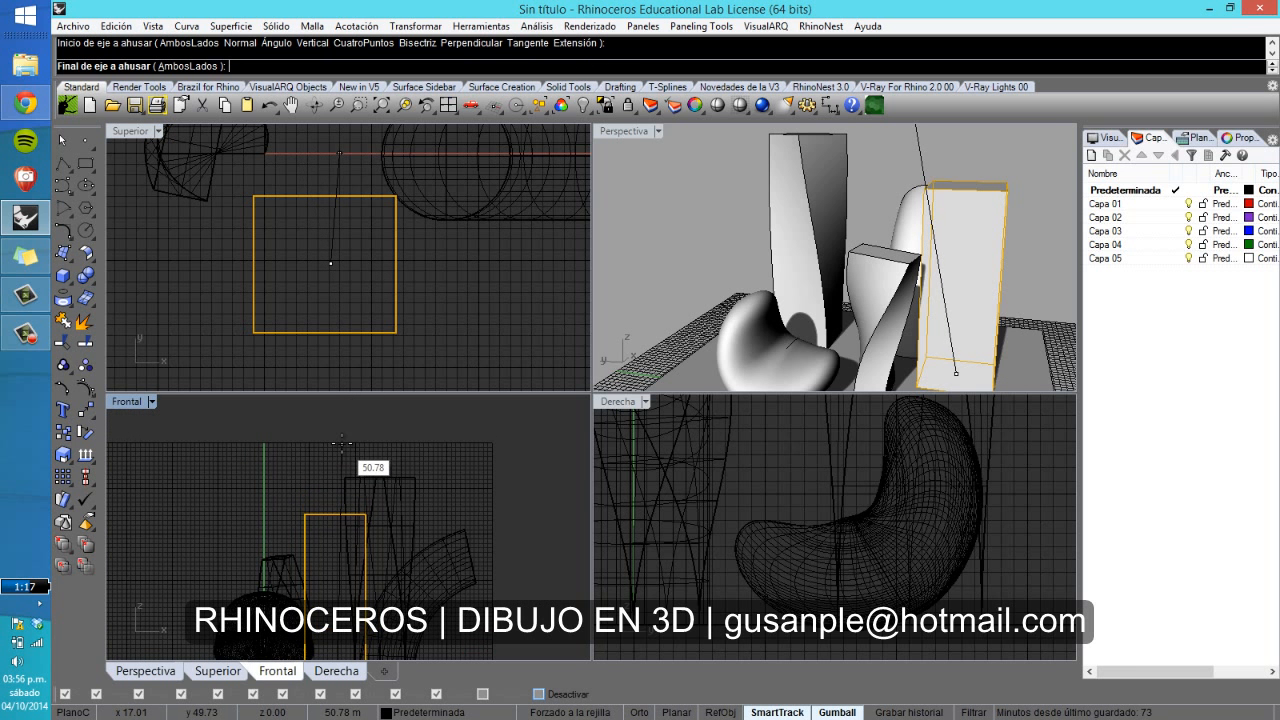
{"action": "key", "text": "F6"}
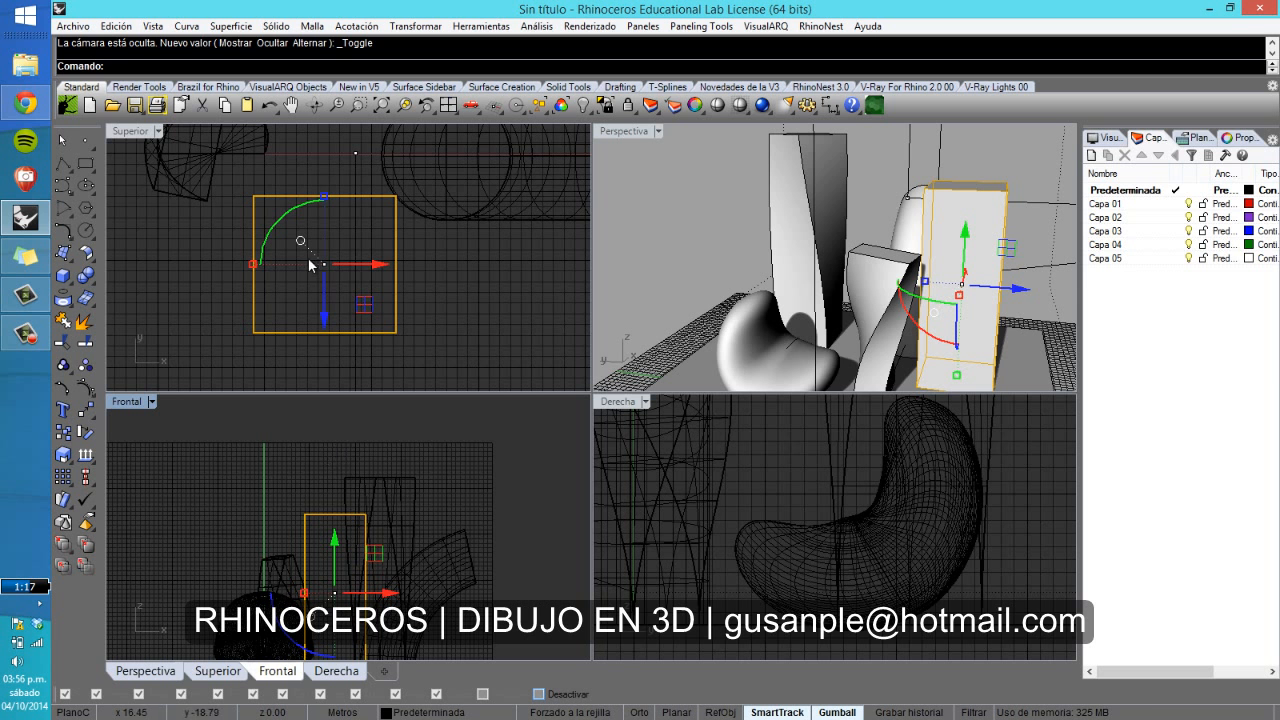
{"action": "key", "text": "F8"}
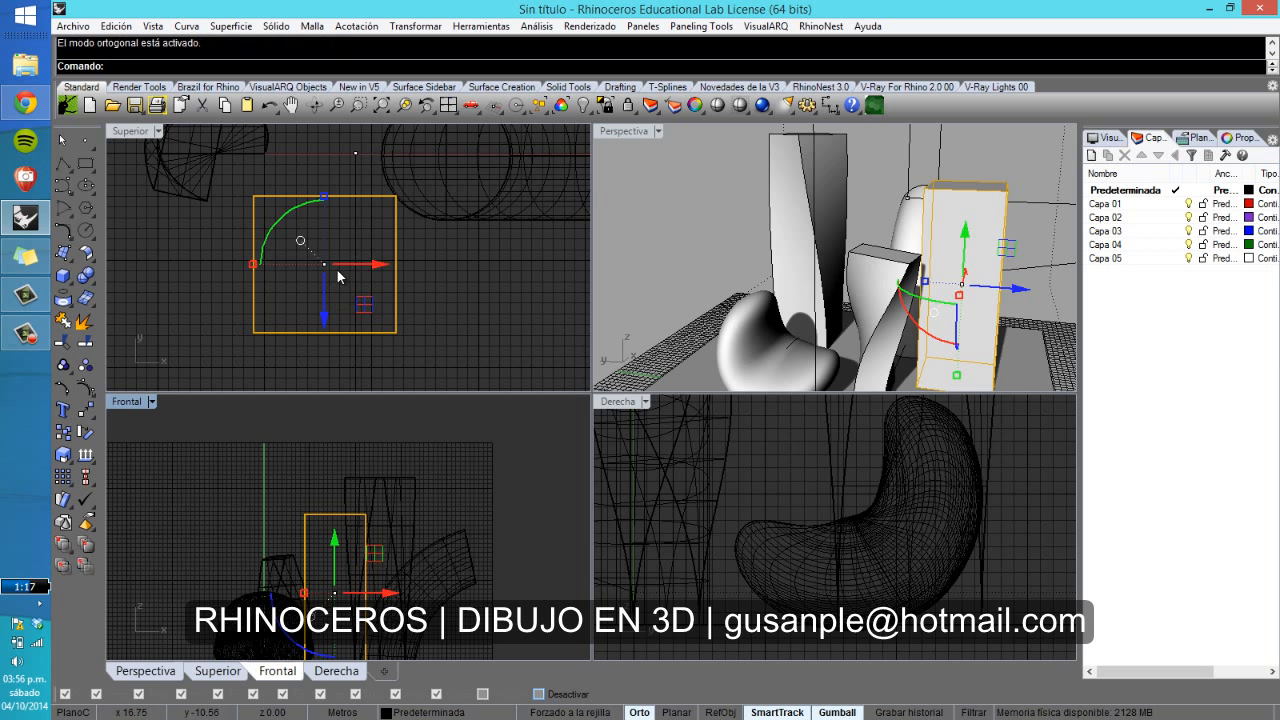
{"action": "left_click", "coordinate": [338, 277]}
{"action": "key", "text": "F8"}
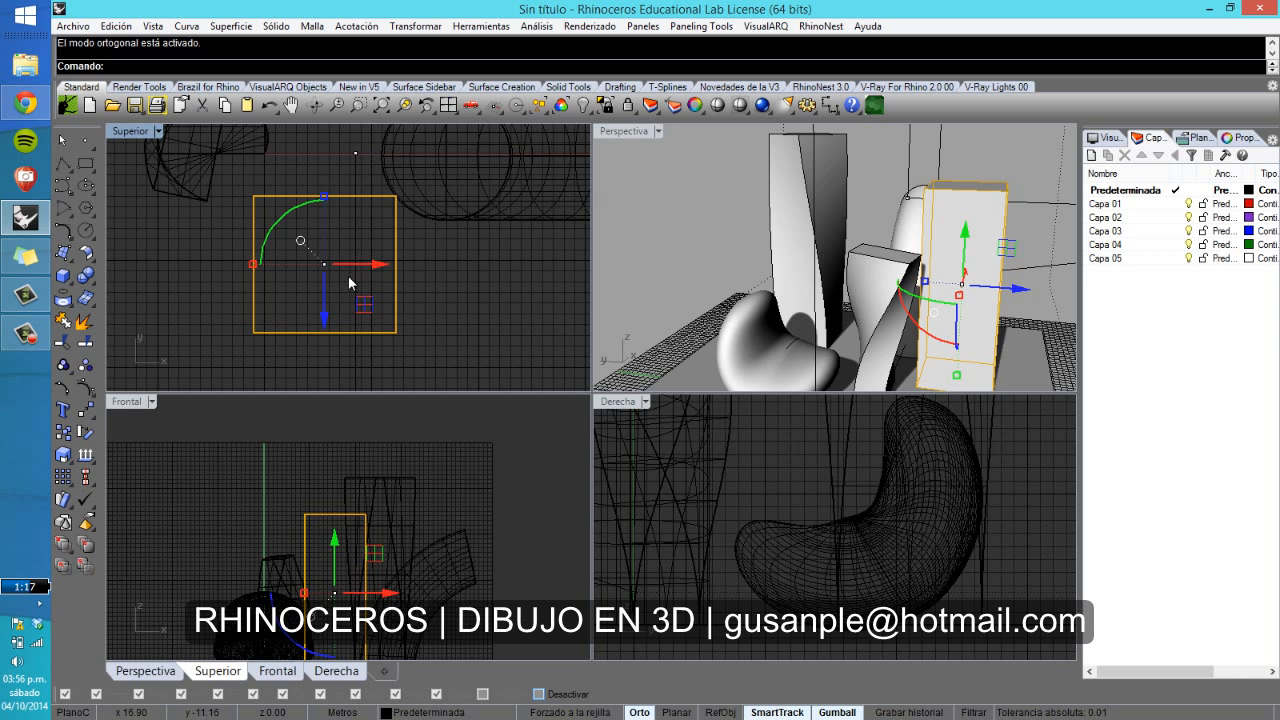
{"action": "left_click", "coordinate": [445, 289]}
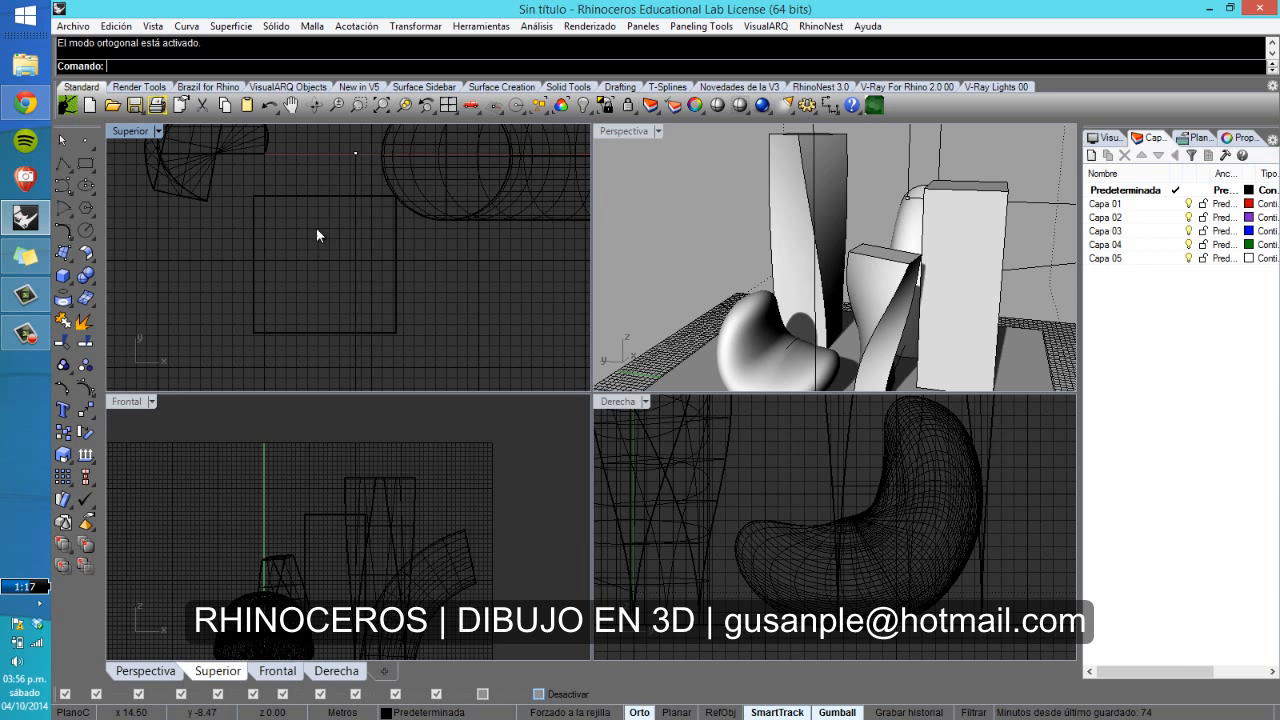
{"action": "right_click", "coordinate": [325, 70]}
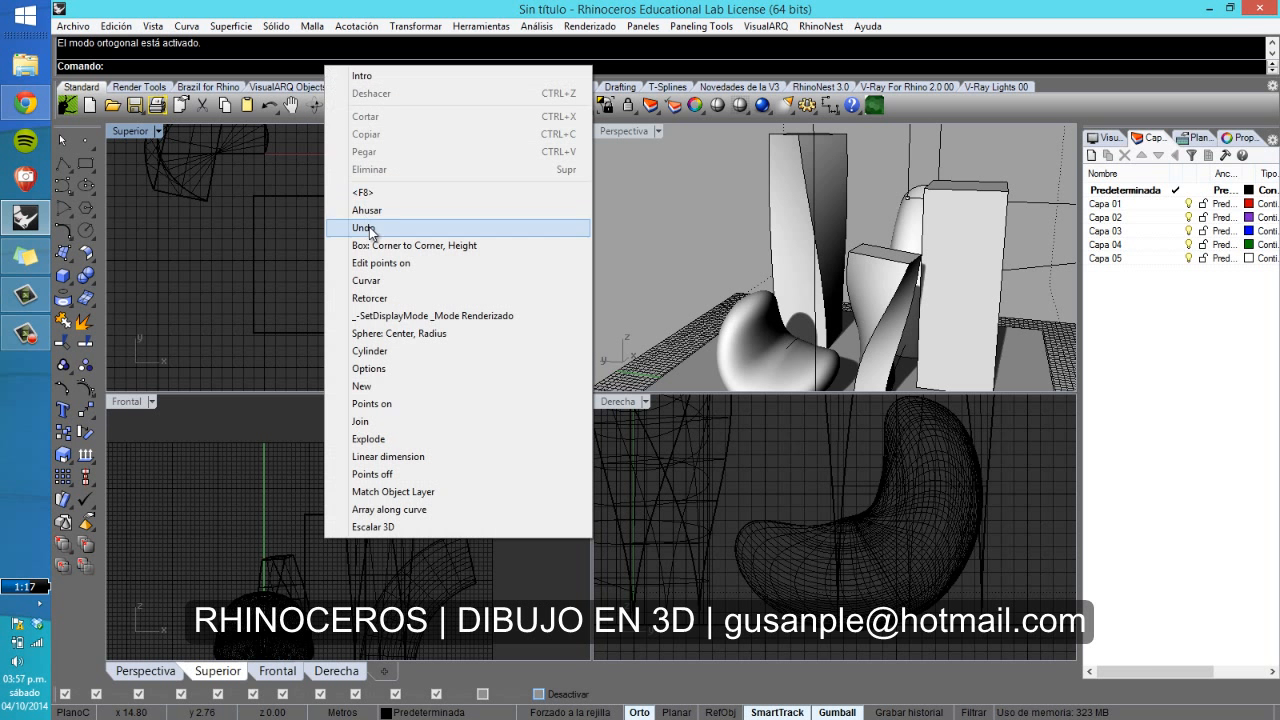
{"action": "left_click", "coordinate": [379, 196]}
Step: Taper the plain box upward along a vertical axis from its base centre past its top, with an end distance of about 7.2 m, smaller than the start distance
{"action": "right_click", "coordinate": [352, 73]}
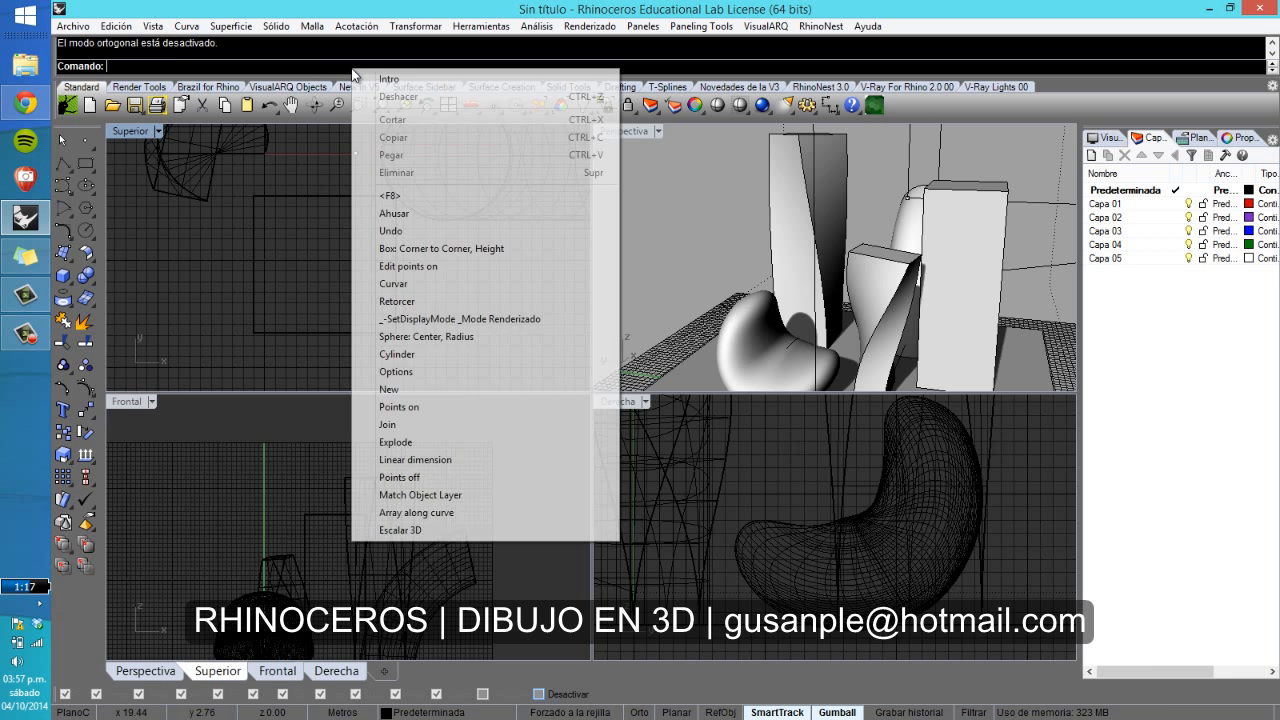
{"action": "left_click", "coordinate": [391, 215]}
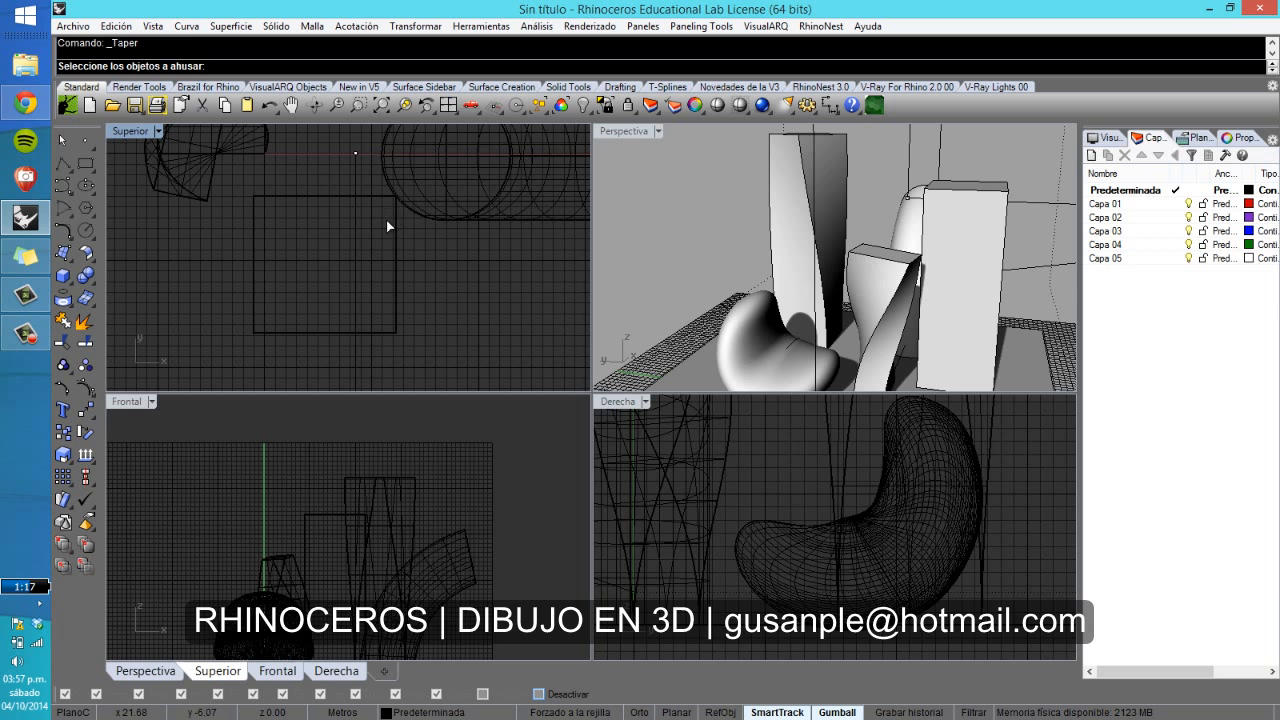
{"action": "left_click", "coordinate": [396, 277]}
{"action": "key", "text": "Return"}
{"action": "left_click", "coordinate": [324, 262]}
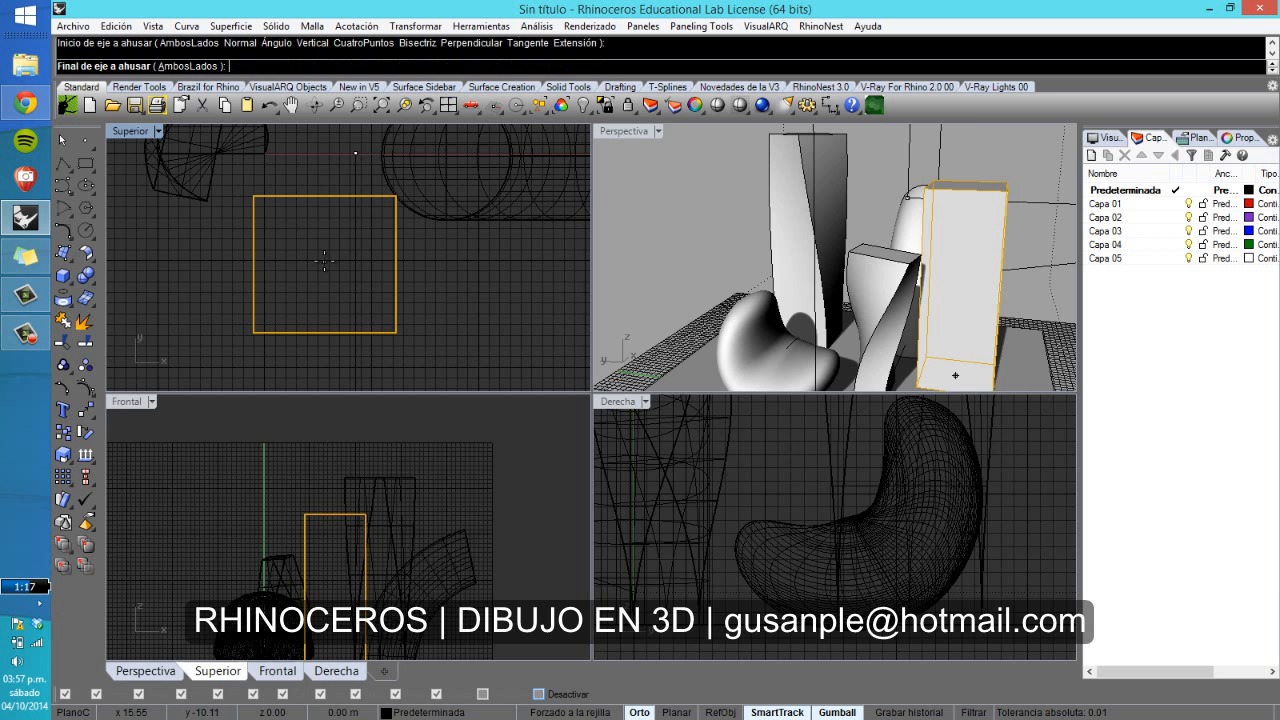
{"action": "left_click", "coordinate": [333, 457]}
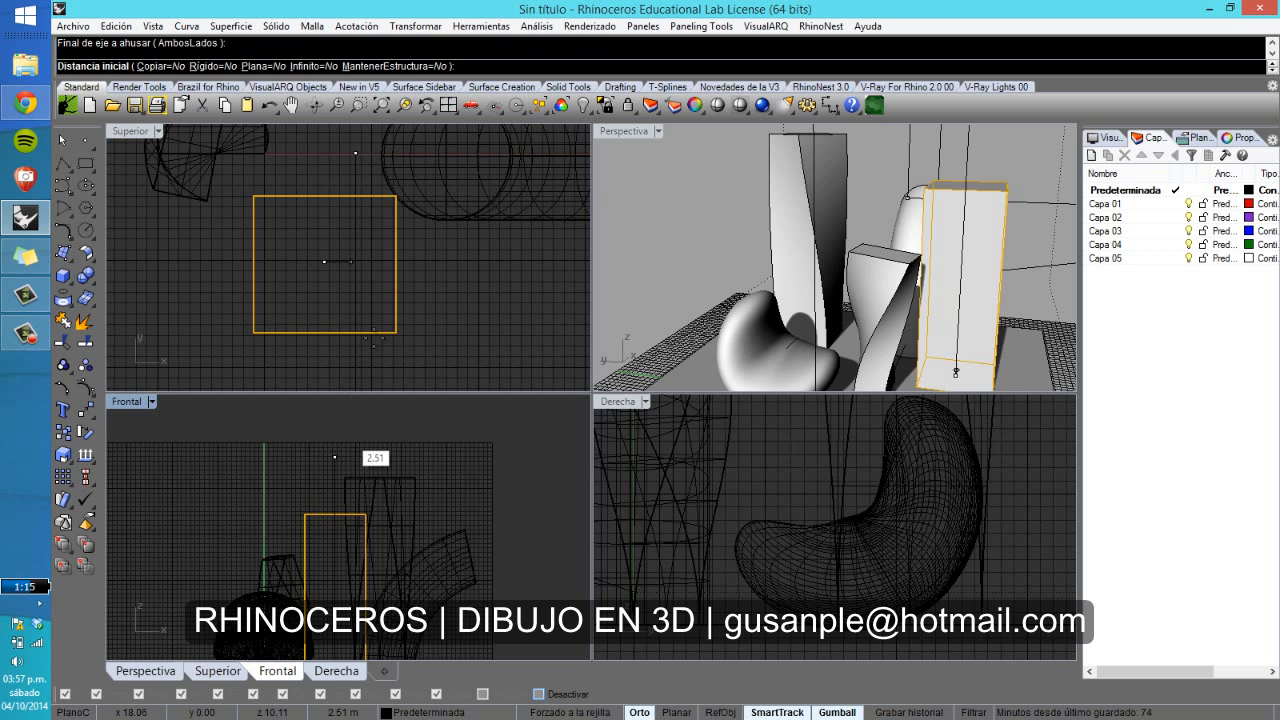
{"action": "left_click", "coordinate": [500, 288]}
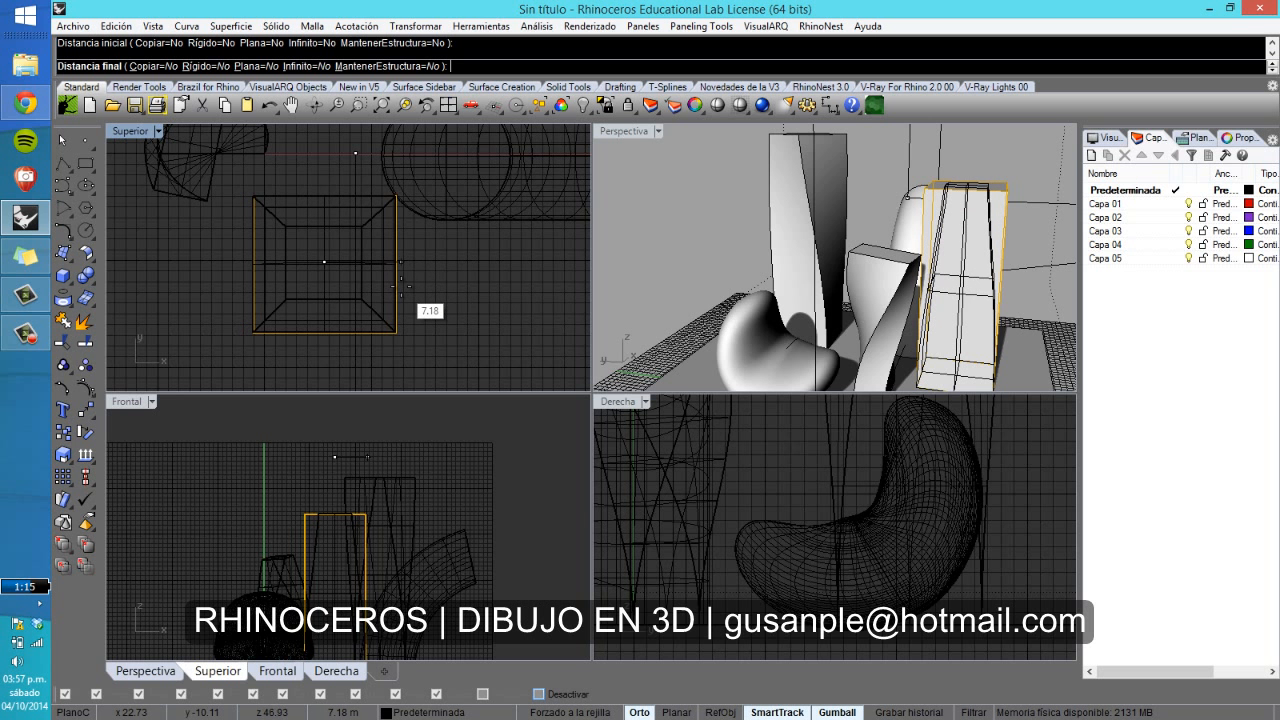
{"action": "left_click", "coordinate": [400, 286]}
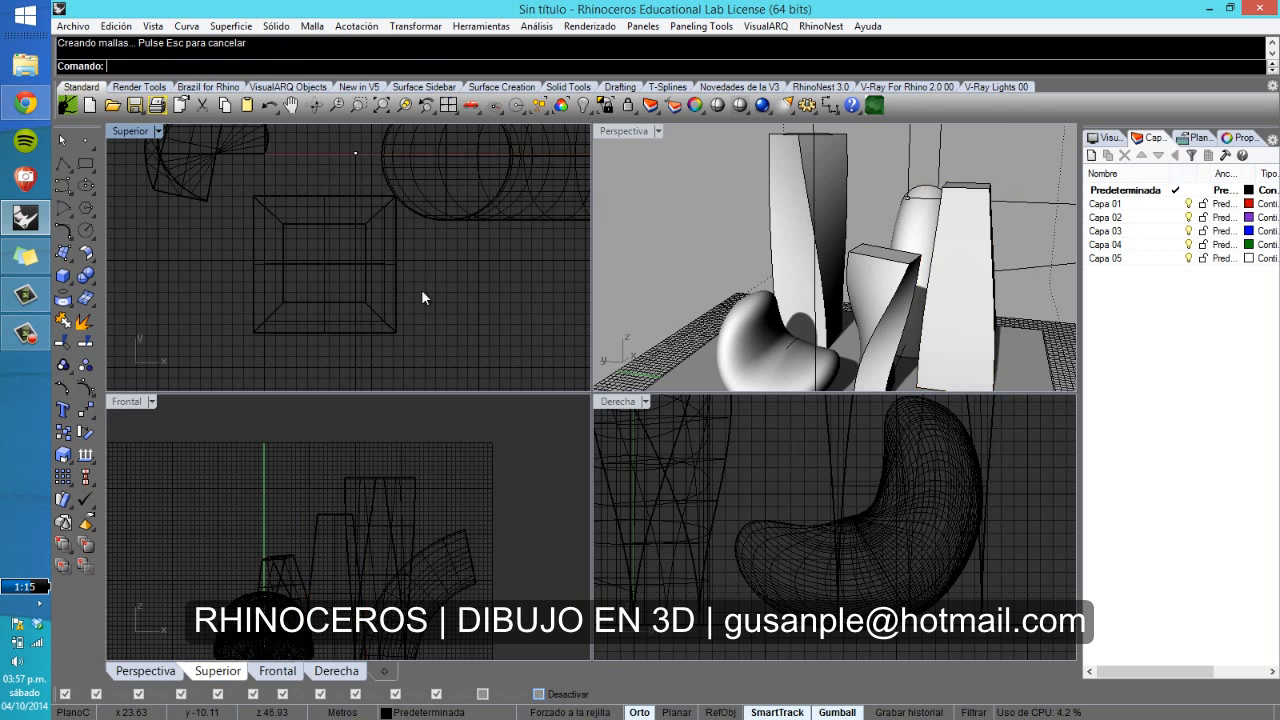
Step: Examine the tapered box and the neighbouring solids from several sides in the perspective view
{"action": "right_click_drag", "start_coordinate": [897, 268], "coordinate": [720, 246]}
{"action": "scroll", "coordinate": [826, 309], "scroll_direction": "down", "scroll_amount": 5}
{"action": "right_click_drag", "start_coordinate": [743, 302], "coordinate": [803, 302]}
{"action": "scroll", "coordinate": [804, 335], "scroll_direction": "up", "scroll_amount": 6}
{"action": "scroll", "coordinate": [802, 226], "scroll_direction": "down", "scroll_amount": 5}
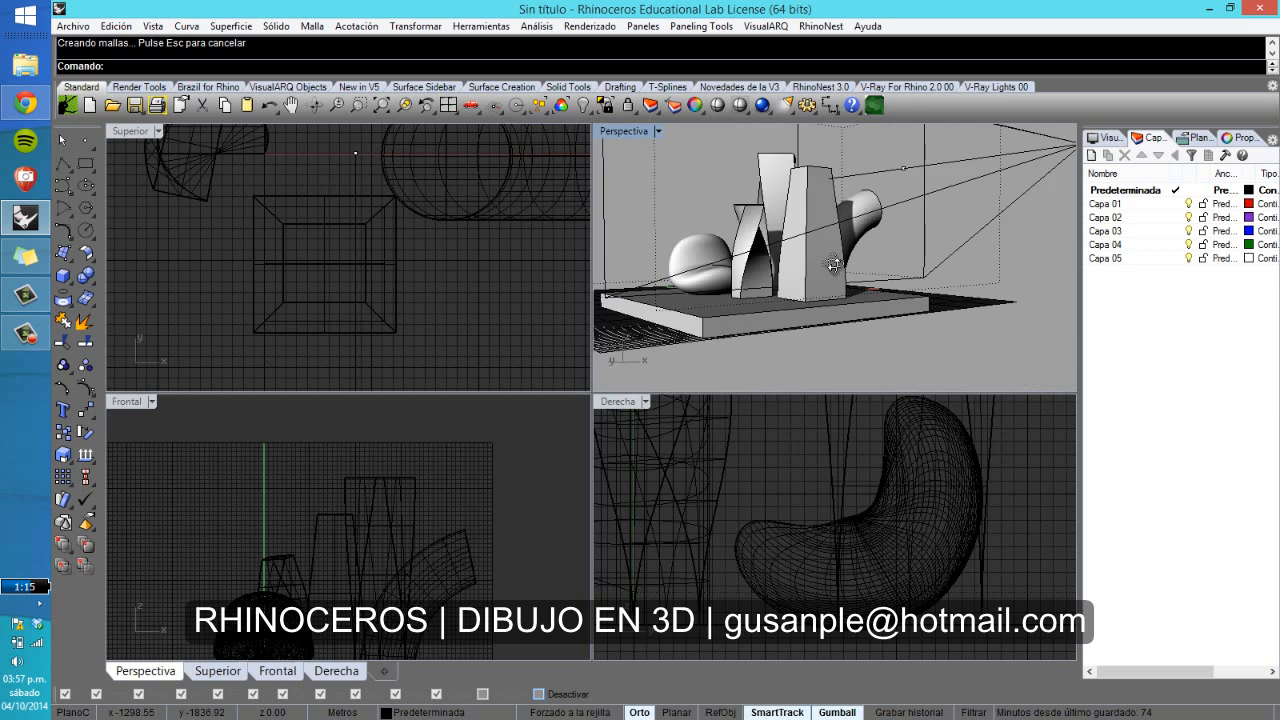
{"action": "right_click_drag", "start_coordinate": [806, 230], "coordinate": [900, 316]}
Step: Draw another box about 34.7 m tall near the slab's front-left corner, beside the tapered box
{"action": "scroll", "coordinate": [384, 318], "scroll_direction": "down", "scroll_amount": 5}
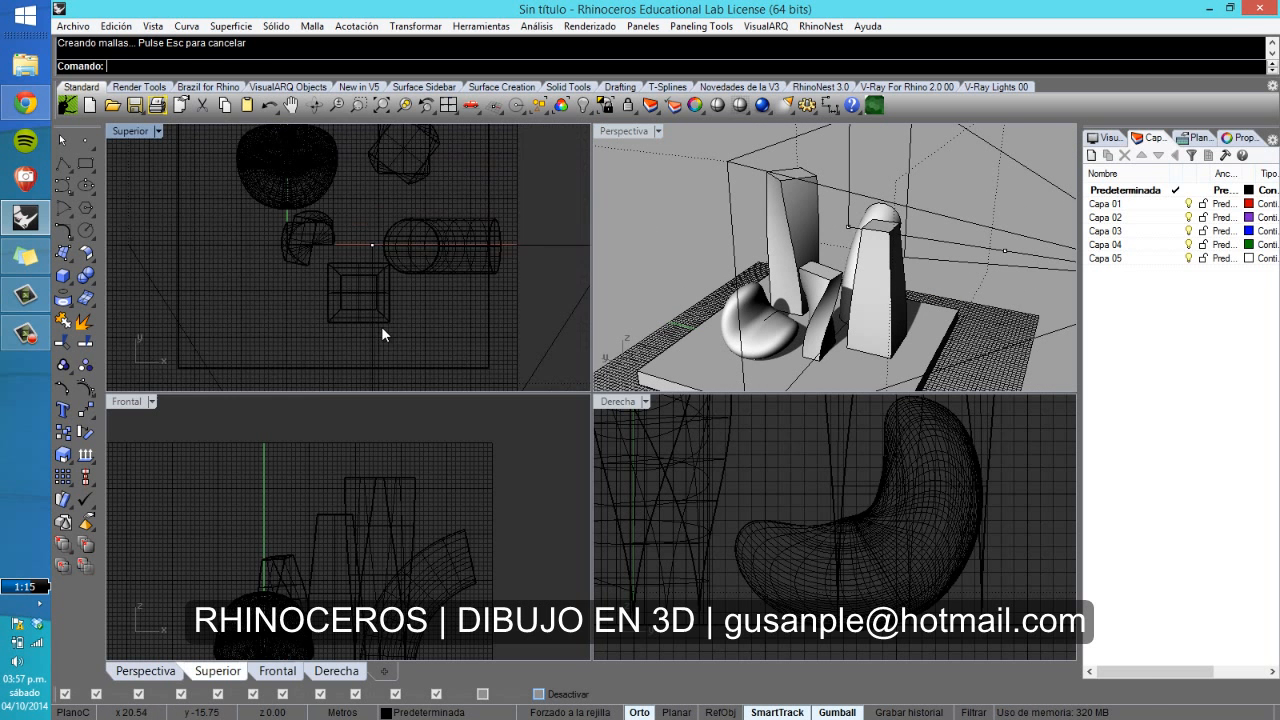
{"action": "right_click_drag", "start_coordinate": [381, 326], "coordinate": [417, 298]}
{"action": "left_click", "coordinate": [63, 284]}
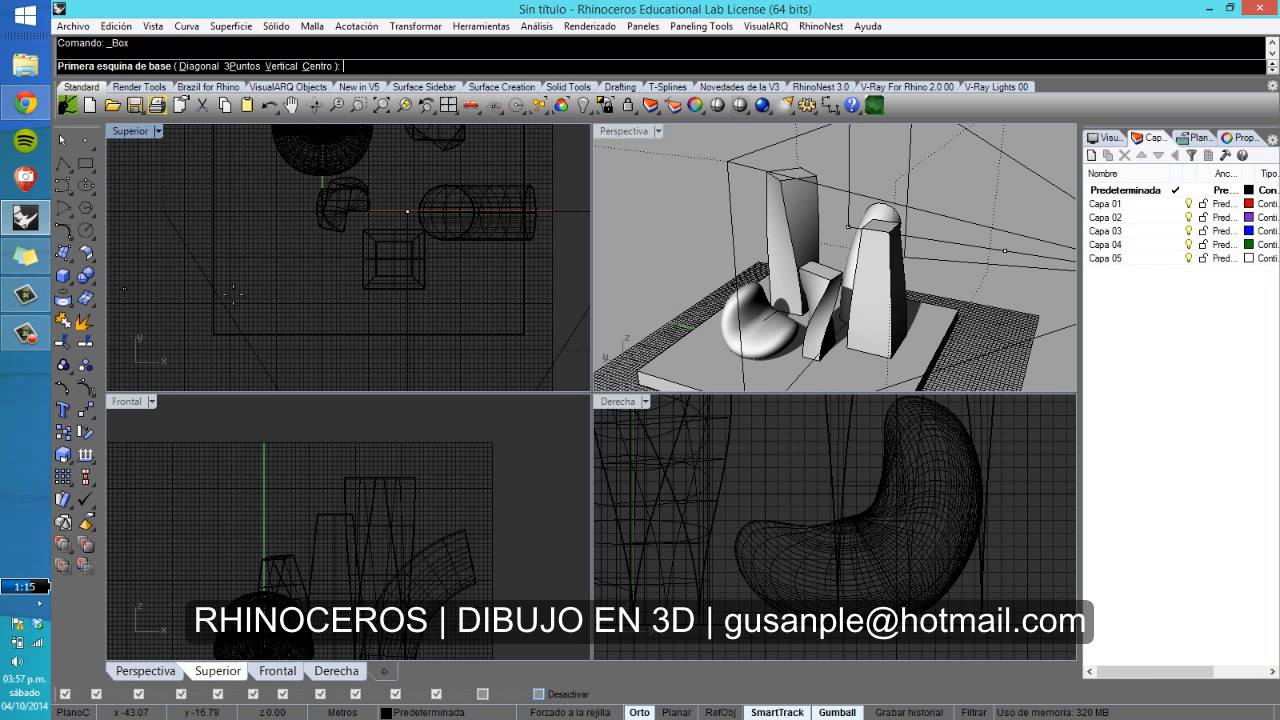
{"action": "left_click", "coordinate": [252, 291]}
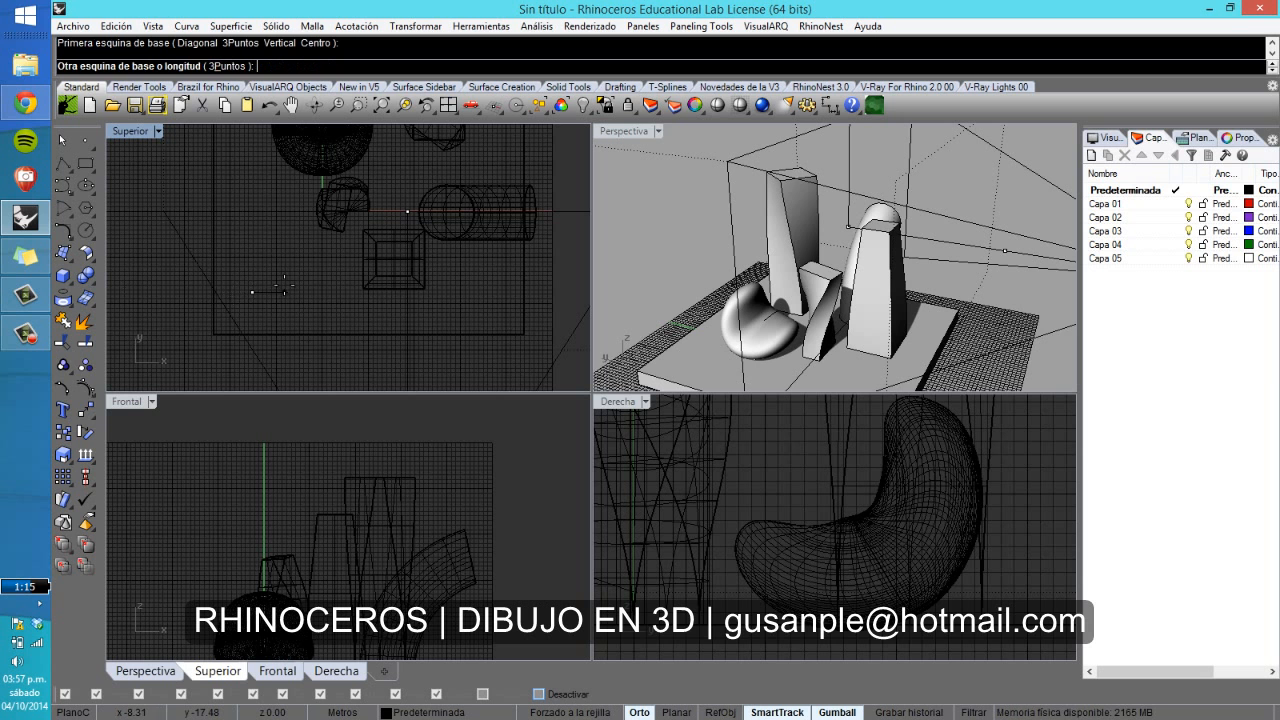
{"action": "left_click", "coordinate": [306, 237]}
{"action": "scroll", "coordinate": [320, 475], "scroll_direction": "up", "scroll_amount": 3}
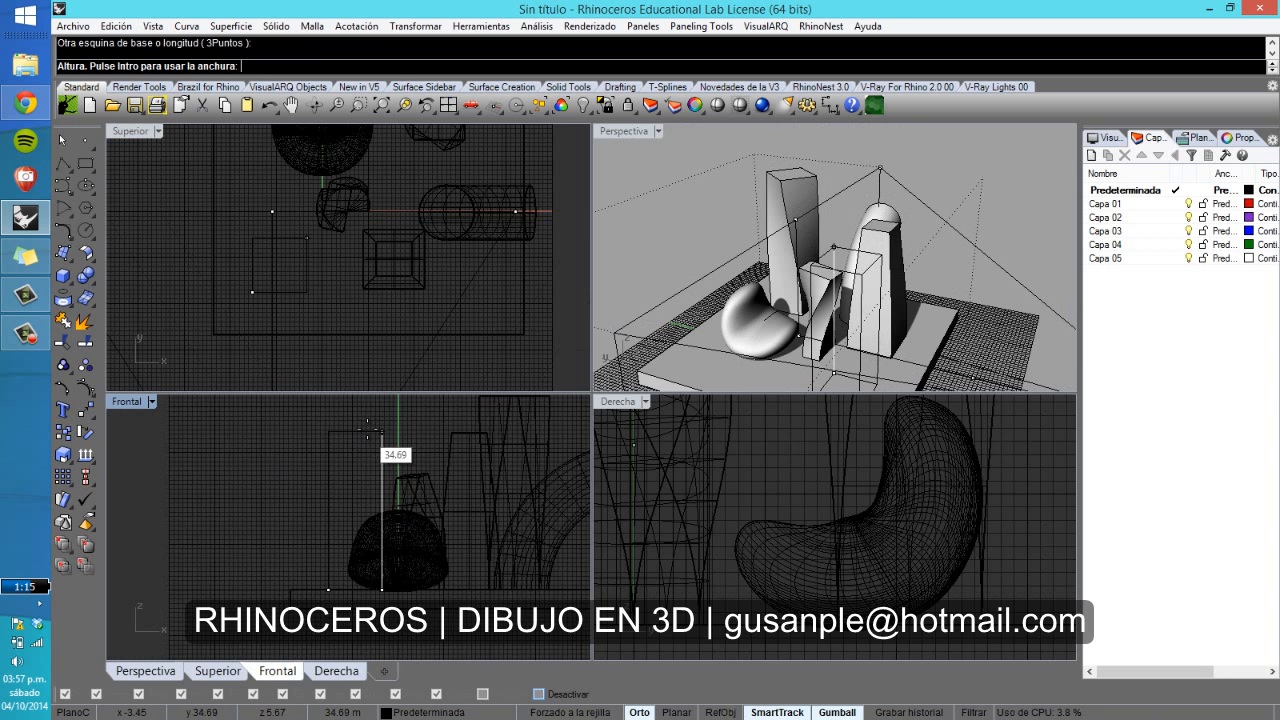
{"action": "left_click", "coordinate": [369, 430]}
Step: Start a taper of the new box along a vertical axis about 43 m long, beginning just behind the back edge of its base
{"action": "left_click", "coordinate": [304, 271]}
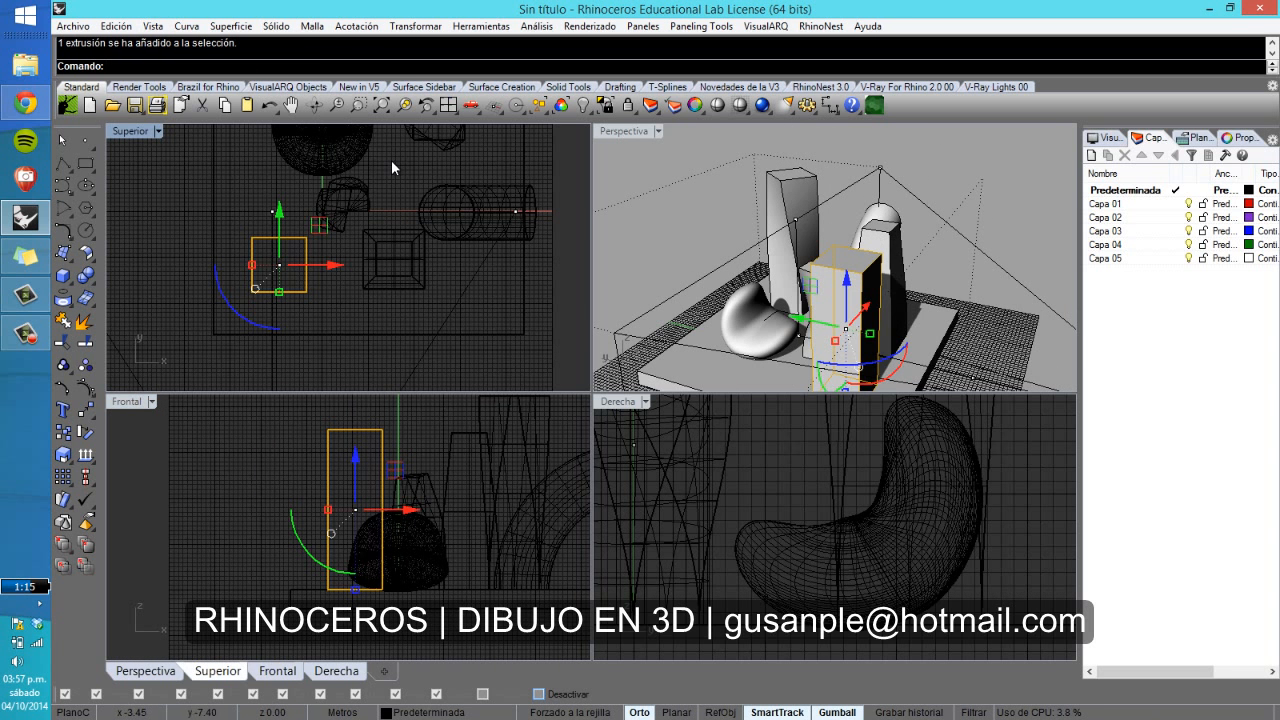
{"action": "right_click", "coordinate": [396, 76]}
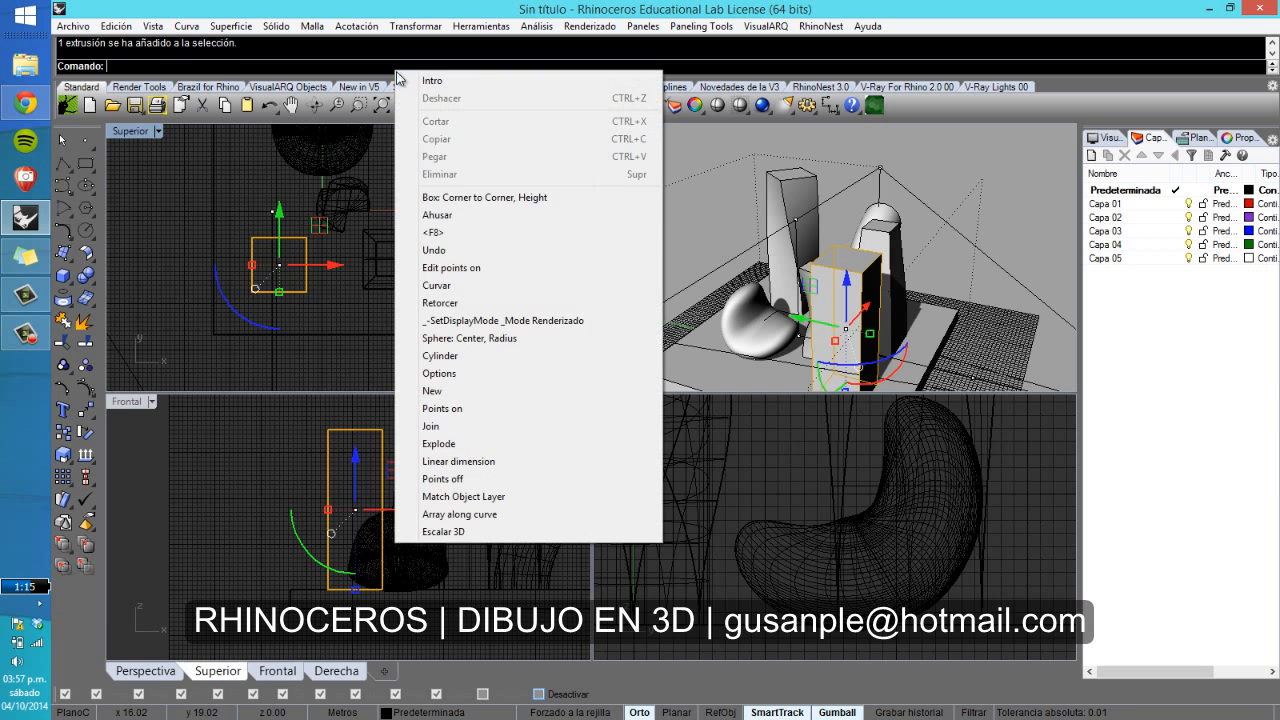
{"action": "left_click", "coordinate": [446, 217]}
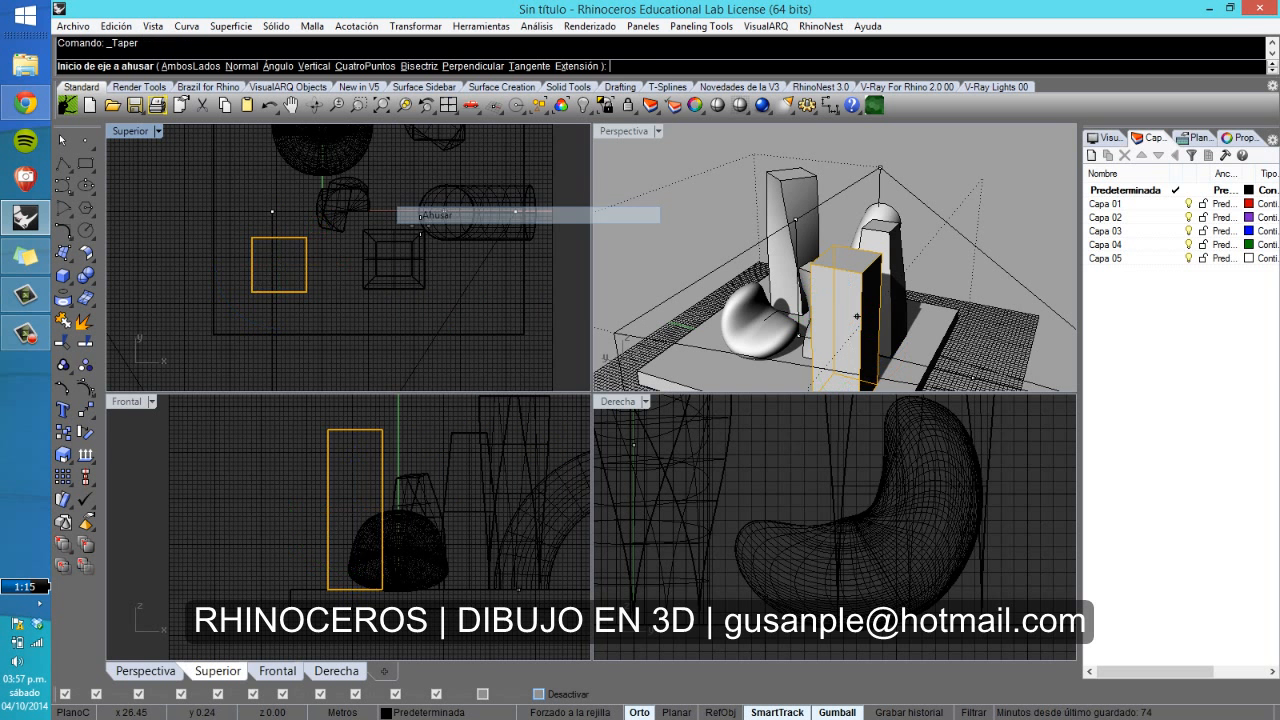
{"action": "scroll", "coordinate": [266, 258], "scroll_direction": "up", "scroll_amount": 3}
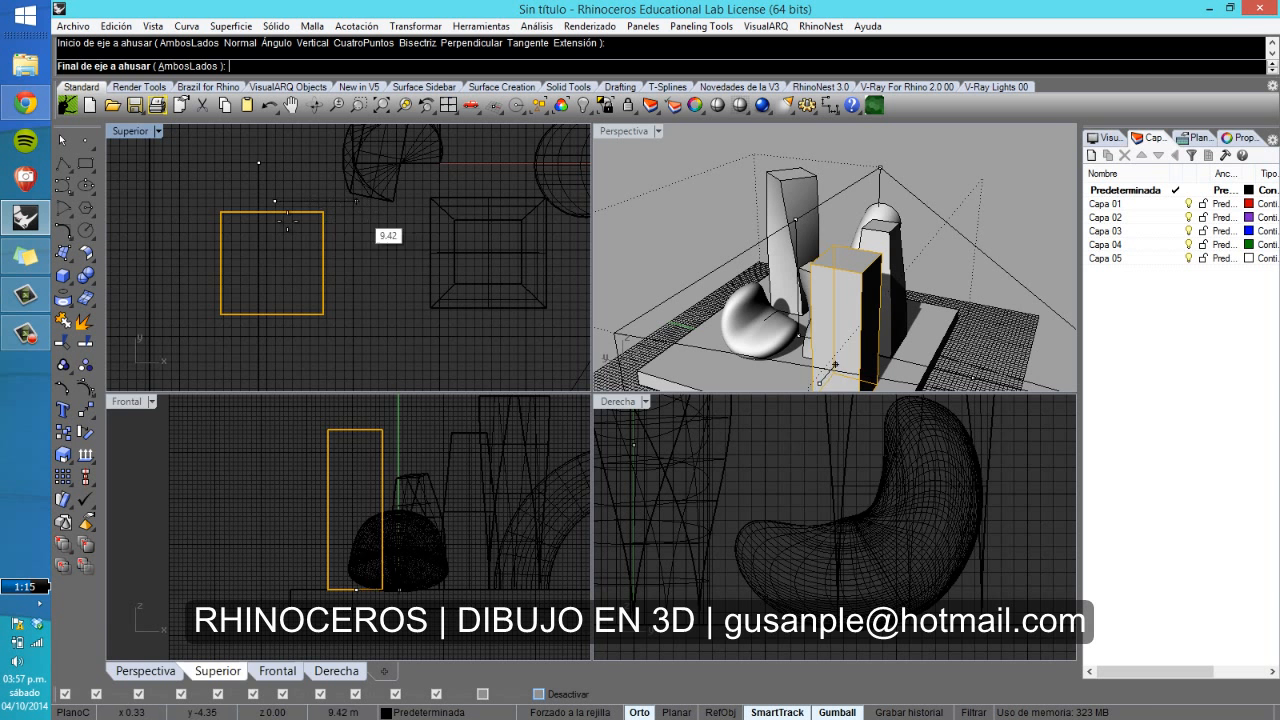
{"action": "right_click_drag", "start_coordinate": [367, 432], "coordinate": [383, 502]}
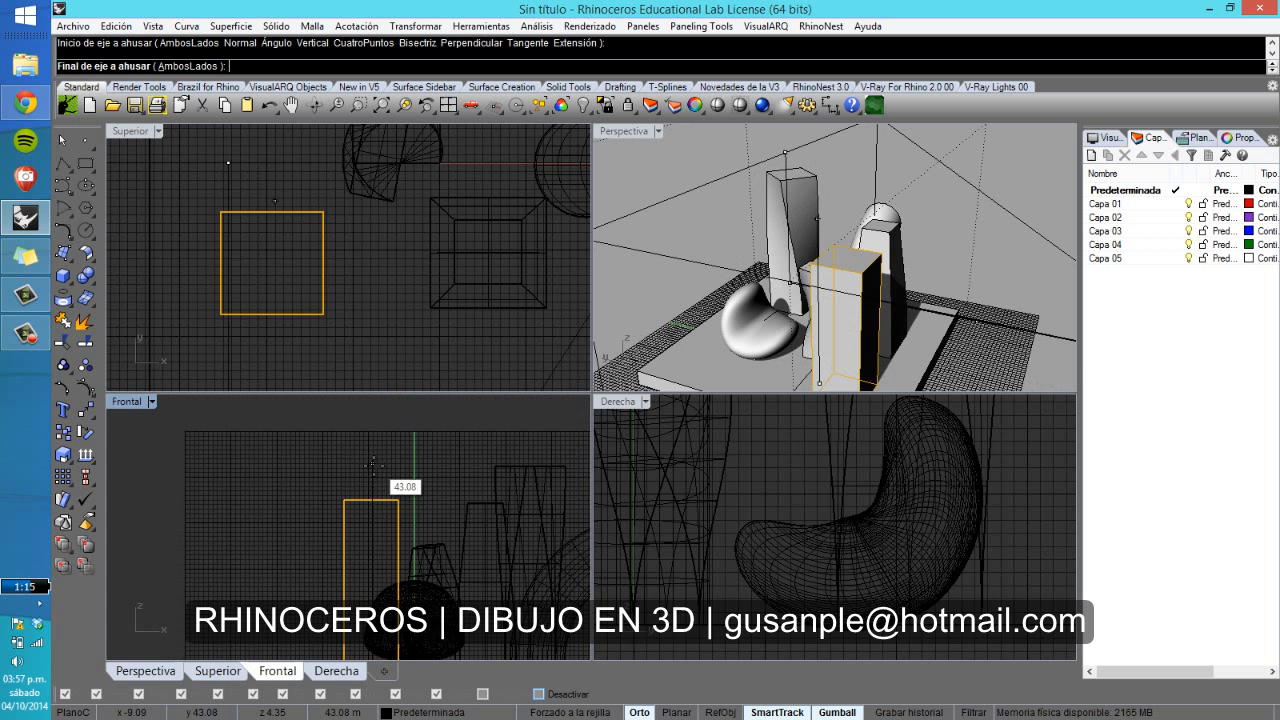
{"action": "left_click", "coordinate": [372, 465]}
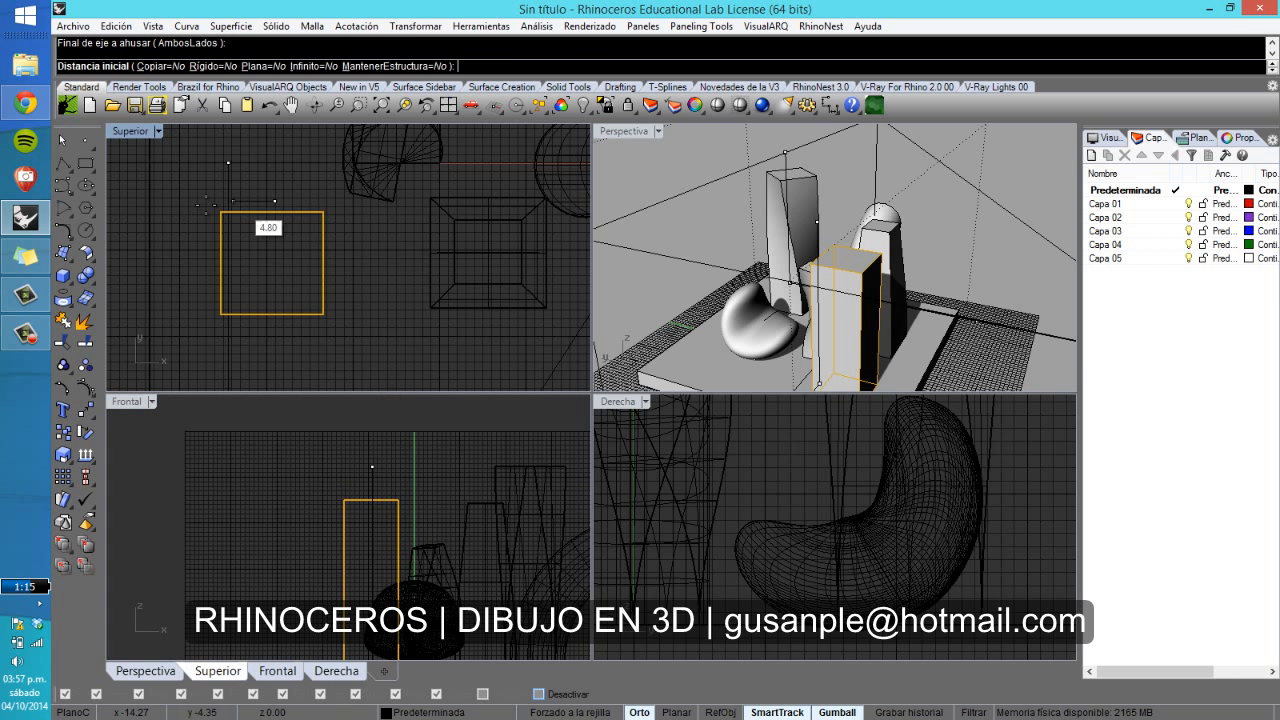
Step: Apply the taper with a start distance of about 24 m in front of the box and a much smaller end distance inside its outline
{"action": "right_click_drag", "start_coordinate": [281, 304], "coordinate": [307, 250]}
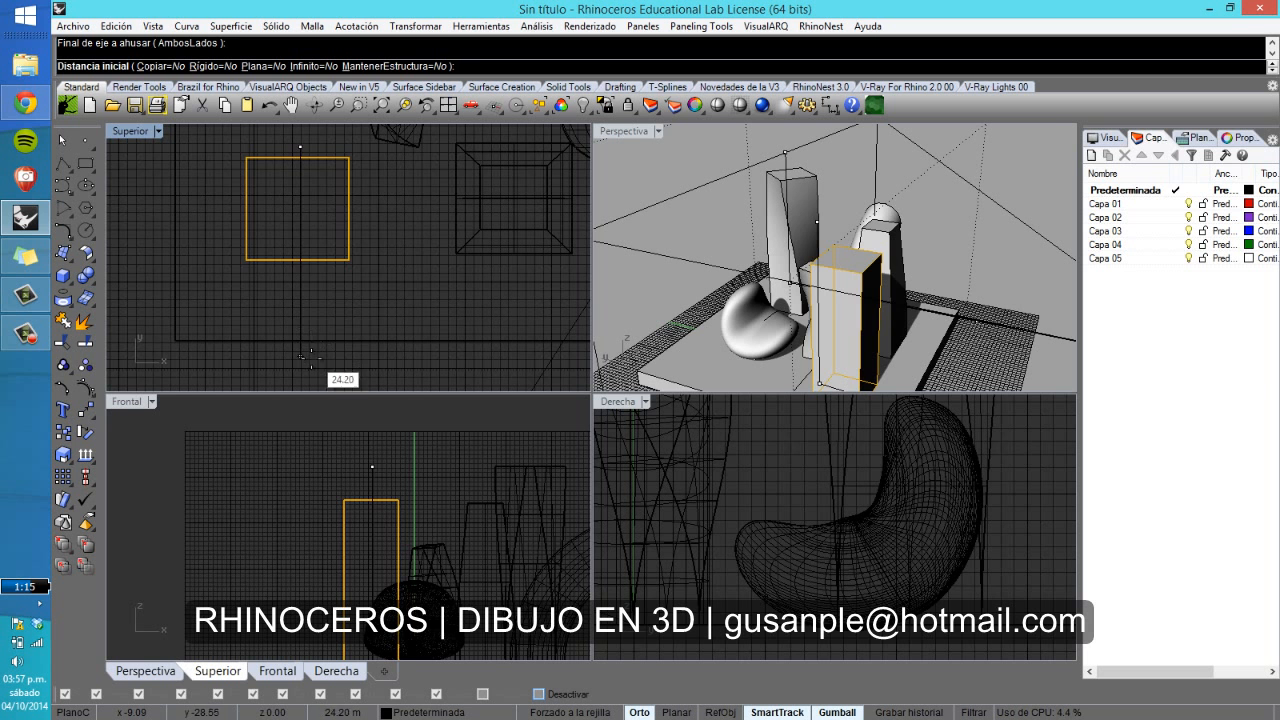
{"action": "left_click", "coordinate": [306, 356]}
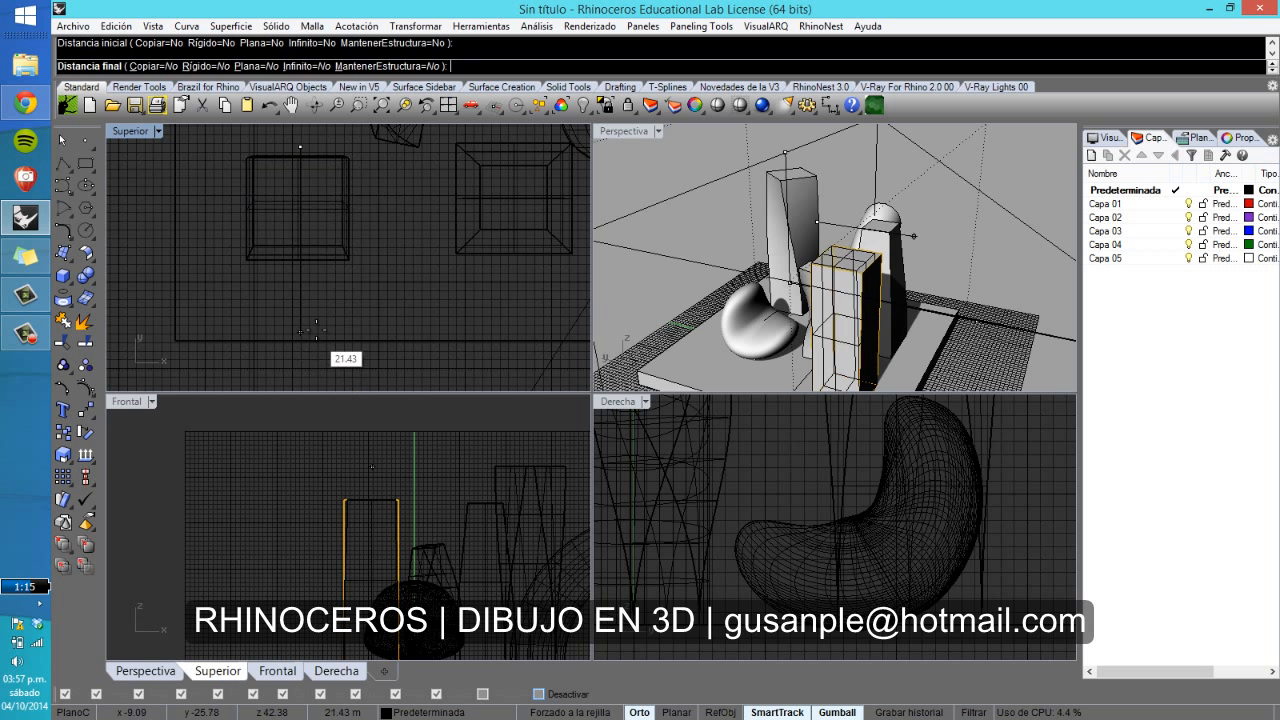
{"action": "scroll", "coordinate": [318, 228], "scroll_direction": "up", "scroll_amount": 1}
{"action": "left_click", "coordinate": [313, 216]}
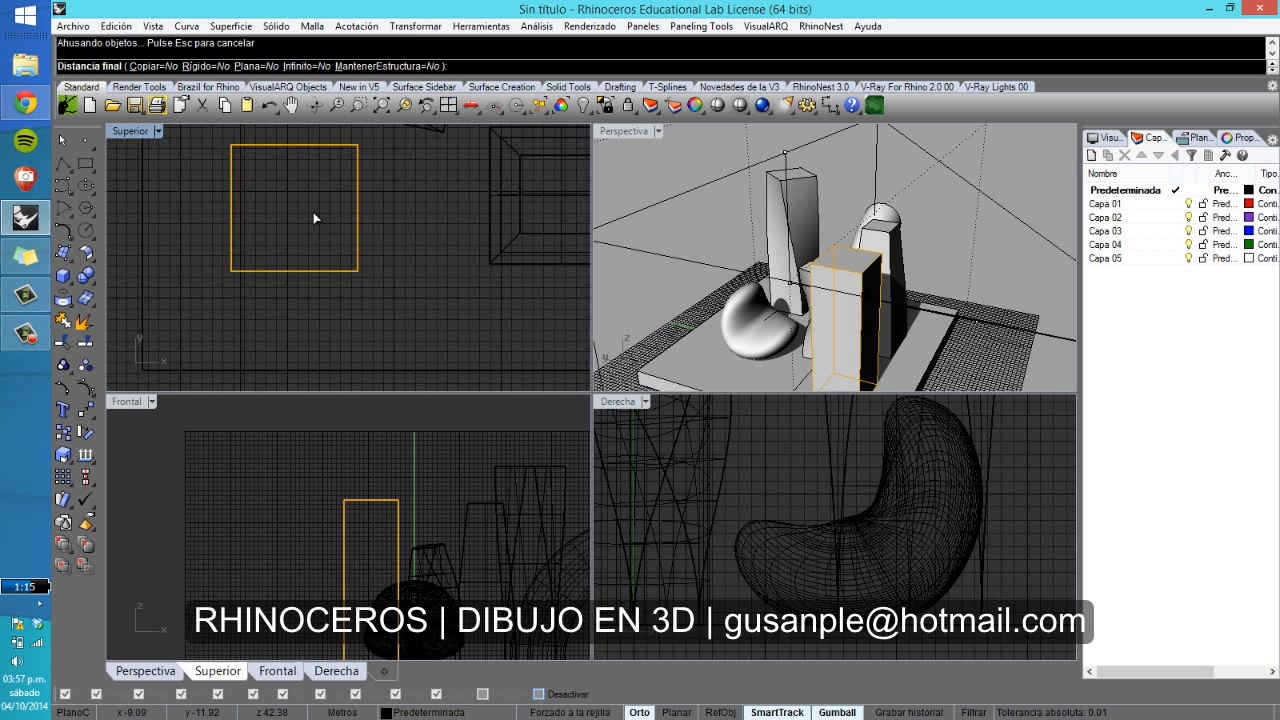
Step: Examine the asymmetrically tapered box and the whole group of solids from all sides in the perspective view
{"action": "right_click_drag", "start_coordinate": [883, 281], "coordinate": [773, 238]}
{"action": "left_click", "coordinate": [942, 197]}
{"action": "scroll", "coordinate": [773, 238], "scroll_direction": "down", "scroll_amount": 5}
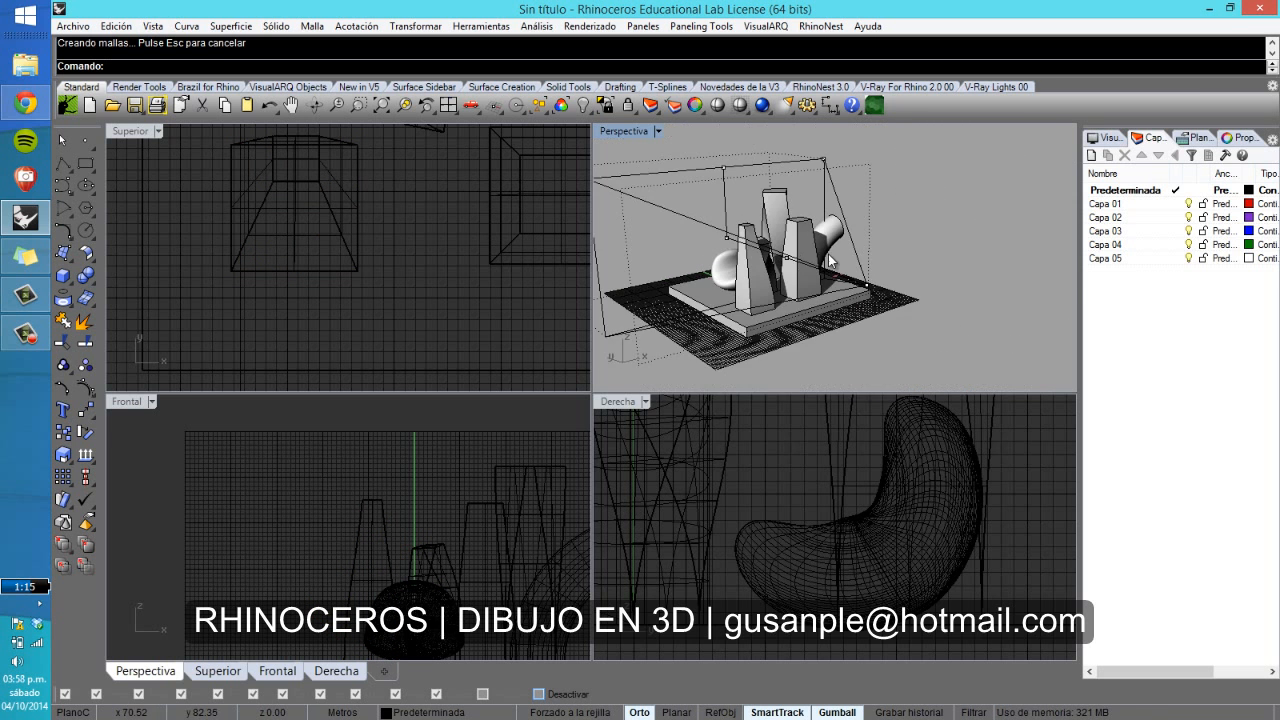
{"action": "right_click_drag", "start_coordinate": [875, 288], "coordinate": [980, 289]}
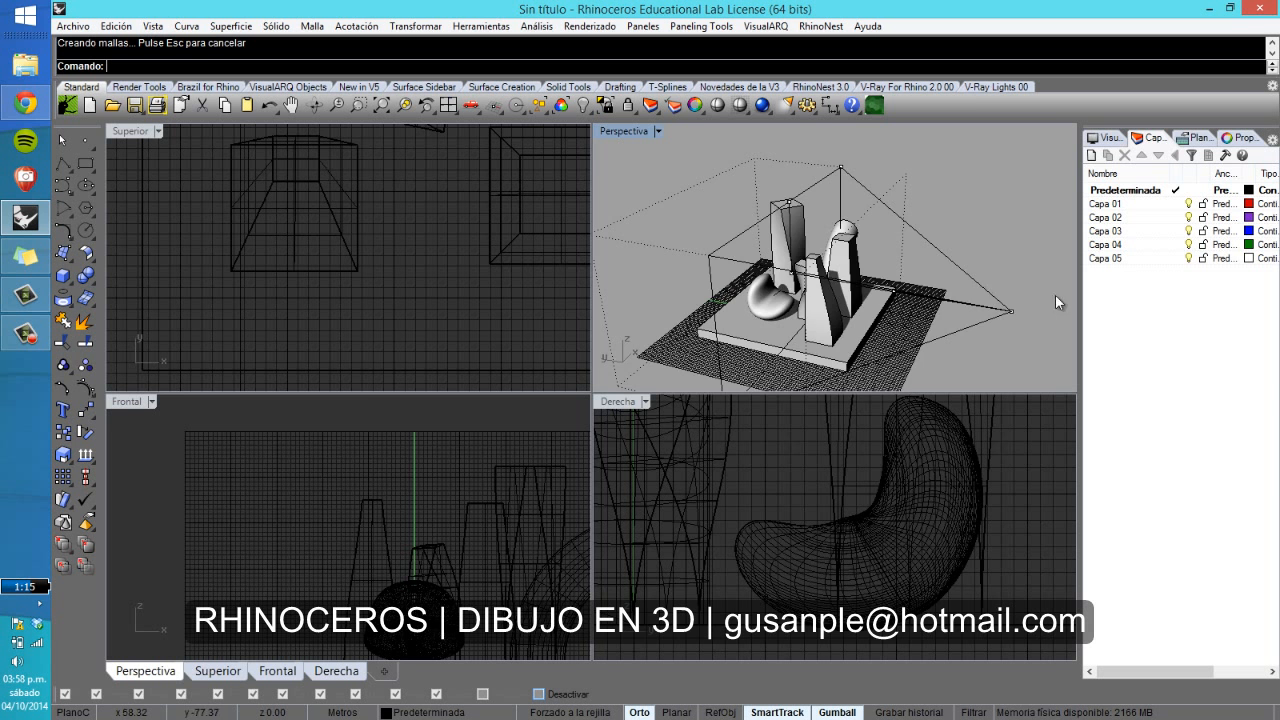
{"action": "right_click_drag", "start_coordinate": [1055, 295], "coordinate": [708, 215]}
{"action": "scroll", "coordinate": [705, 208], "scroll_direction": "up", "scroll_amount": 3}
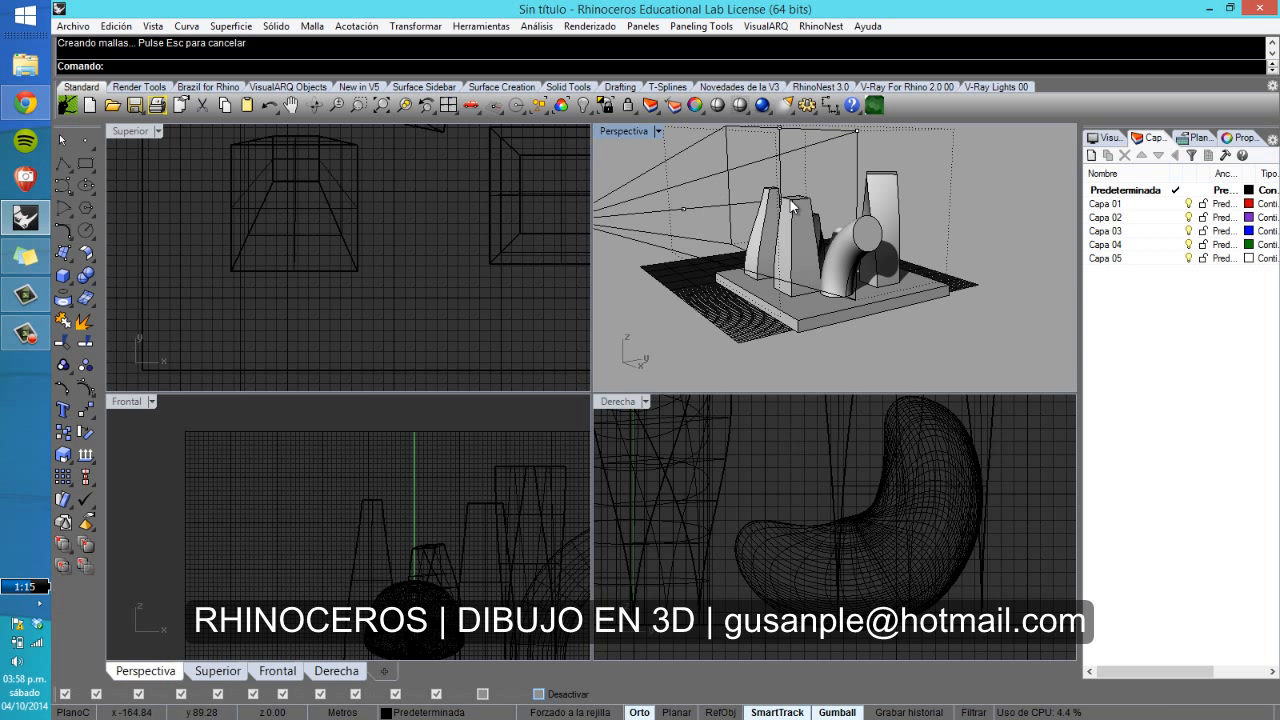
{"action": "scroll", "coordinate": [790, 205], "scroll_direction": "up", "scroll_amount": 2}
{"action": "mouse_move", "coordinate": [808, 234]}
{"action": "right_mouse_down"}
{"action": "mouse_move", "coordinate": [858, 332]}
{"action": "mouse_move", "coordinate": [760, 305]}
{"action": "right_mouse_up"}
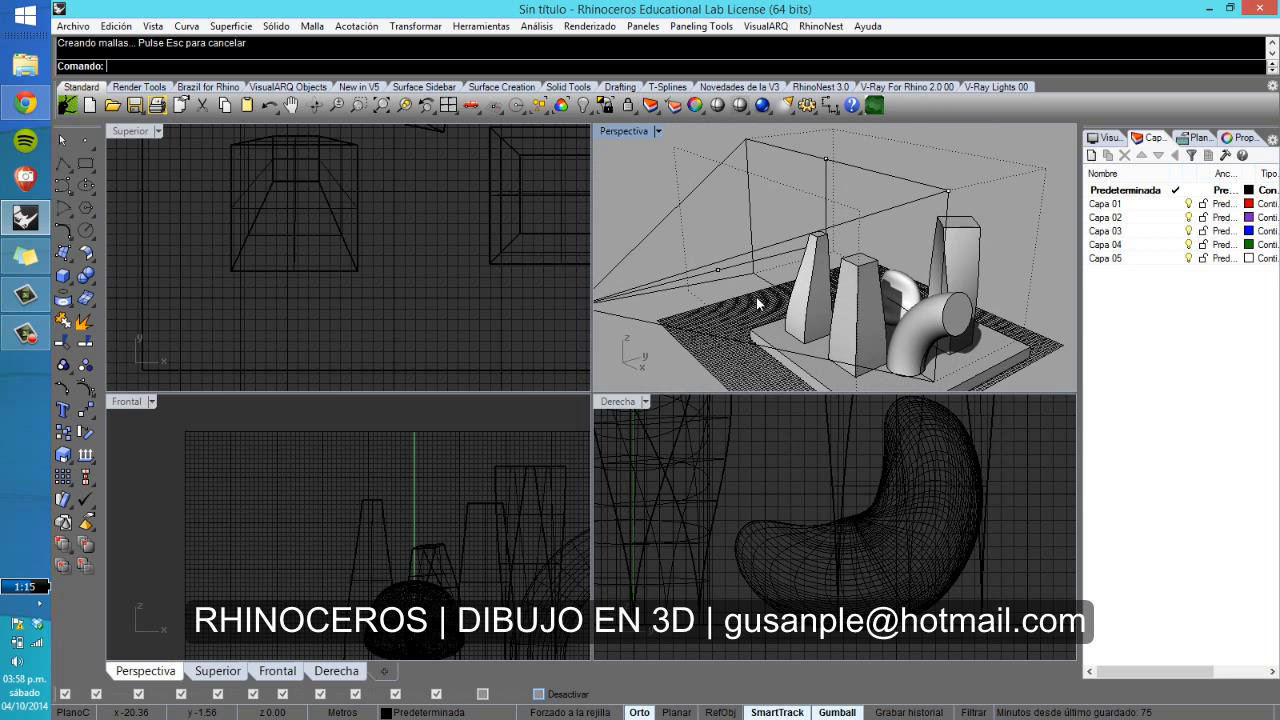
{"action": "left_click", "coordinate": [25, 333]}
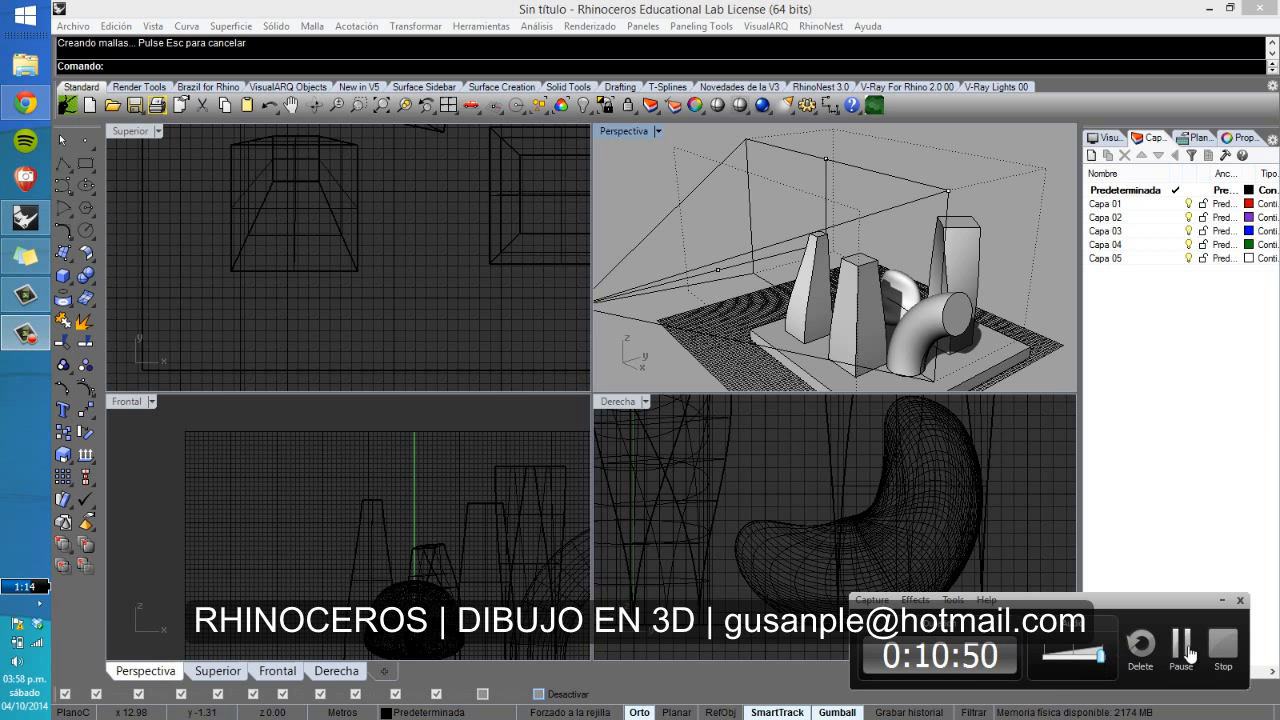